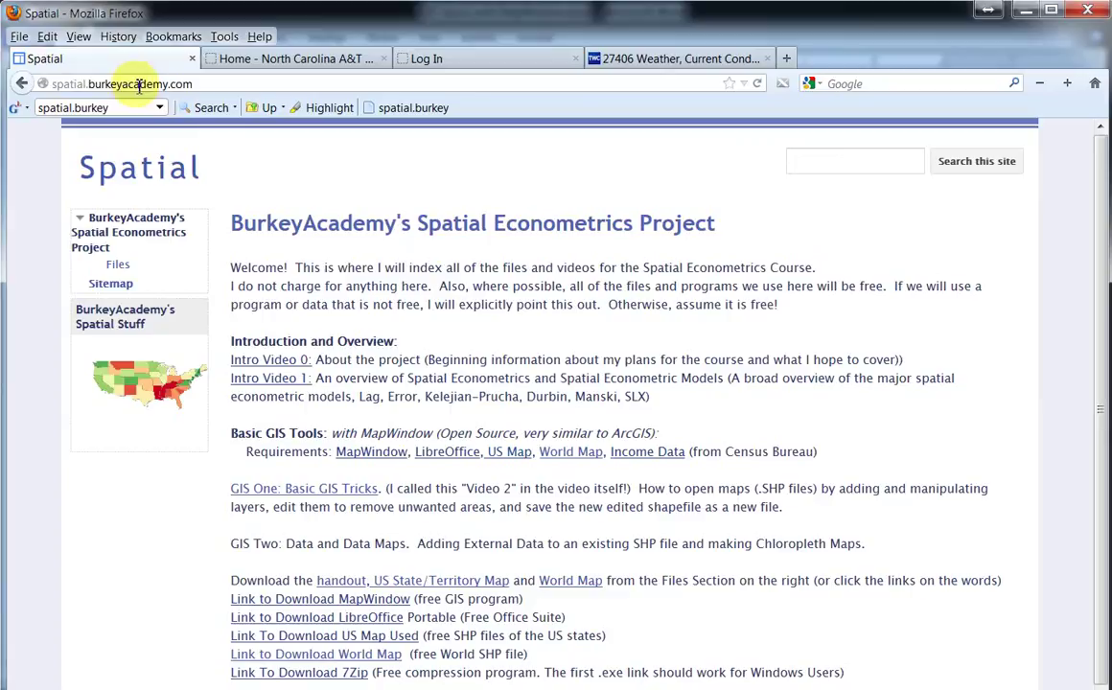
Minimize the web browser and switch to the BurkeyAcademy project in MapWindow GIS
click(1029, 17)
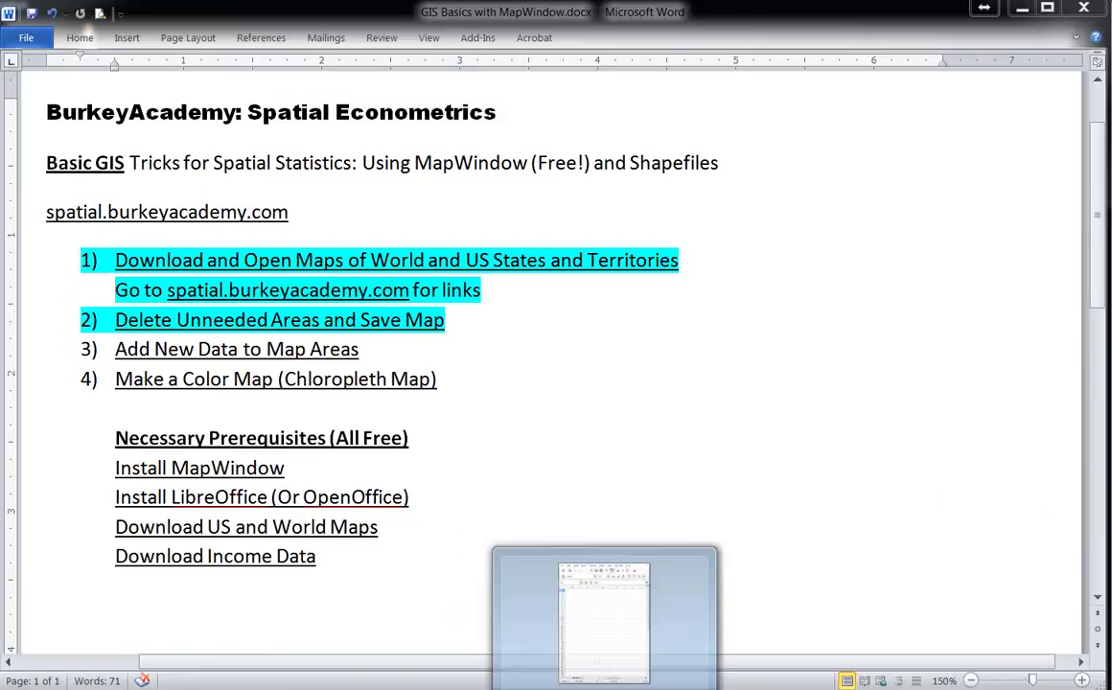
mouse_move(843, 689)
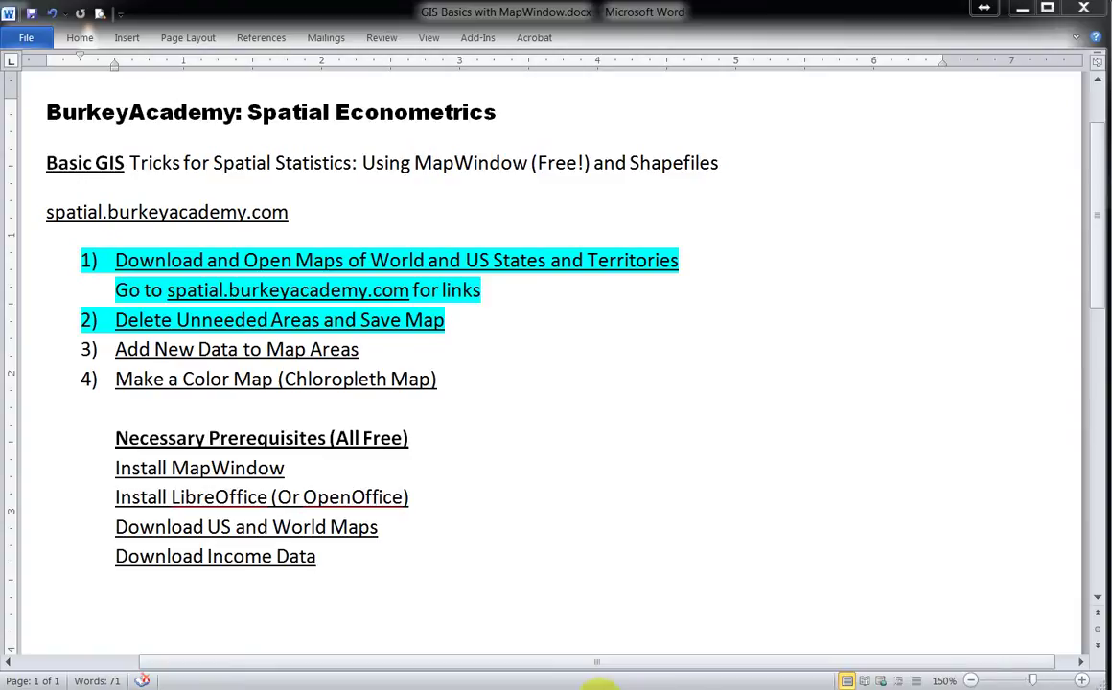
click(843, 688)
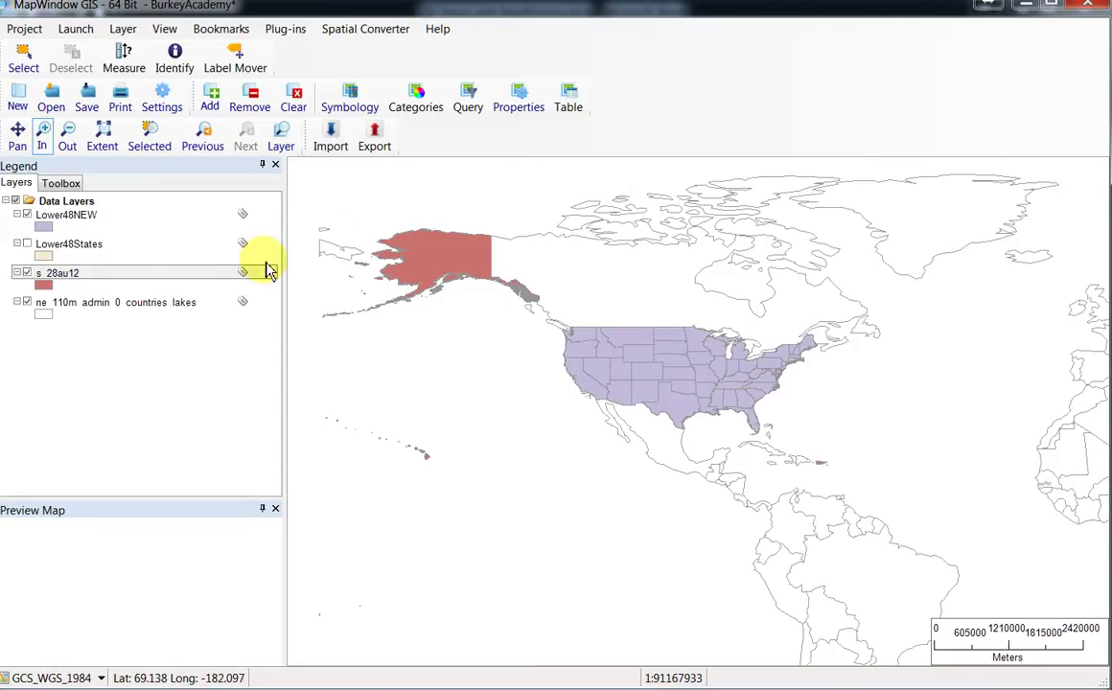
Hide the s_28au12 and ne_110m_admin_0_countries_lakes layers, keep Lower48NEW shown, and zoom the map to its full extent
click(26, 215)
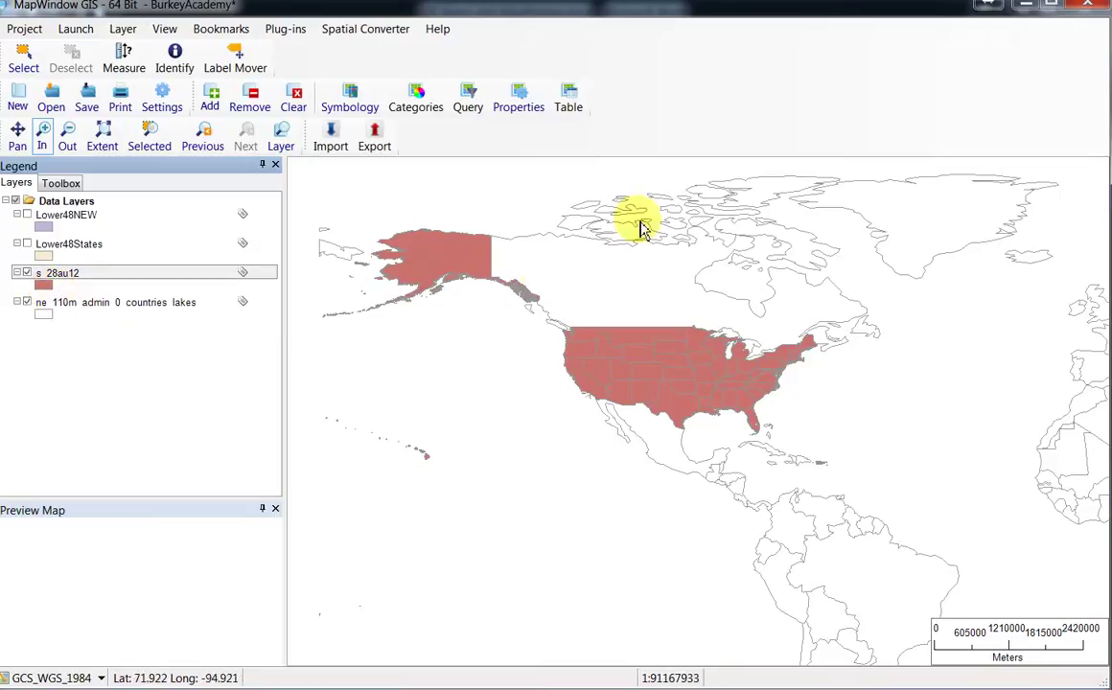
click(28, 216)
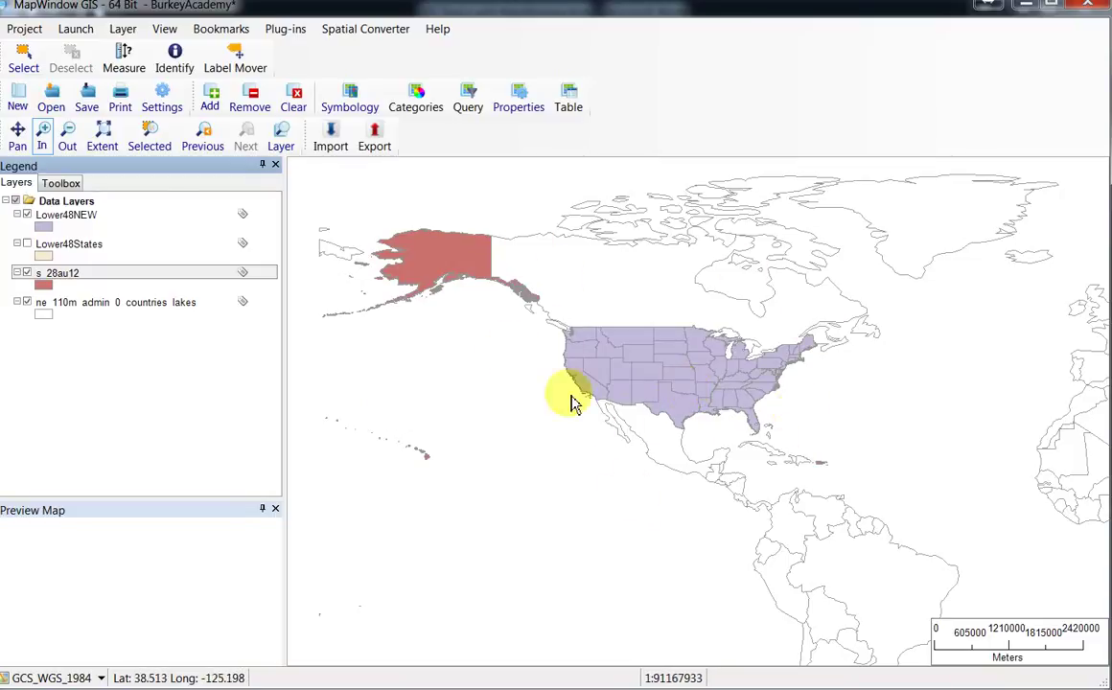
click(28, 273)
click(27, 302)
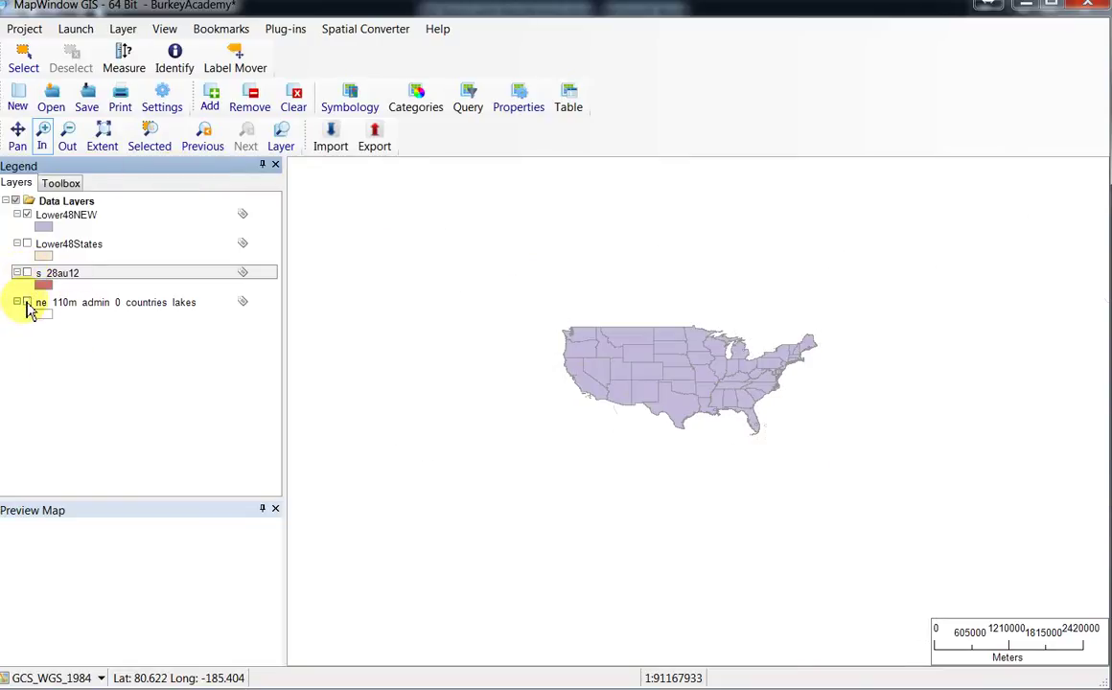
click(101, 136)
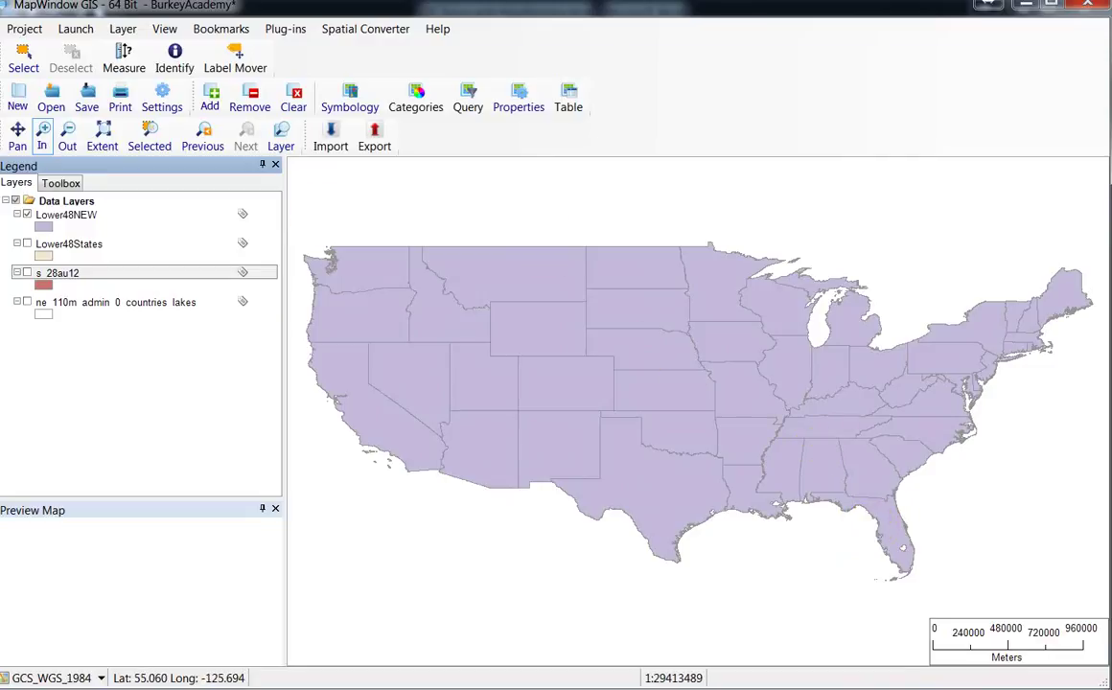
Remove the Lower48States layer from the map project
drag(480, 2, 478, 8)
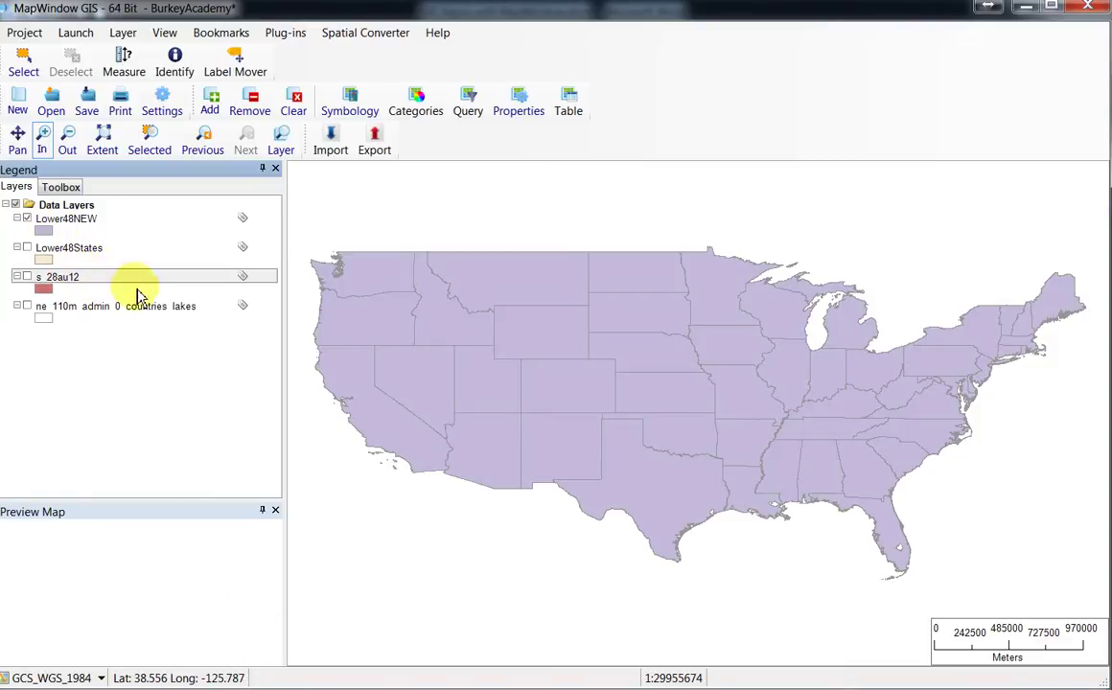
right_click(72, 255)
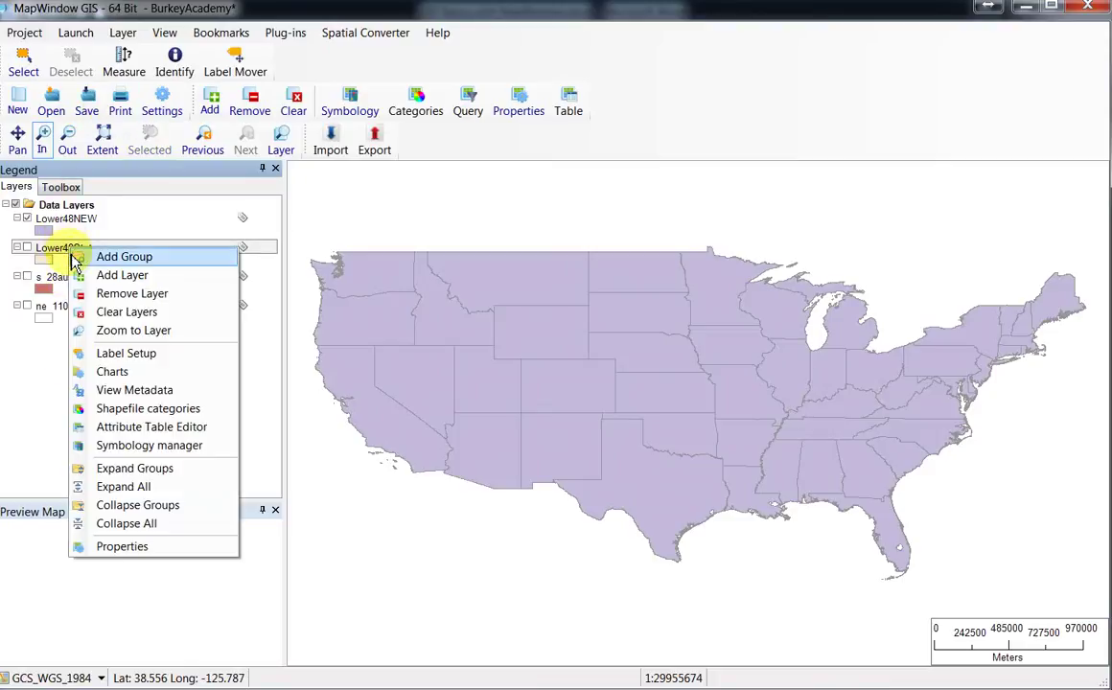
click(125, 294)
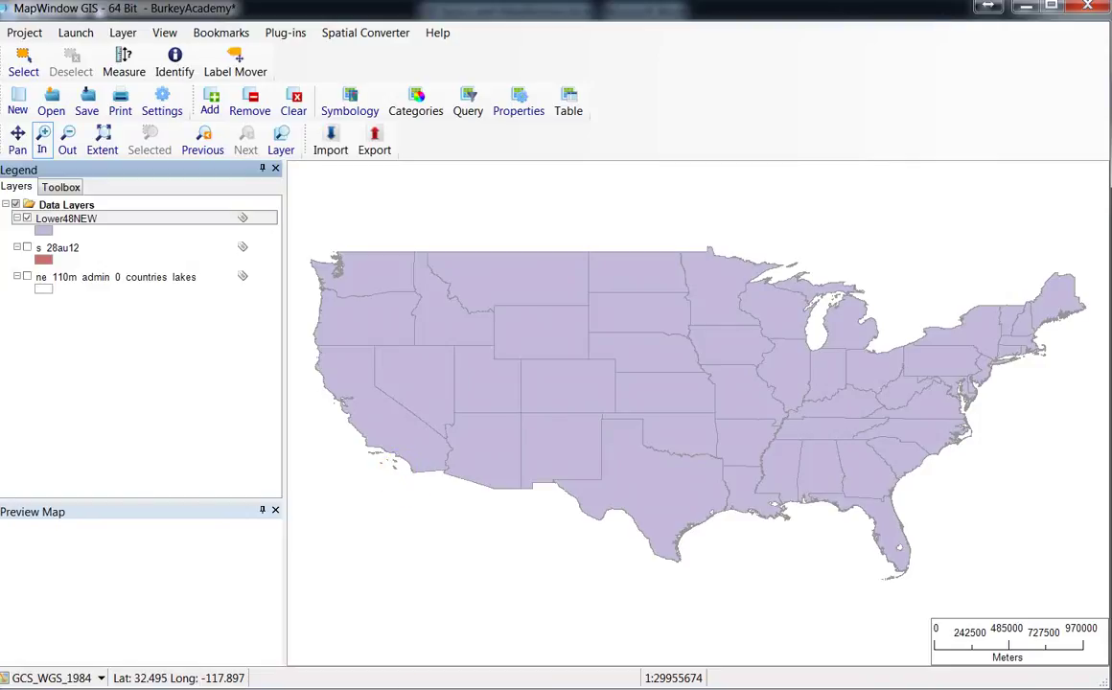
Switch to Windows Explorer, delete all five Lower48States files from the s_28au12 folder, and move the window out of the way
key(alt+Tab)
drag(712, 129, 337, 27)
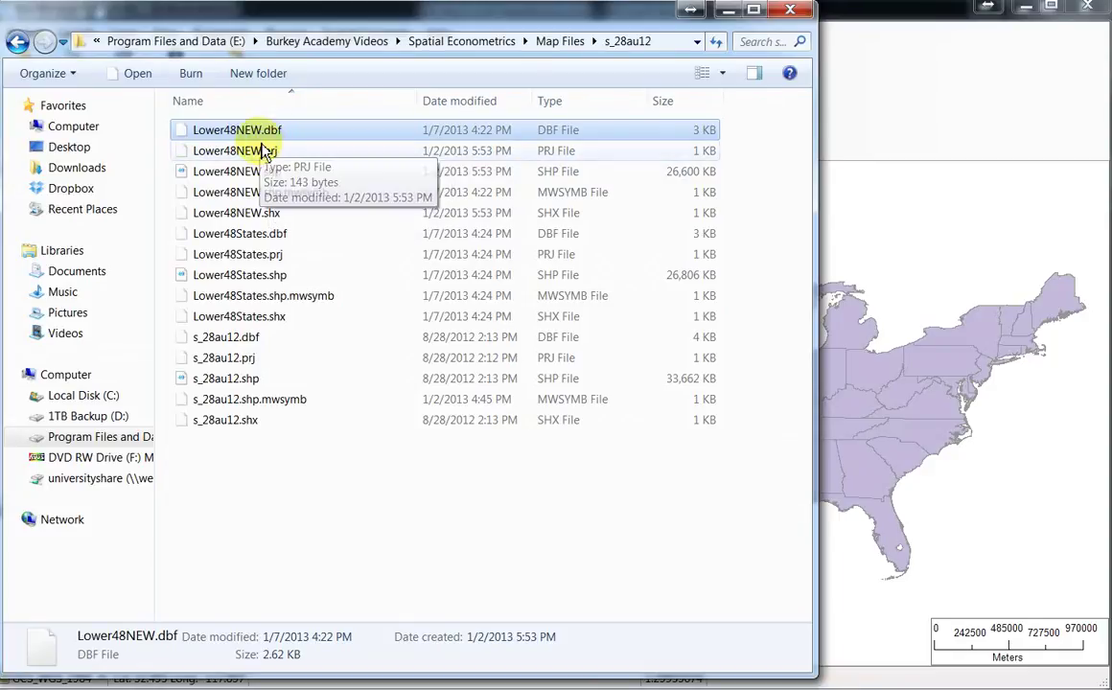
click(239, 236)
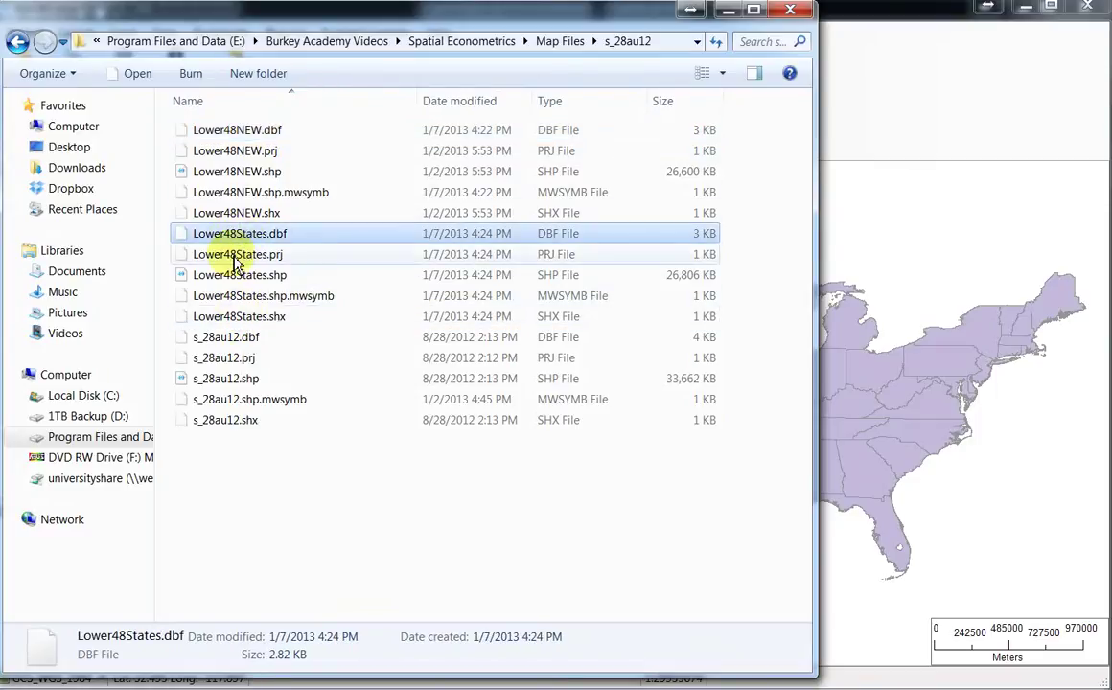
shift+click(241, 326)
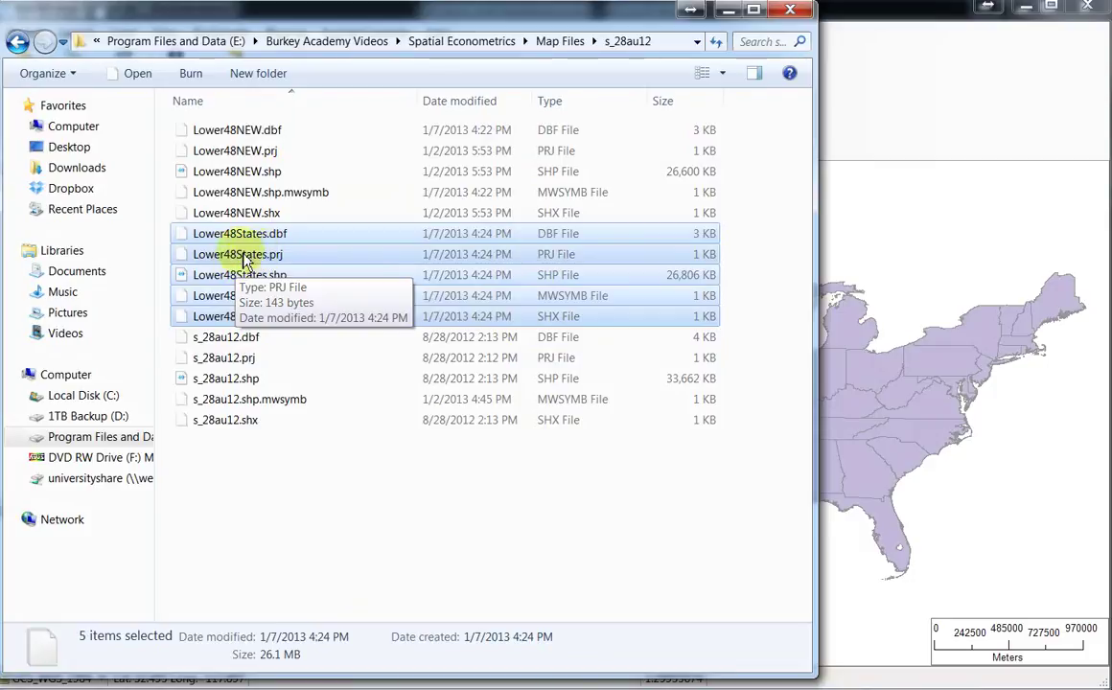
key(Delete)
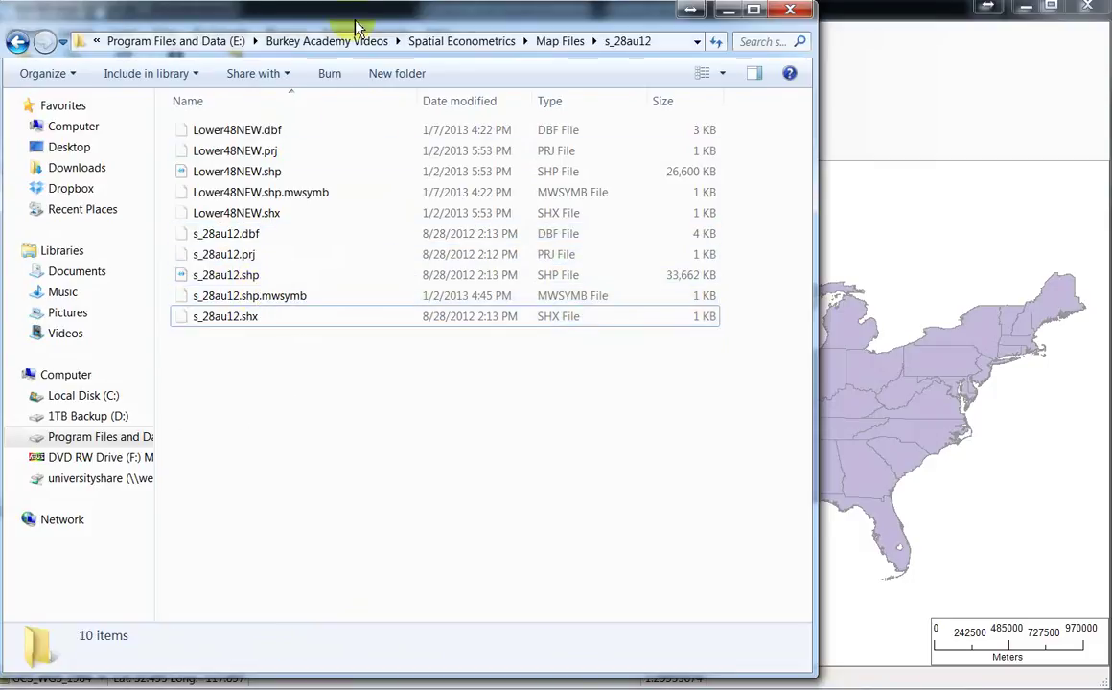
drag(354, 27, 670, 32)
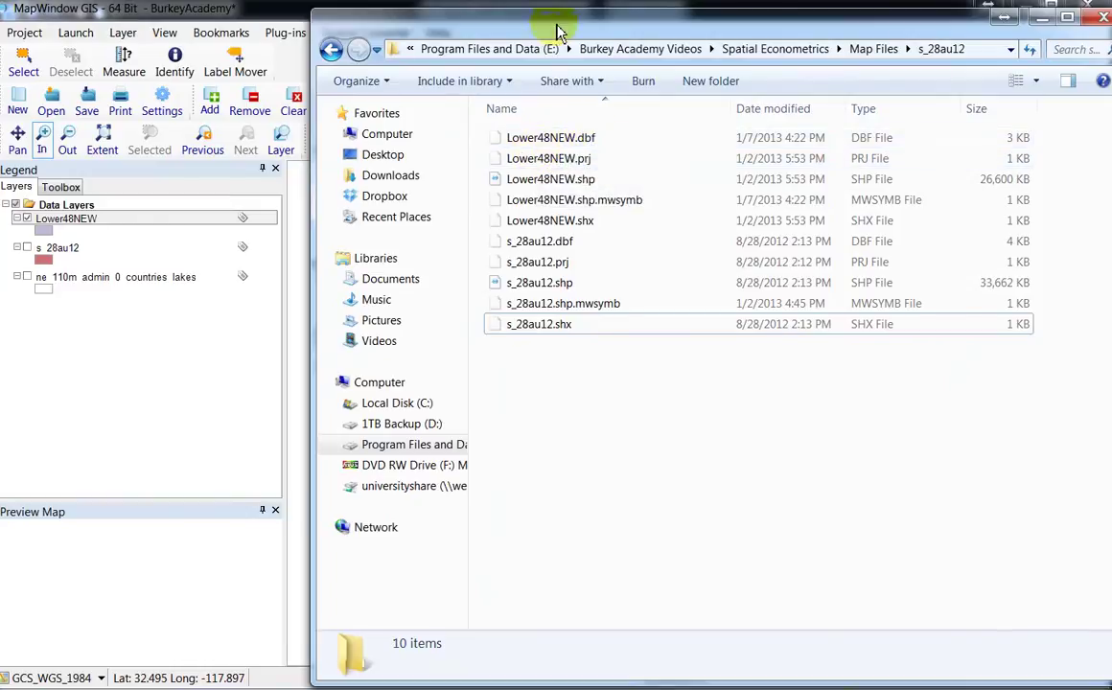
drag(563, 29, 1111, 30)
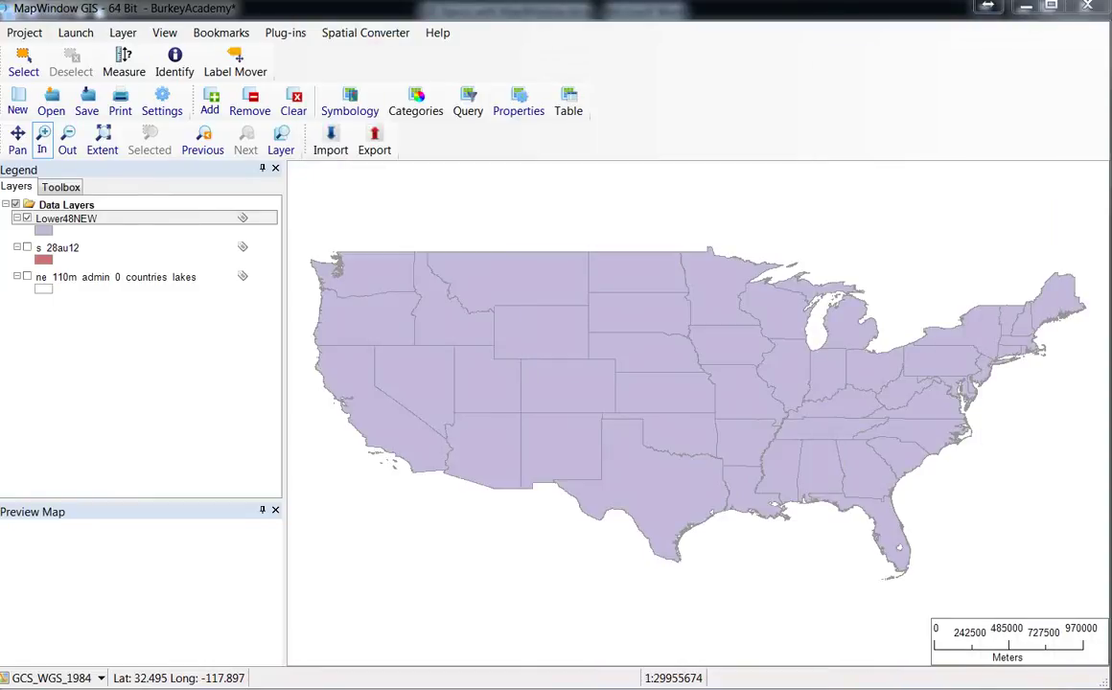
Bring up the statemhi2_11.xls workbook in Excel, look over the median household income table by state, and move it aside
drag(1110, 29, 832, 28)
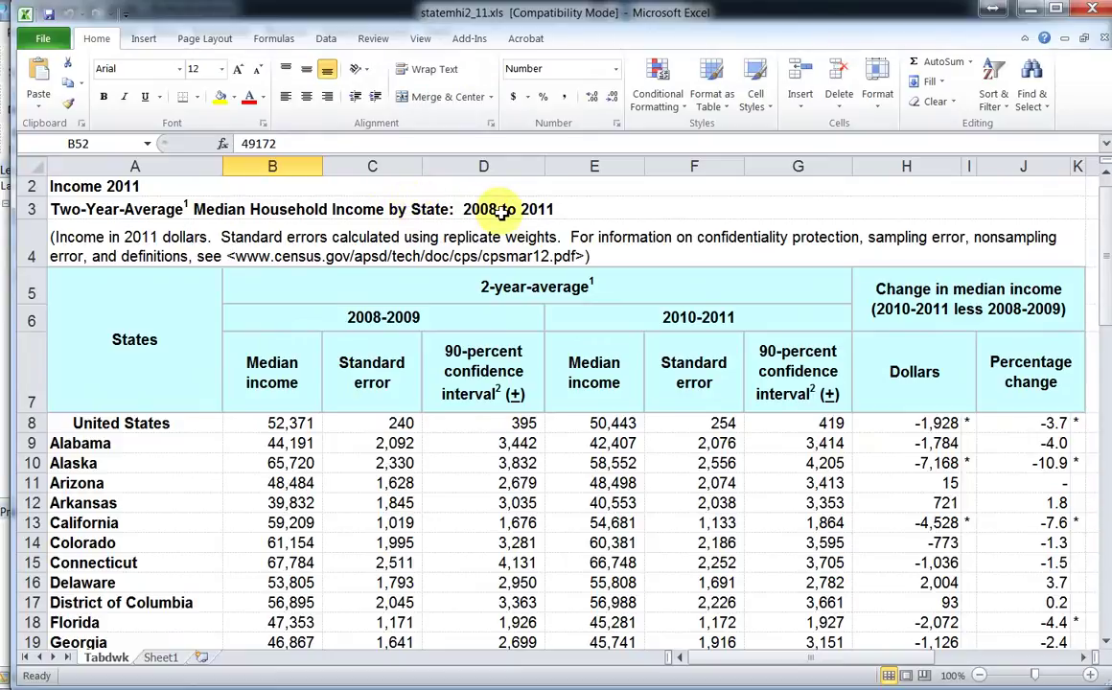
scroll(460, 249, down, 2)
scroll(450, 265, up, 2)
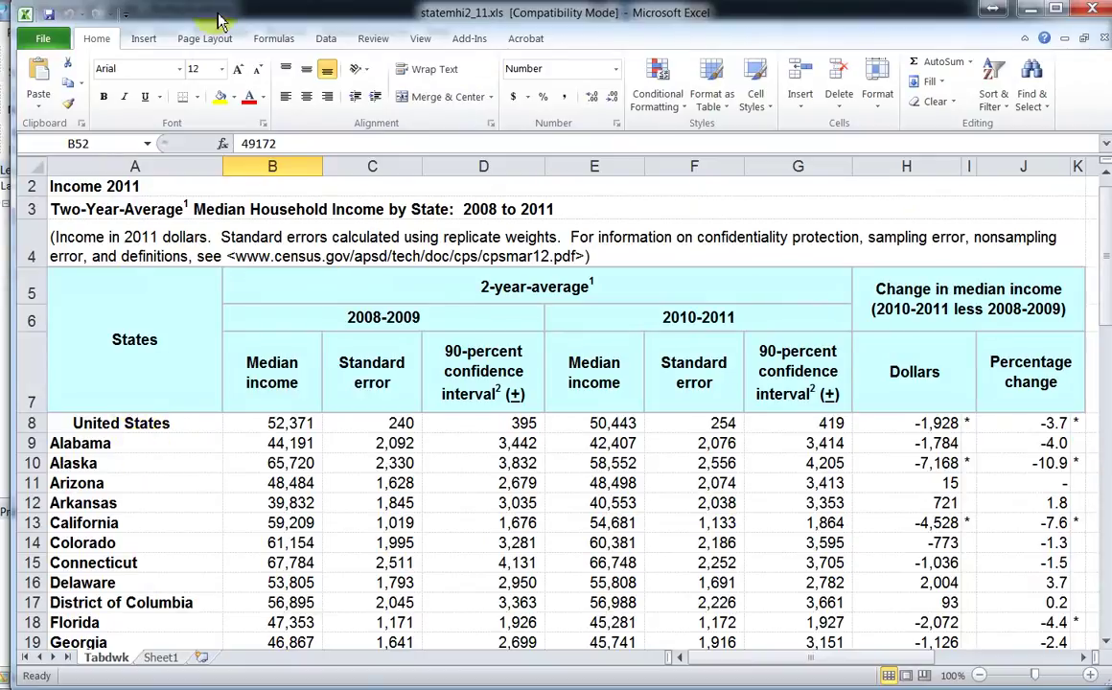
drag(219, 19, 1110, 34)
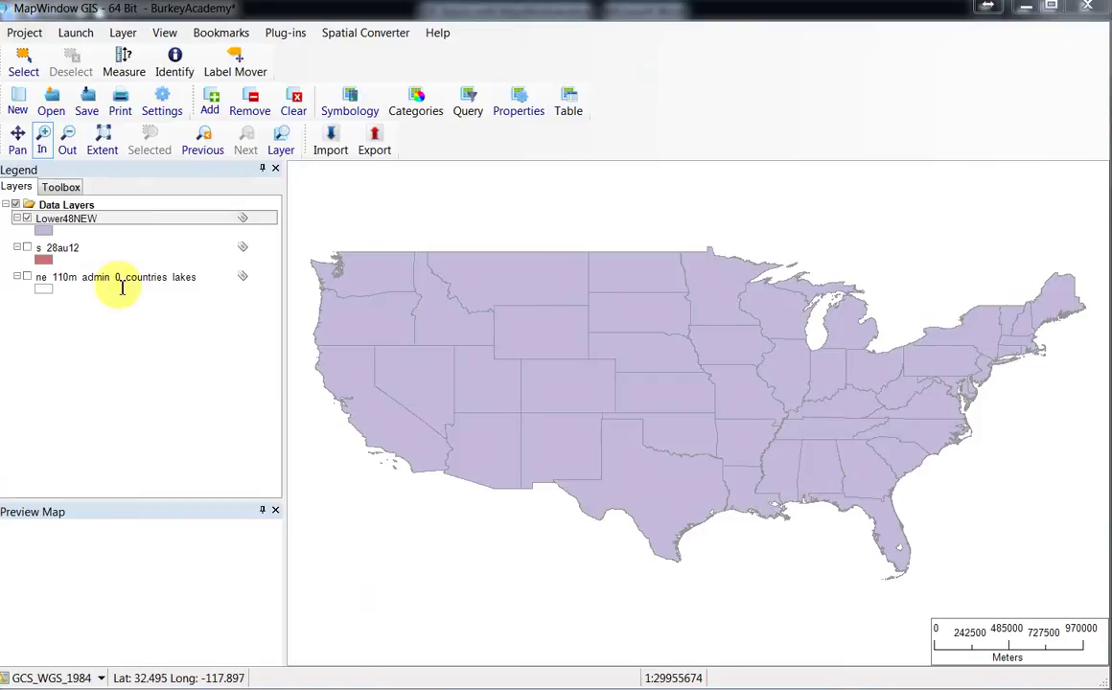
Open the attribute table of the Lower48NEW layer in MapWindow and move its window clear of the map
right_click(63, 219)
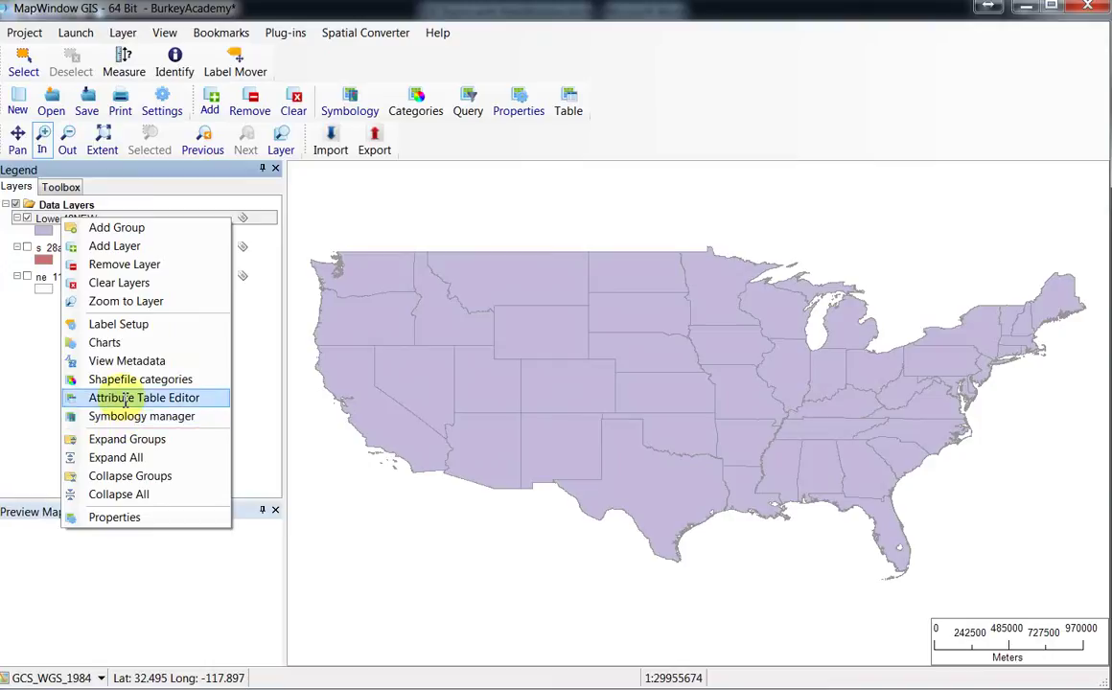
click(125, 398)
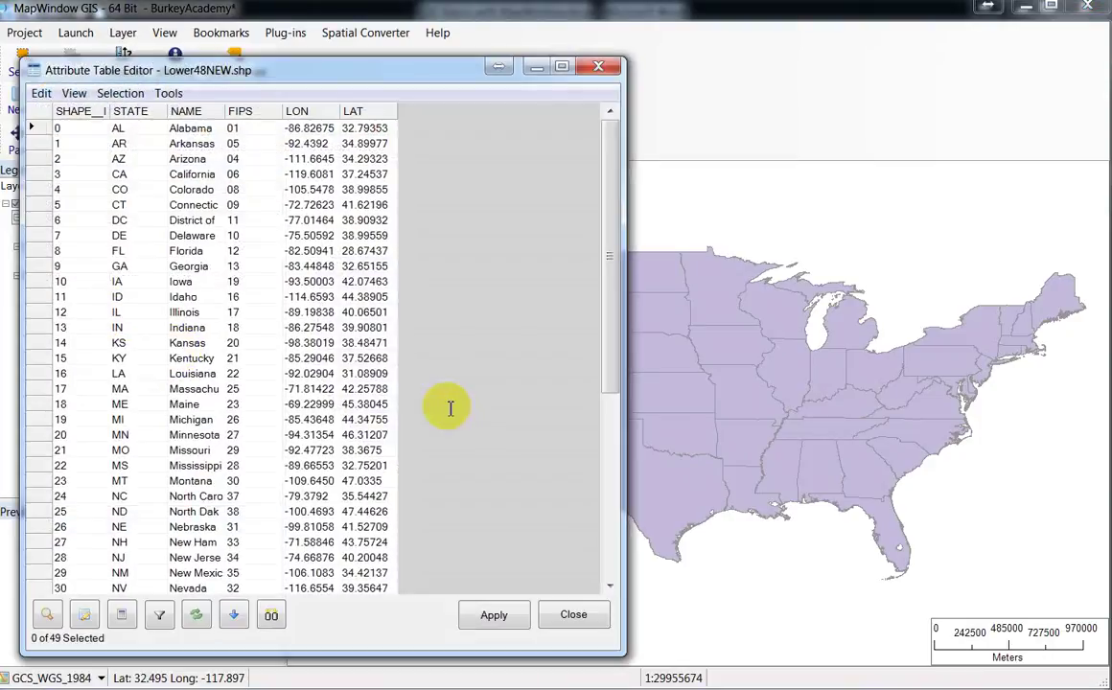
drag(247, 77, 227, 17)
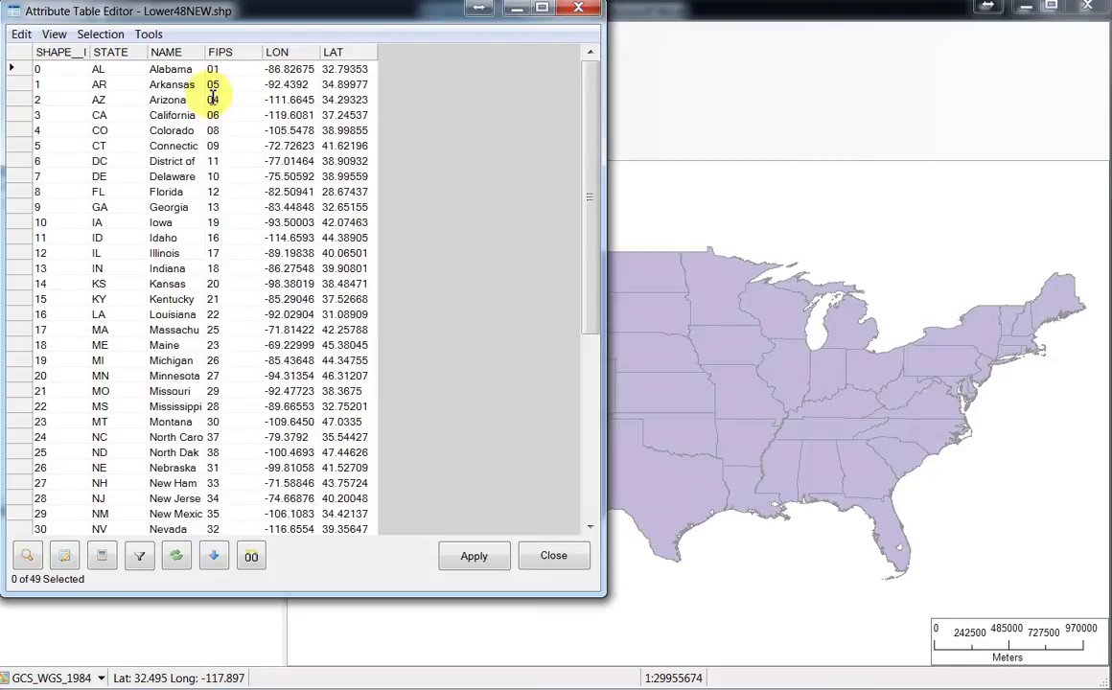
Set up a new attribute field named MedInc with the type Double
click(26, 39)
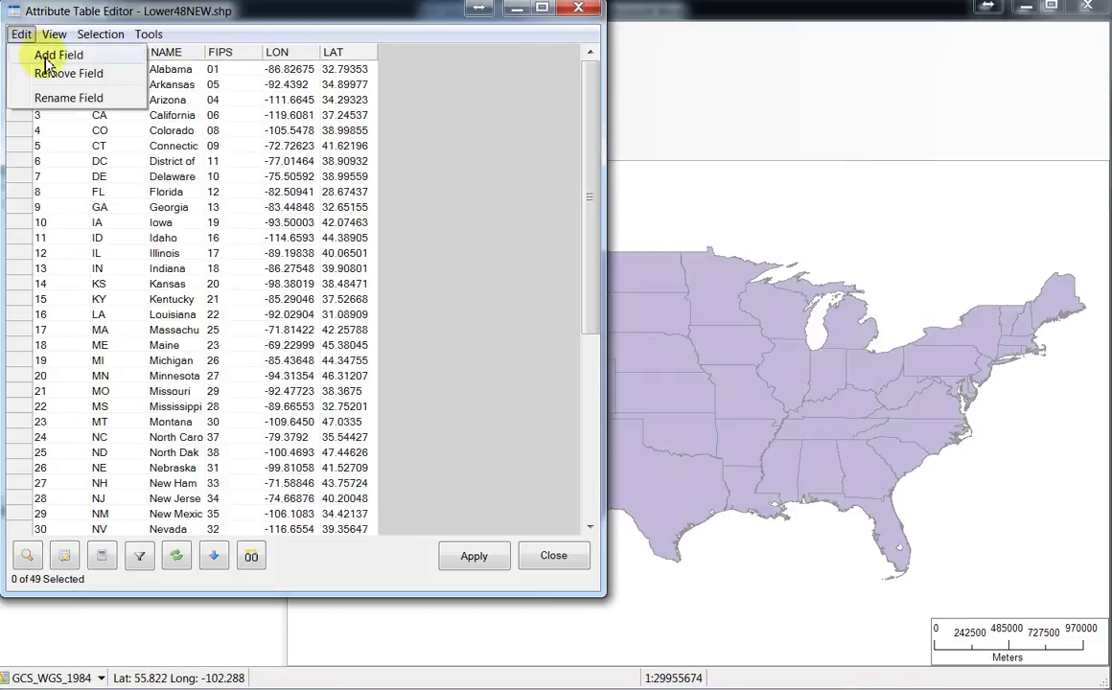
click(46, 55)
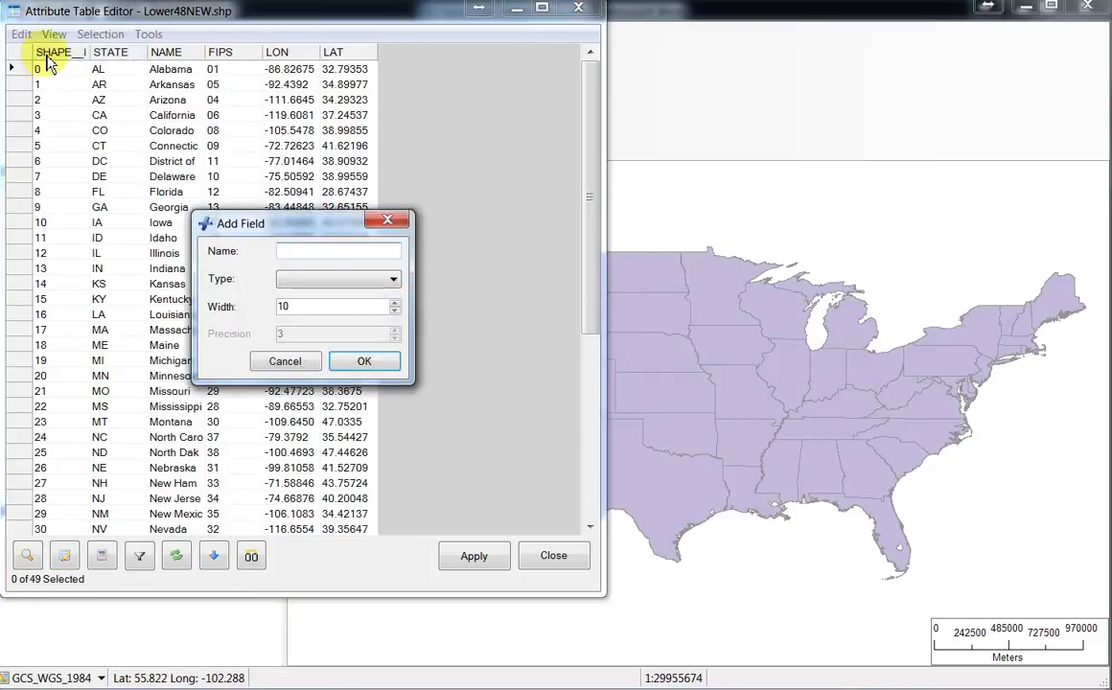
text(MedInc)
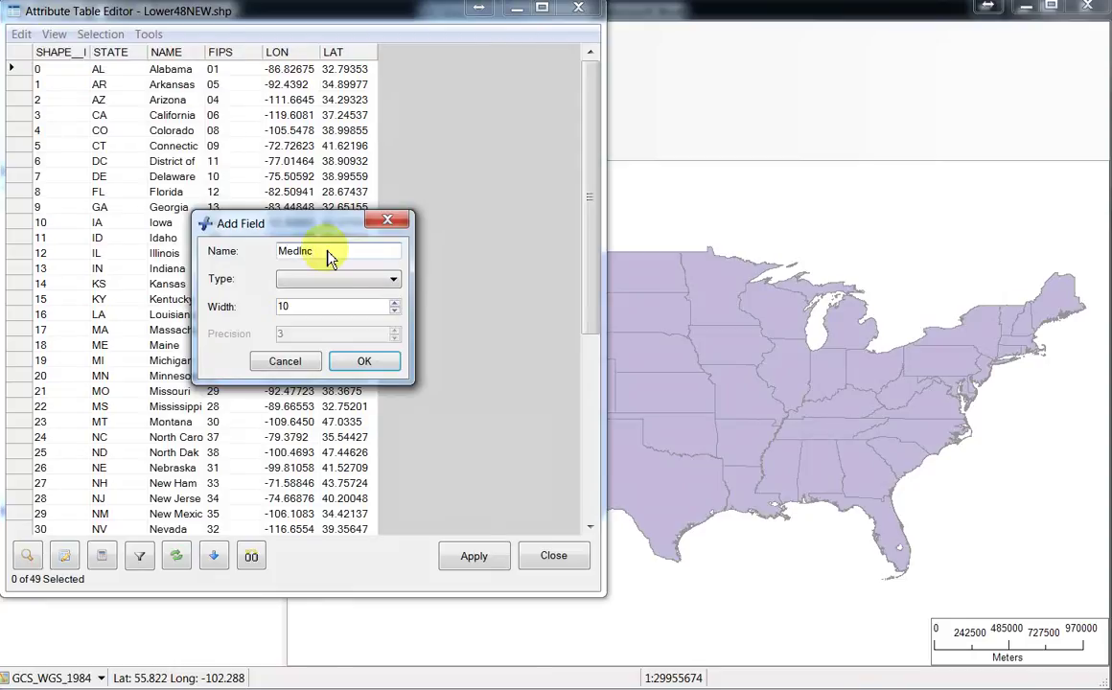
click(392, 280)
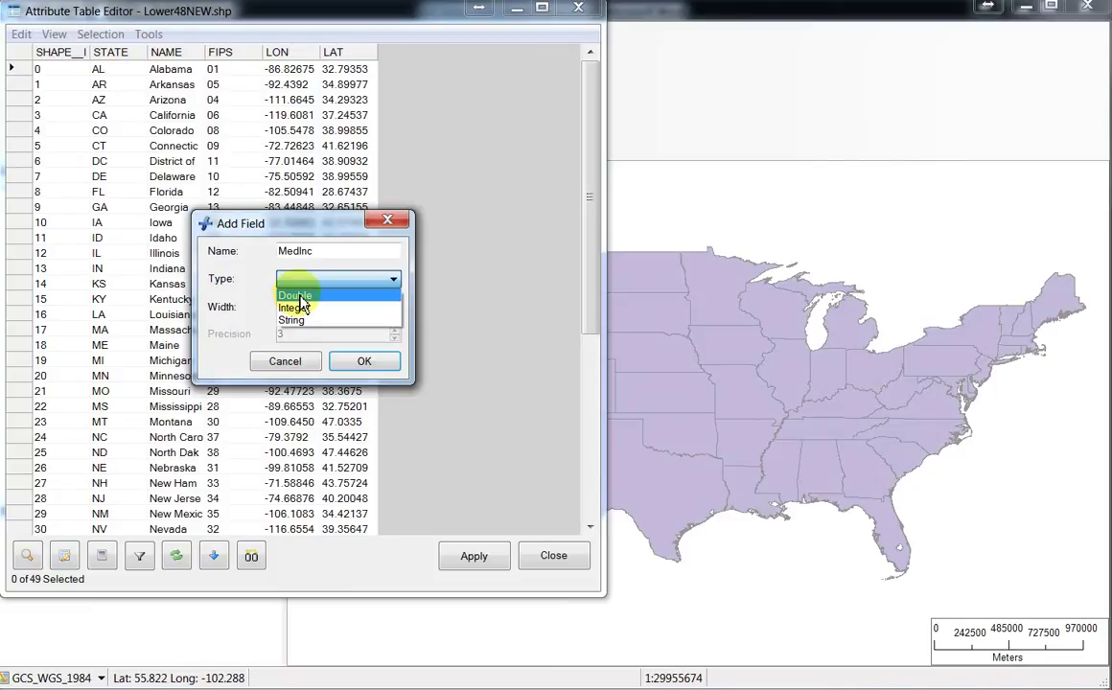
click(299, 296)
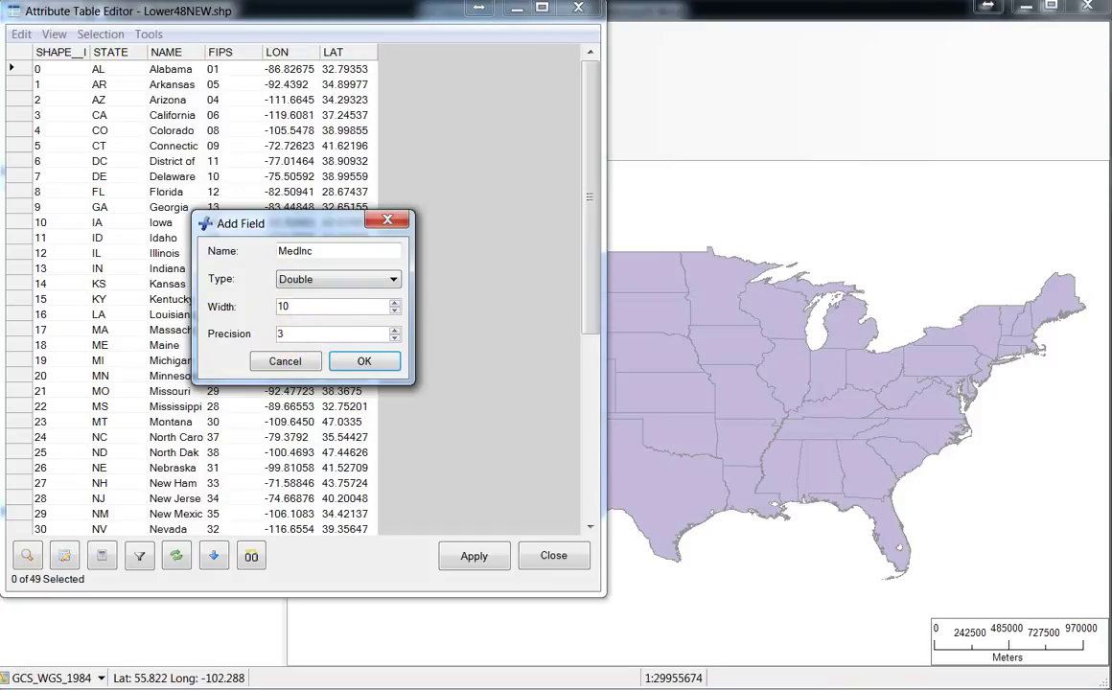
Check the 2008-2009 median income values in the Excel workbook and create the MedInc field with width 10 and precision 3
key(alt+Tab)
drag(674, 353, 677, 414)
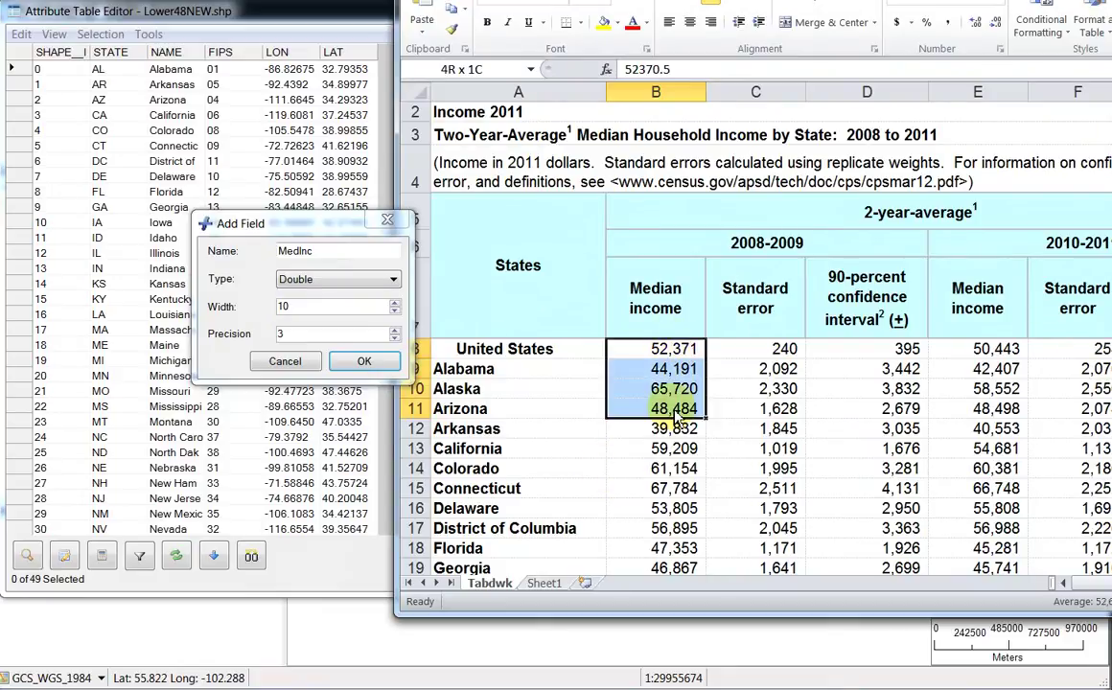
mouse_move(662, 2)
mouse_down()
mouse_move(647, 2)
mouse_move(657, 11)
mouse_up()
click(660, 349)
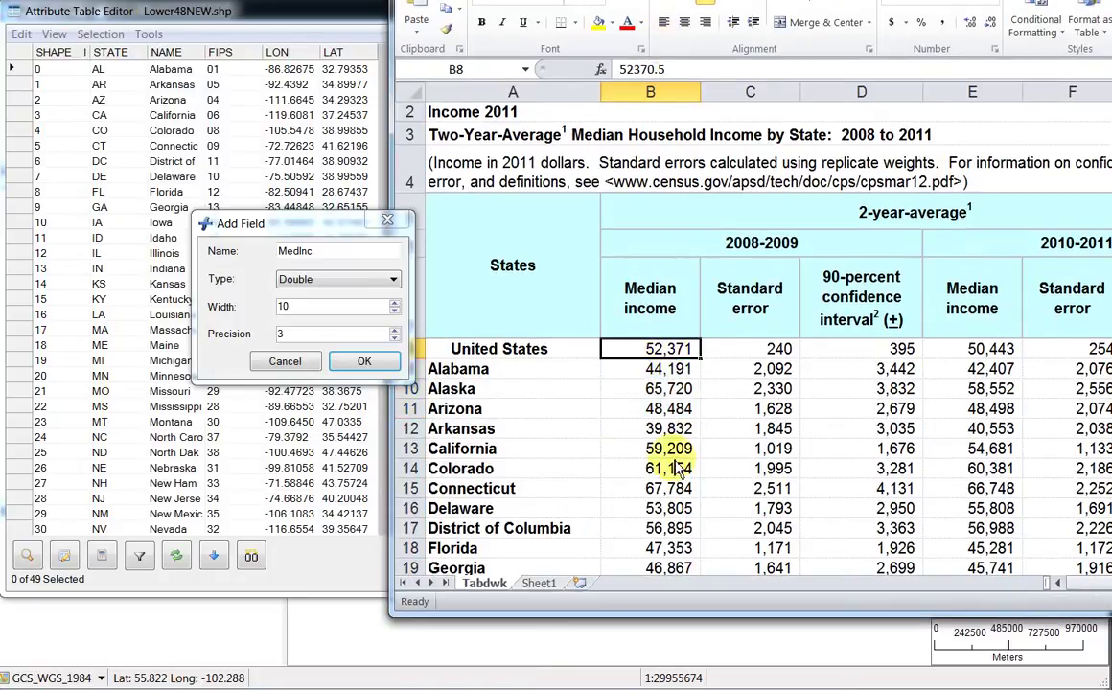
drag(654, 347, 665, 508)
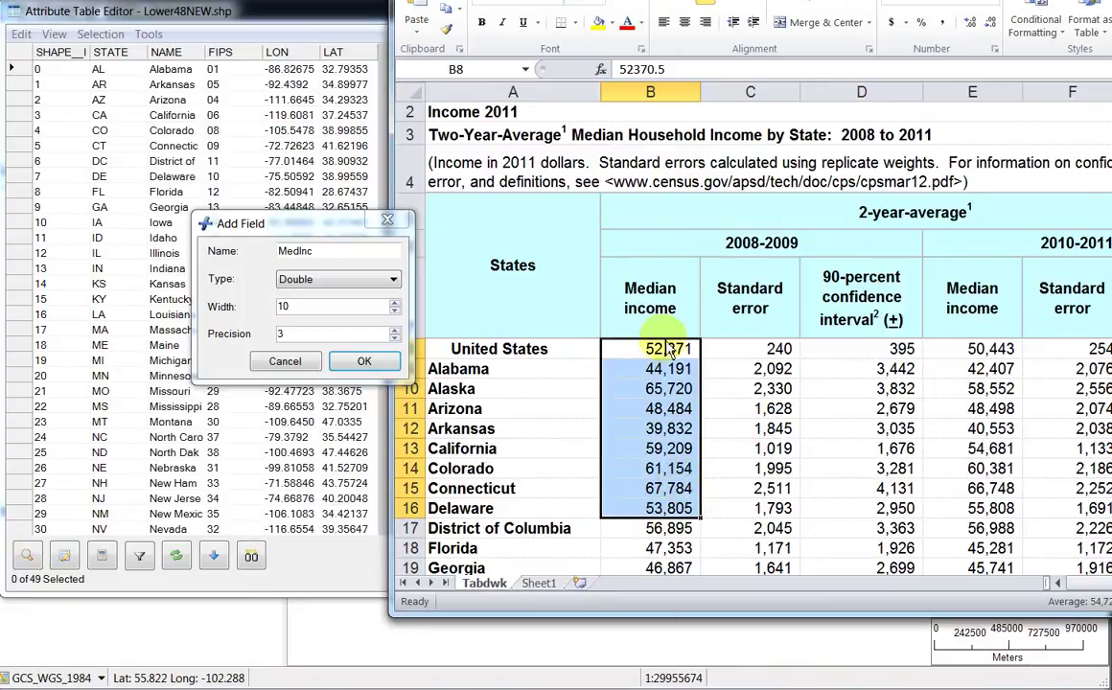
drag(750, 0, 751, 25)
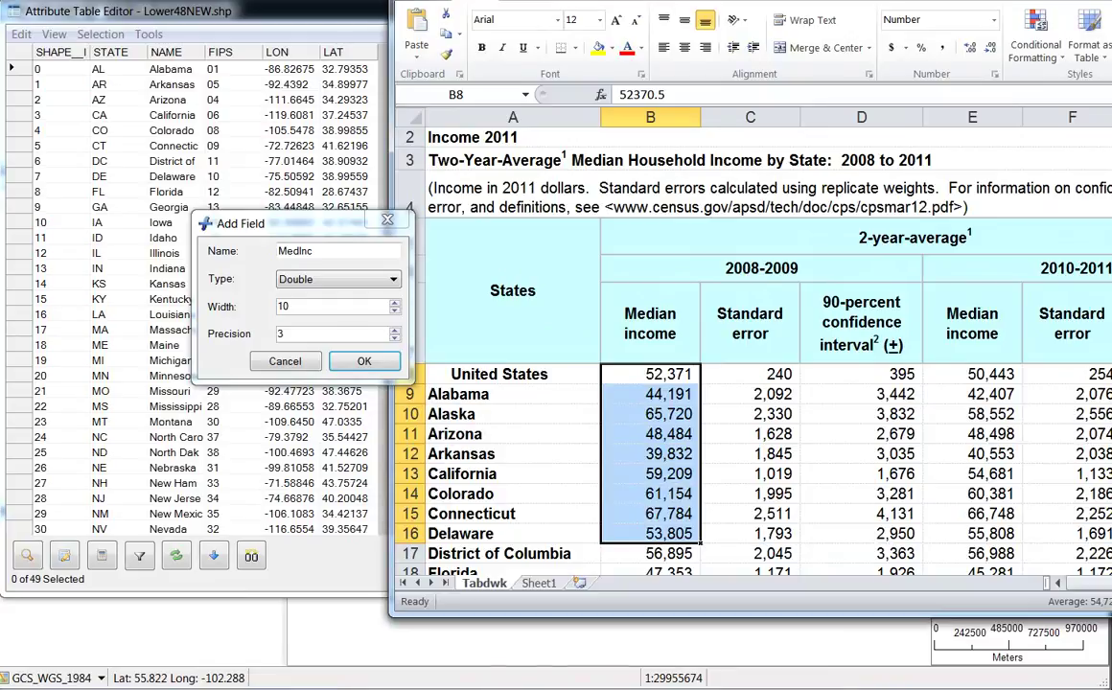
key(super+Down)
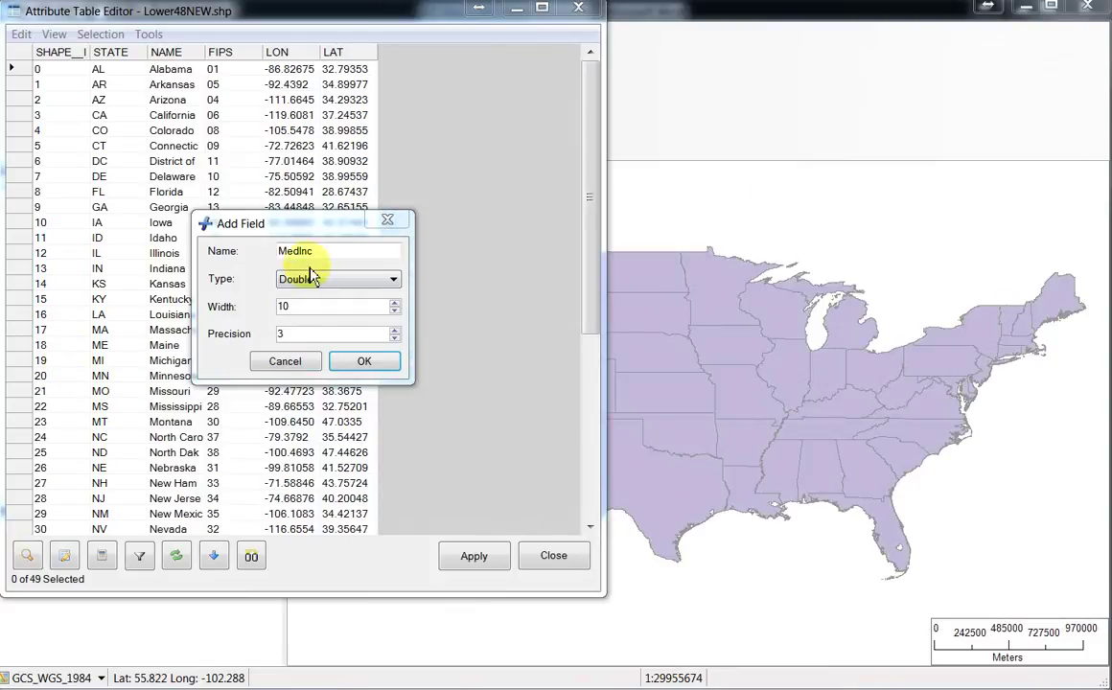
click(368, 364)
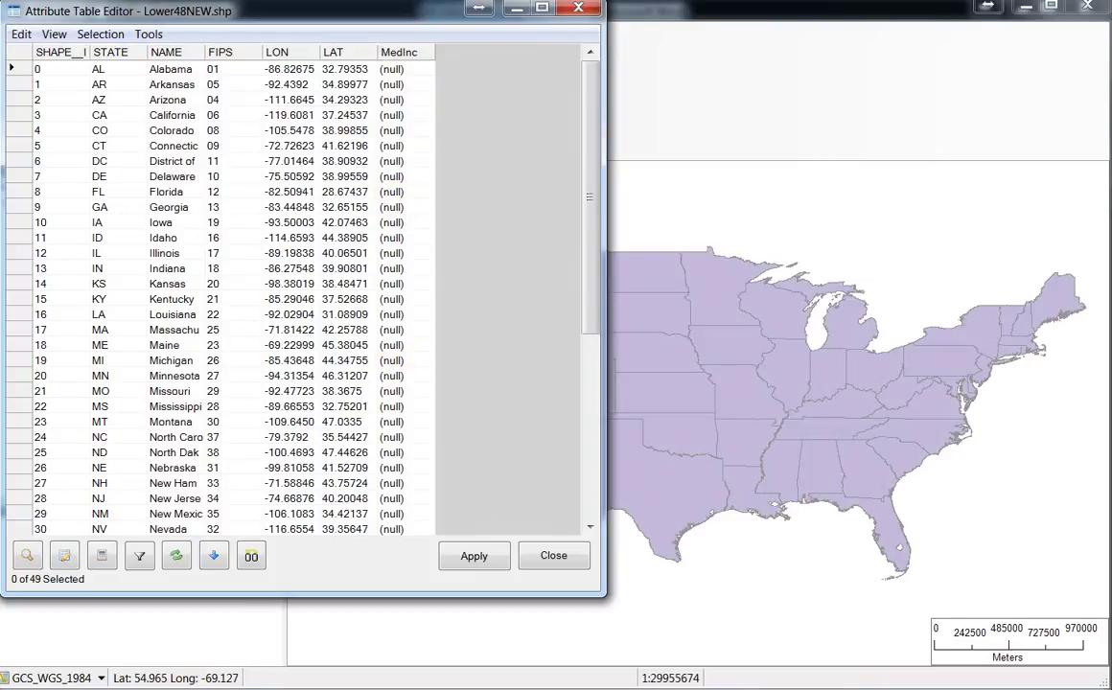
Bring up the Excel income workbook beside the attribute table and locate Alabama's 2010-2011 median income
drag(1110, 2, 856, 14)
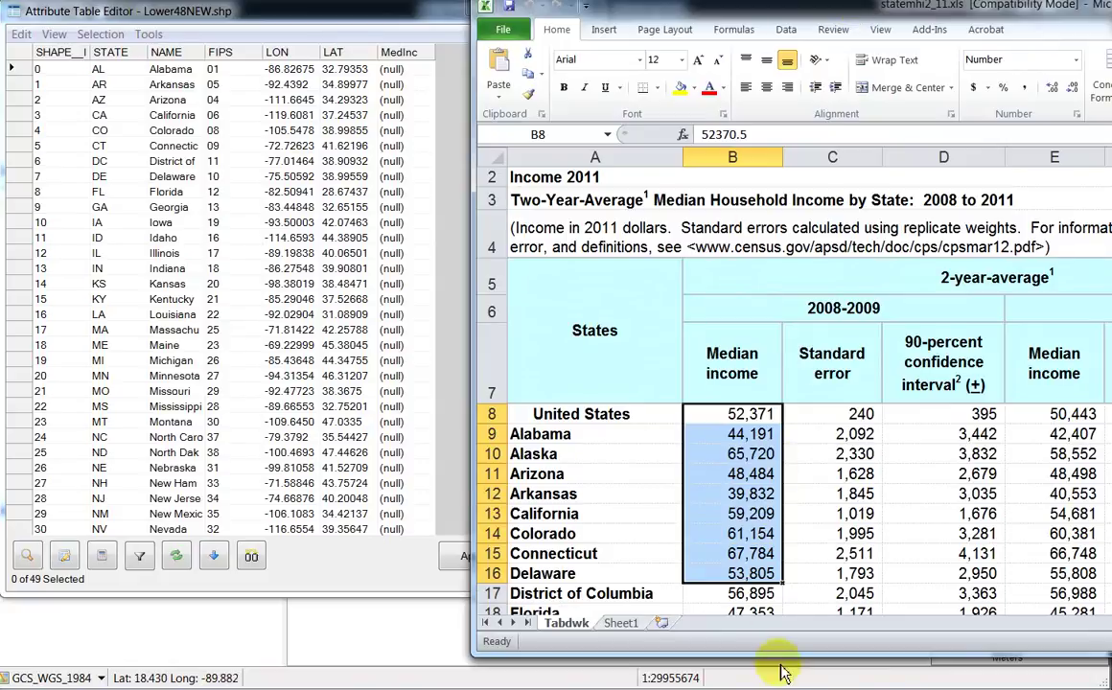
click(830, 433)
scroll(832, 460, down, 2)
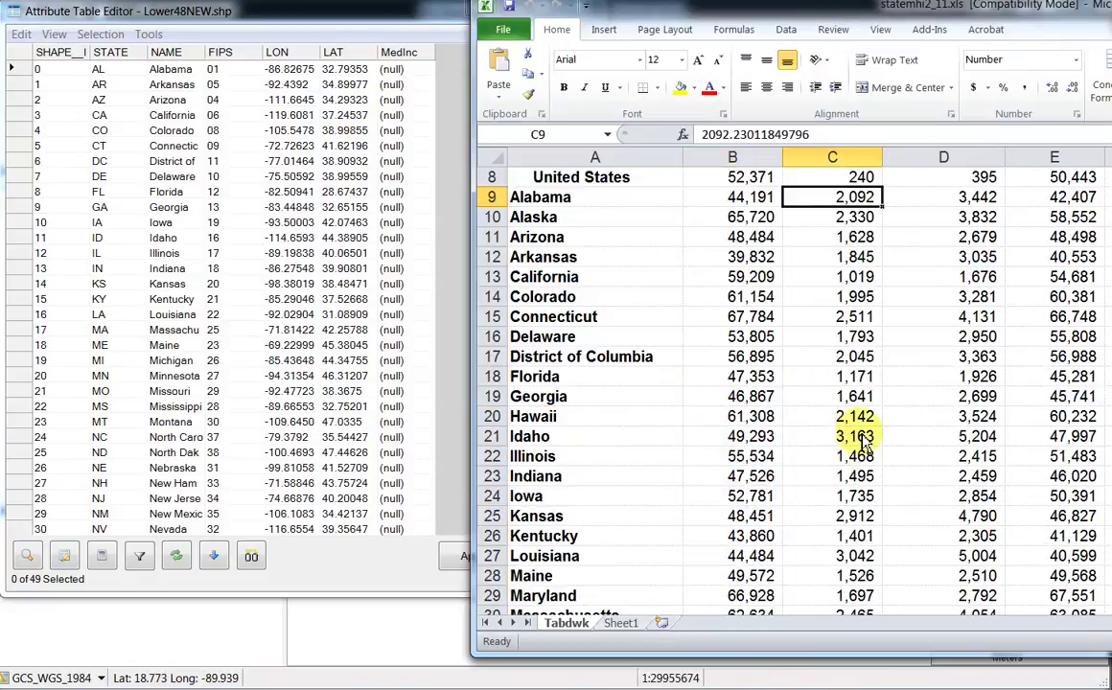
drag(665, 4, 686, 0)
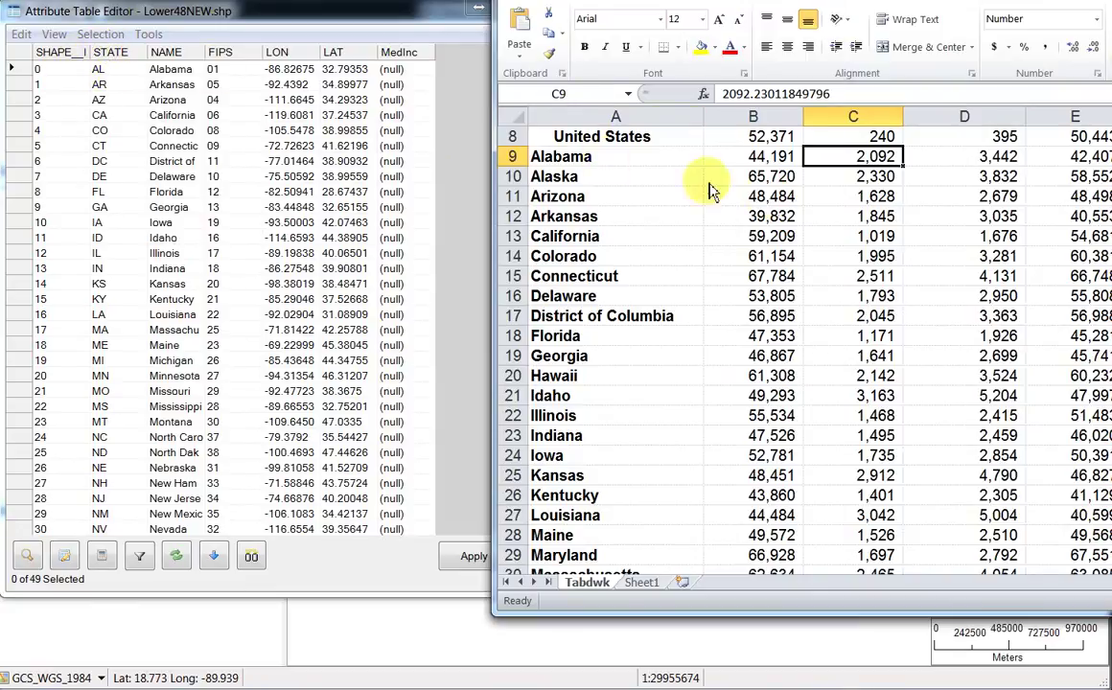
drag(686, 2, 661, 4)
click(1050, 196)
scroll(1038, 204, up, 2)
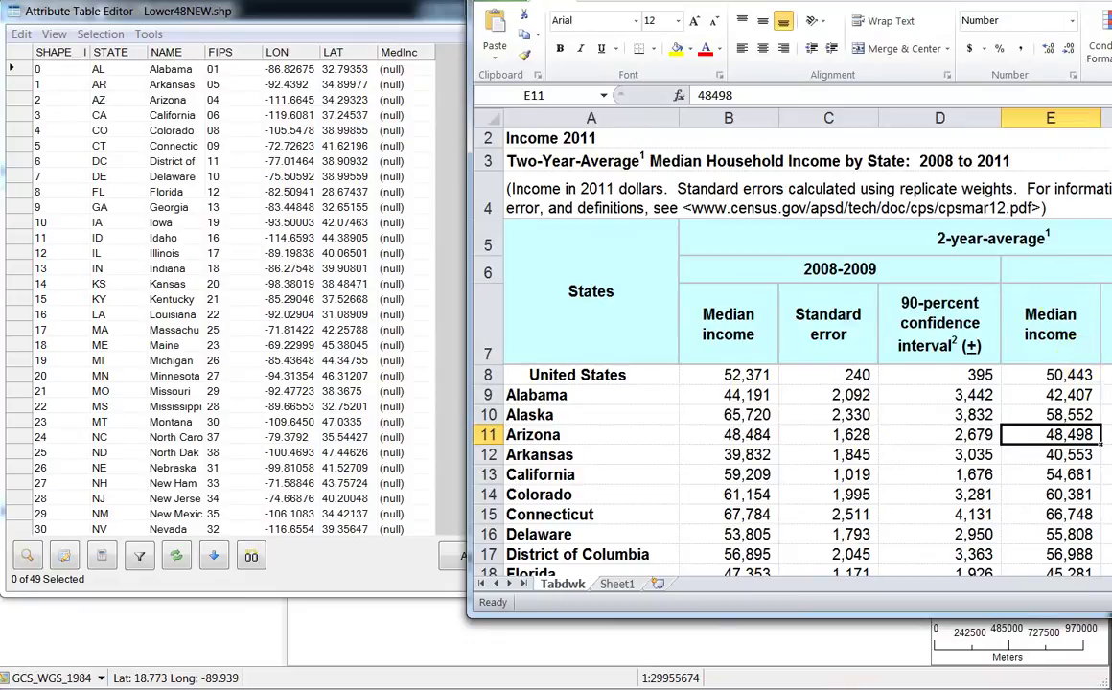
drag(963, 2, 945, 0)
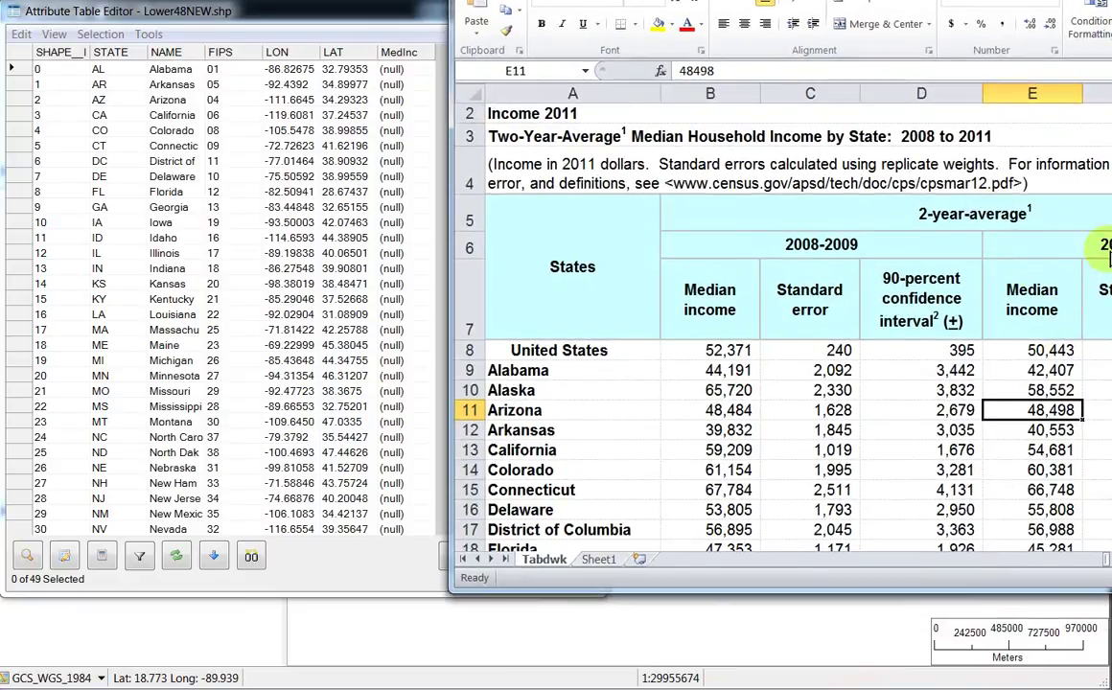
drag(1102, 2, 802, 2)
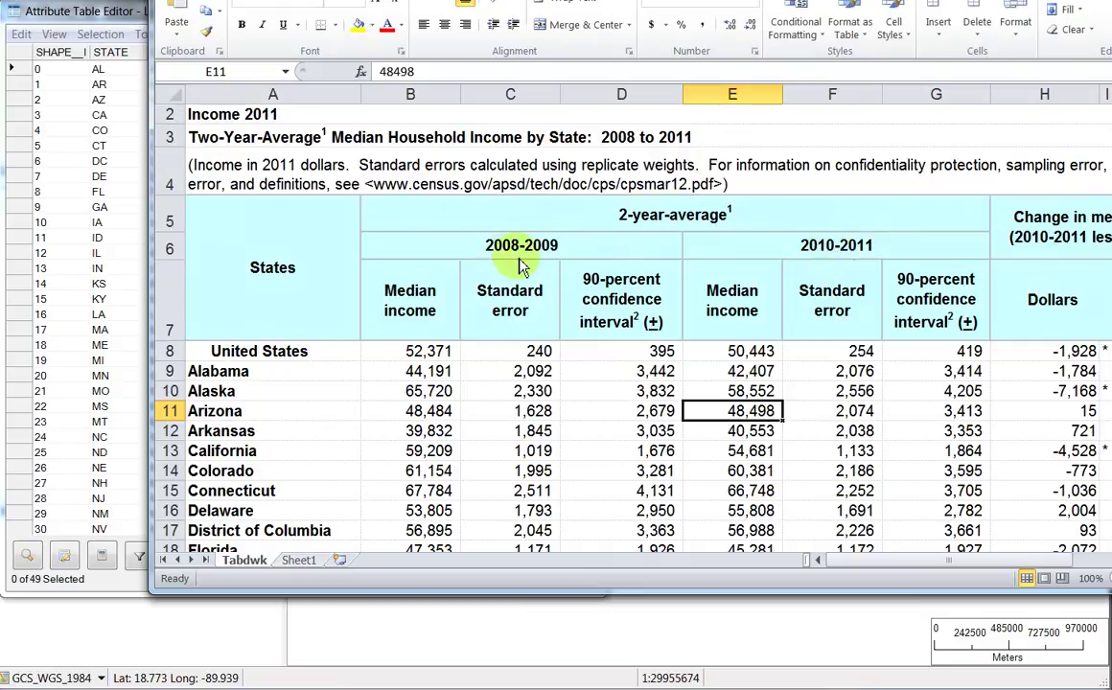
click(741, 373)
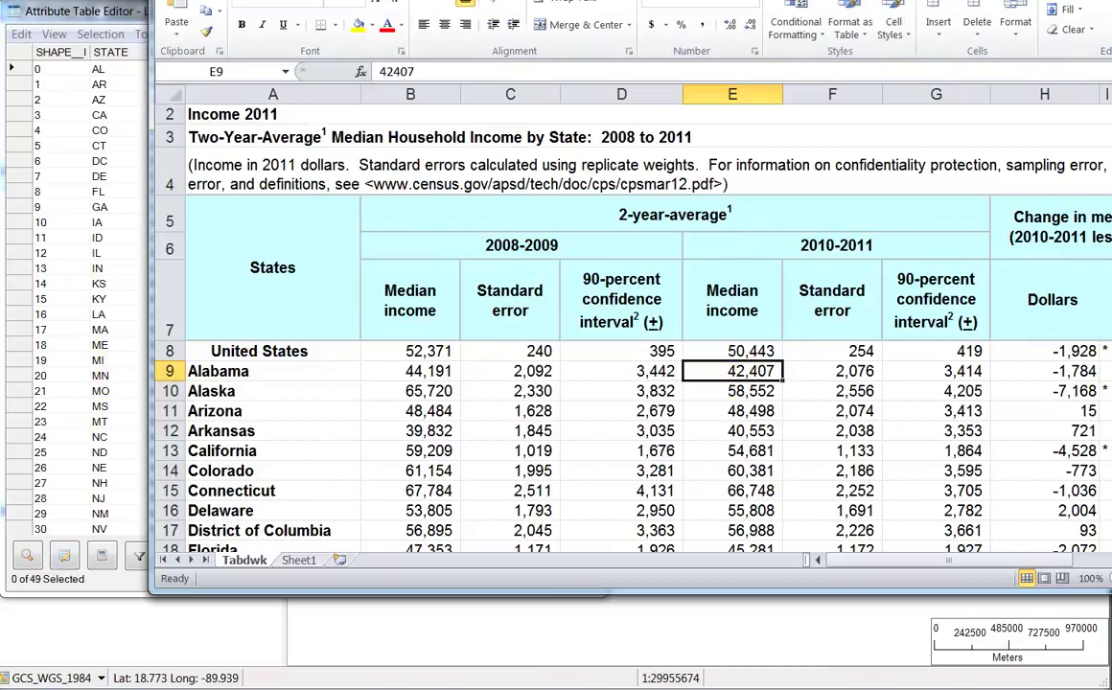
Move the workbook clear of the attribute table and set Alabama's MedInc value to 42407
drag(326, 0, 1081, 4)
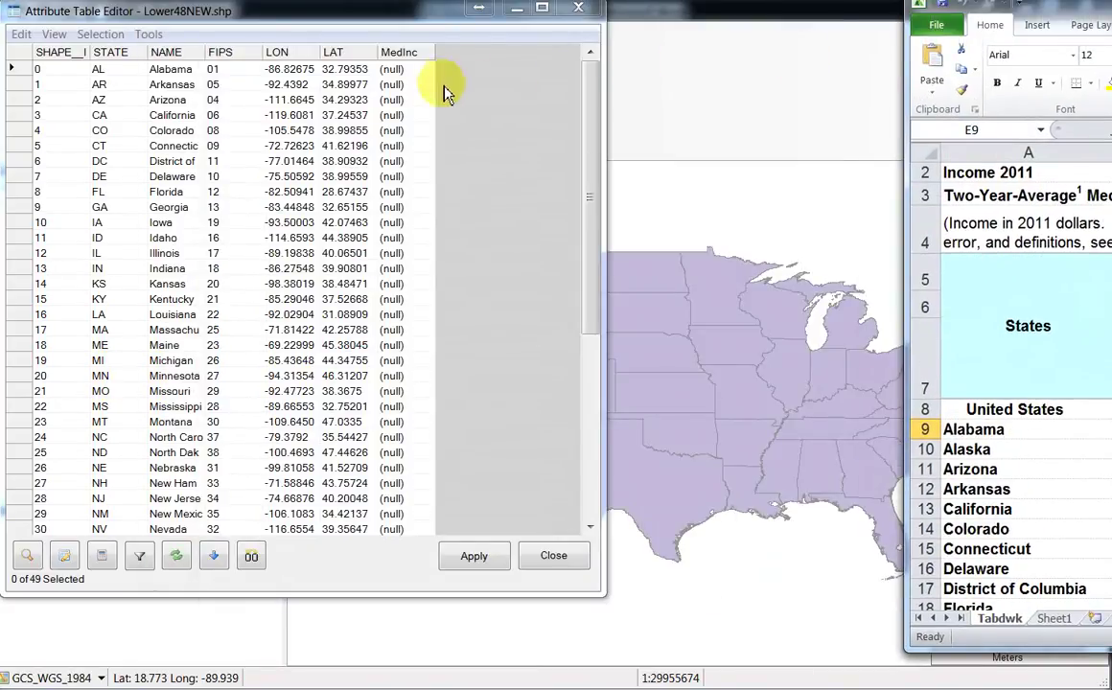
click(412, 72)
click(412, 72)
drag(412, 72, 380, 73)
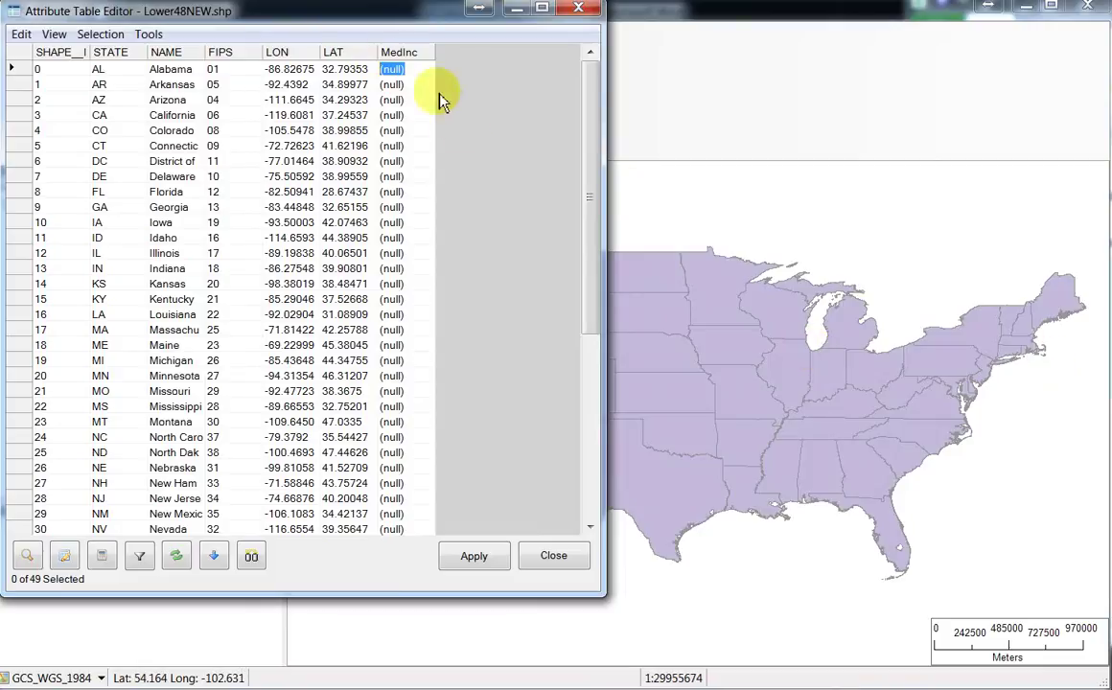
text(42407)
key(Return)
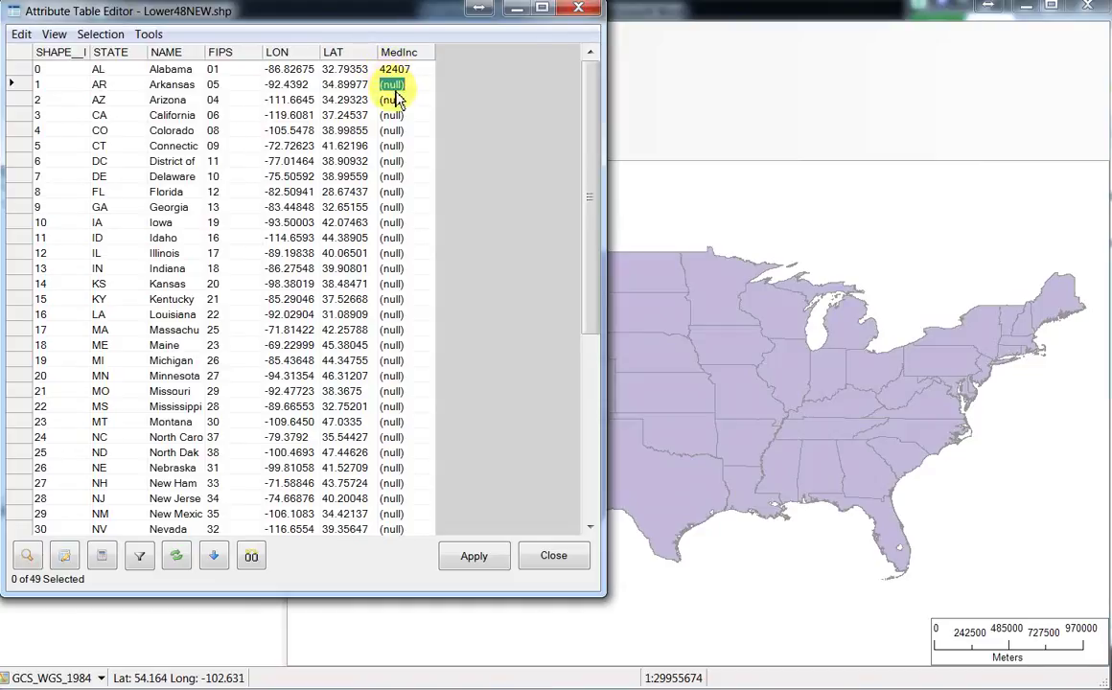
Look up Arkansas's 2010-2011 median income in the Excel workbook and set its MedInc value to 40553
click(419, 87)
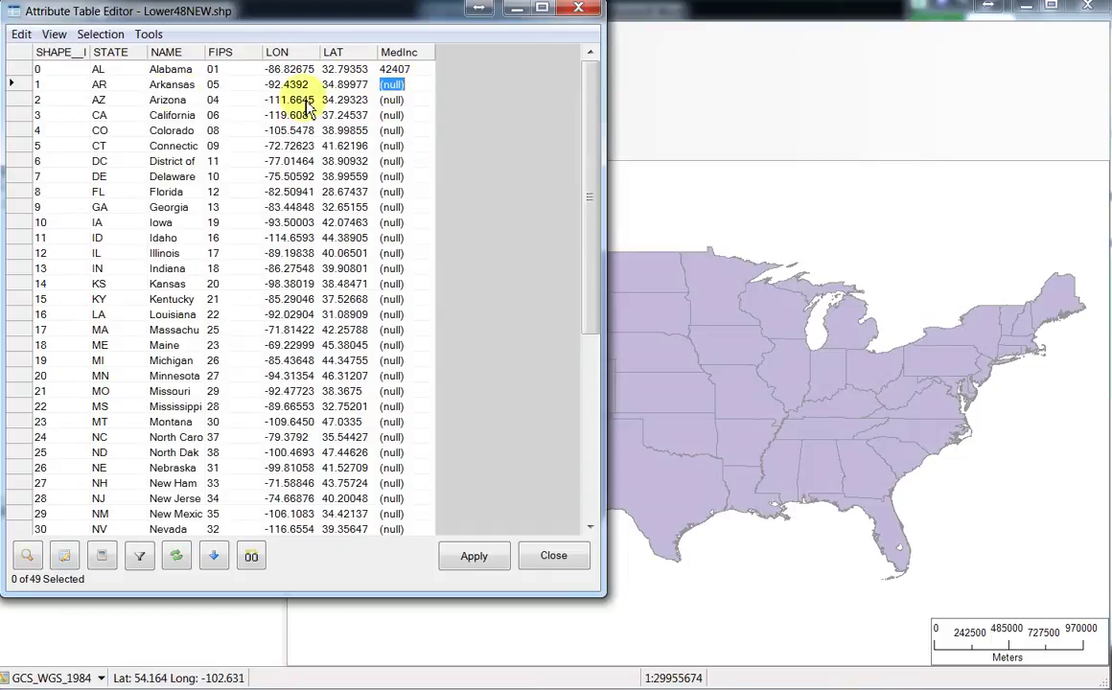
drag(1111, 19, 729, 2)
drag(632, 2, 328, 0)
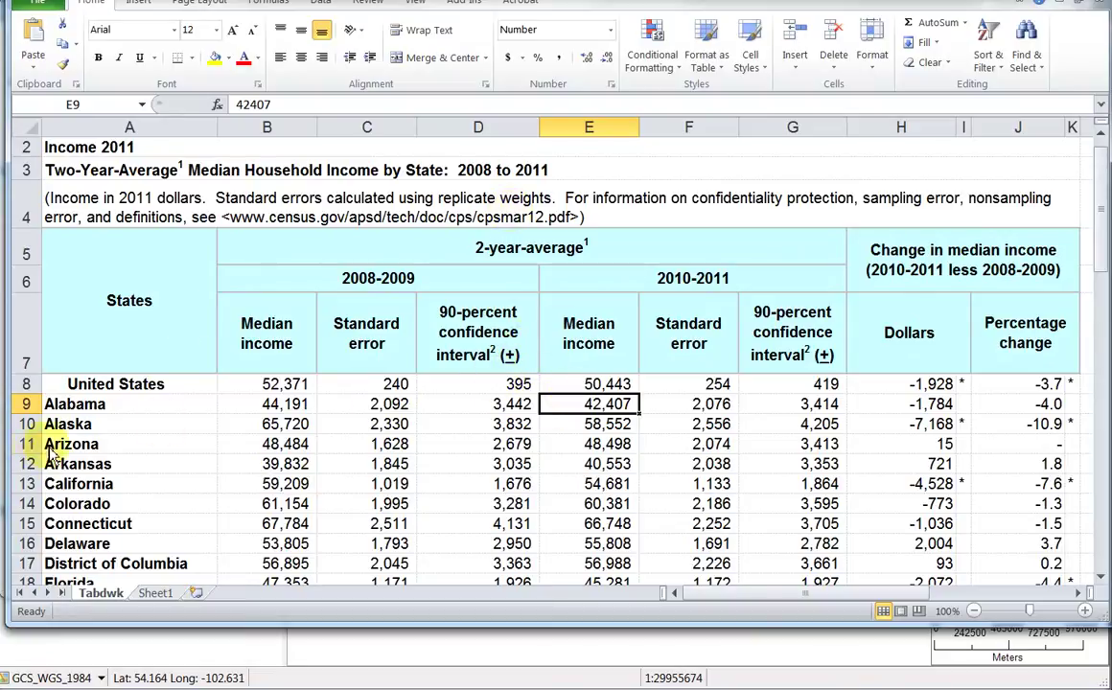
drag(192, 8, 274, 0)
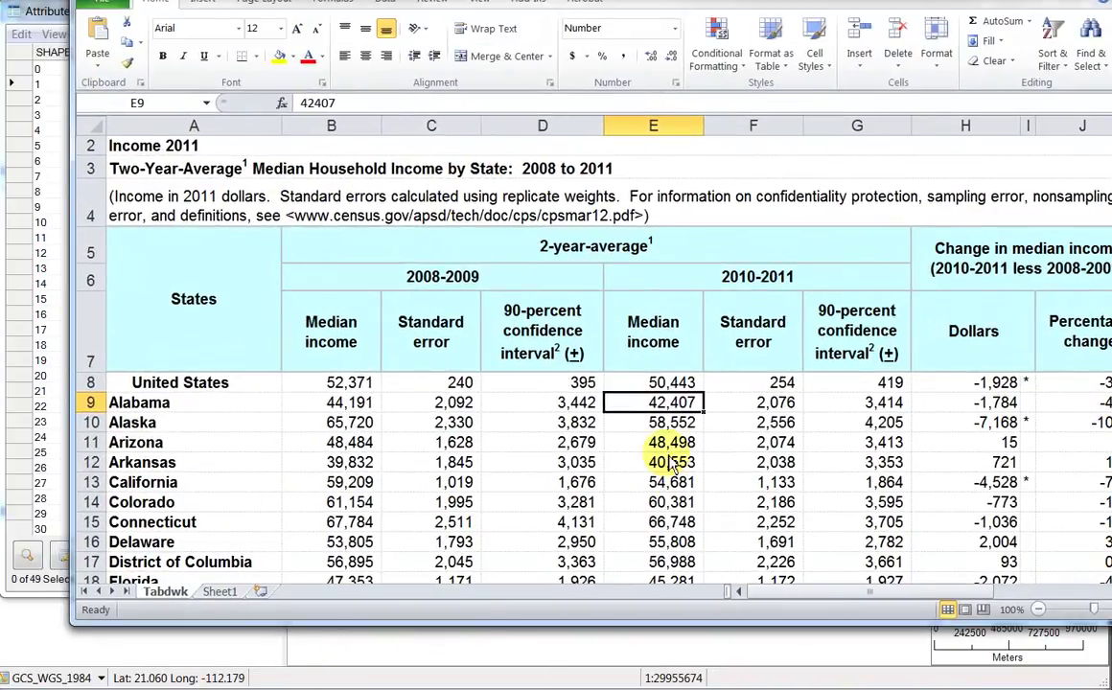
drag(533, 2, 976, 16)
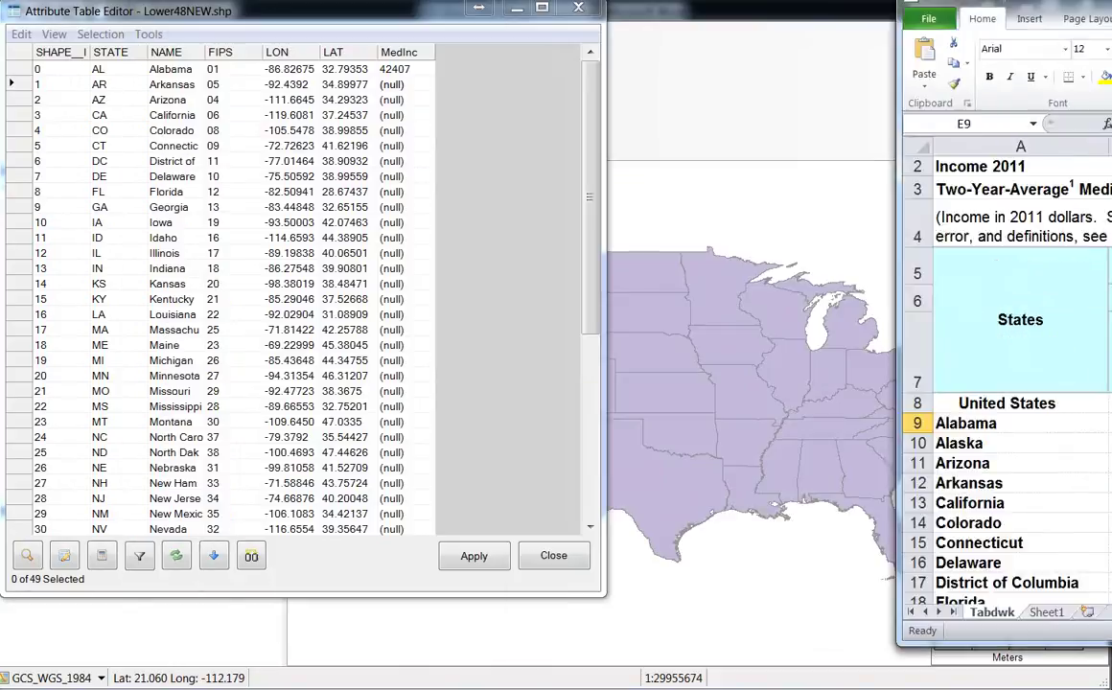
click(400, 87)
text(40553)
key(Return)
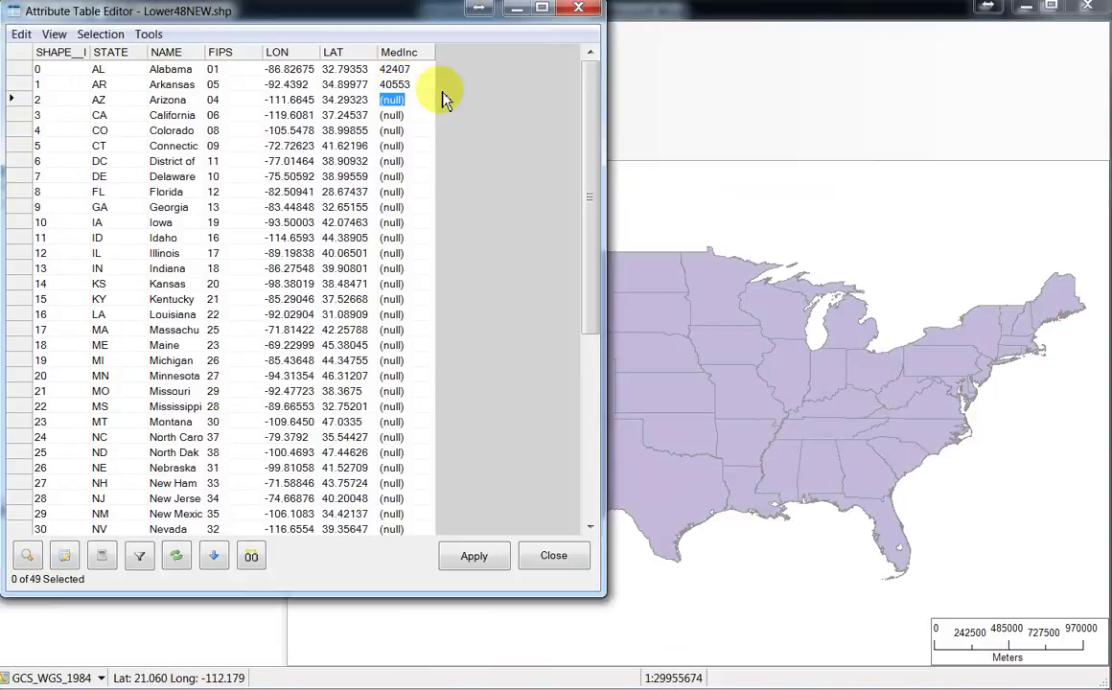
drag(347, 12, 352, 22)
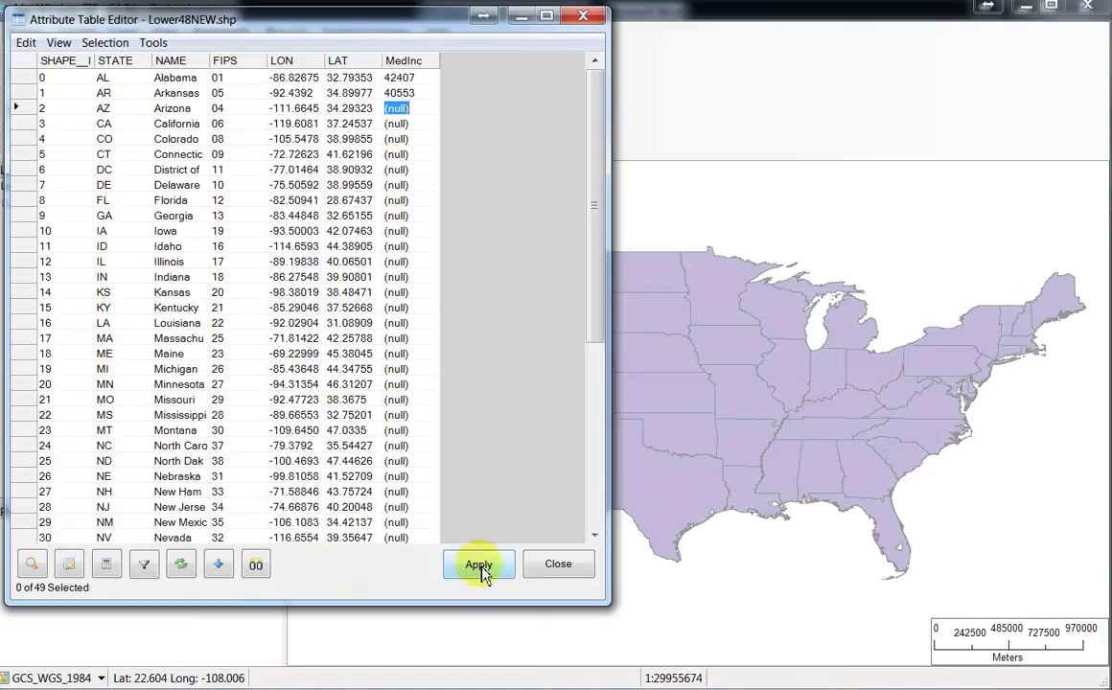
mouse_move(342, 30)
mouse_down()
mouse_move(349, 47)
mouse_move(346, 37)
mouse_up()
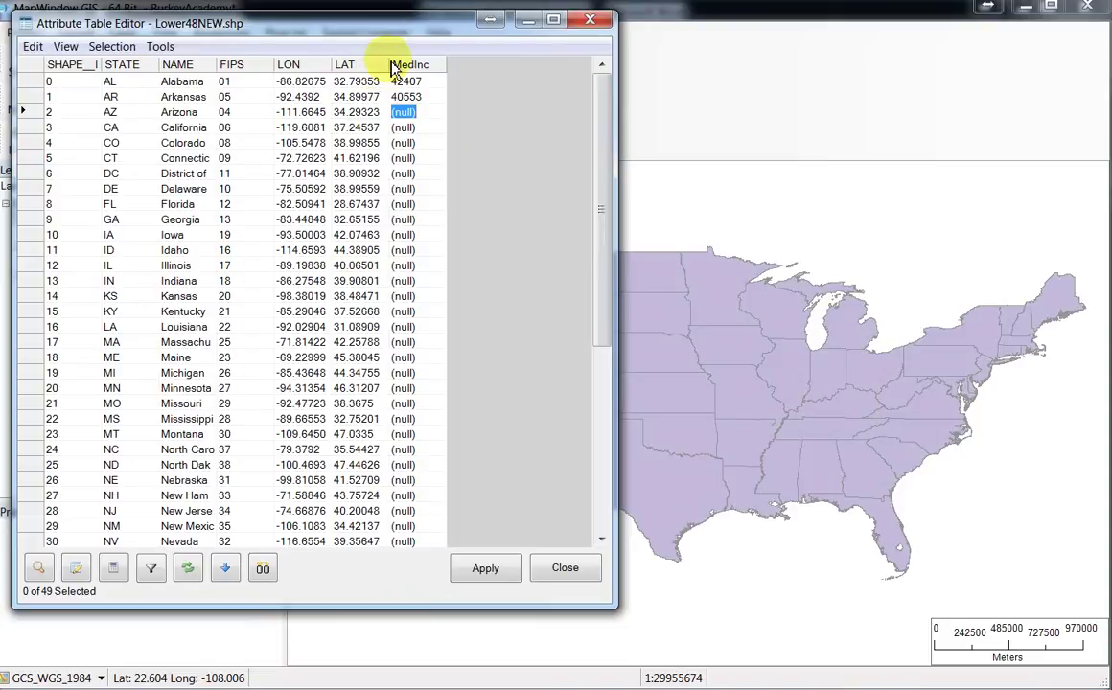
click(34, 47)
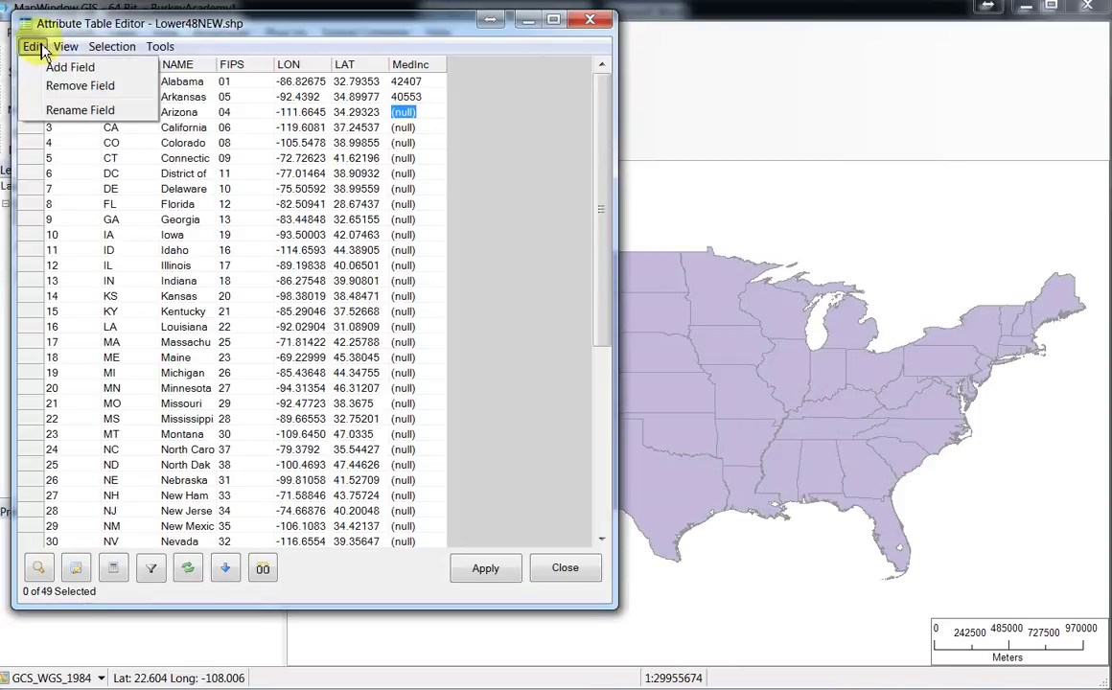
click(53, 68)
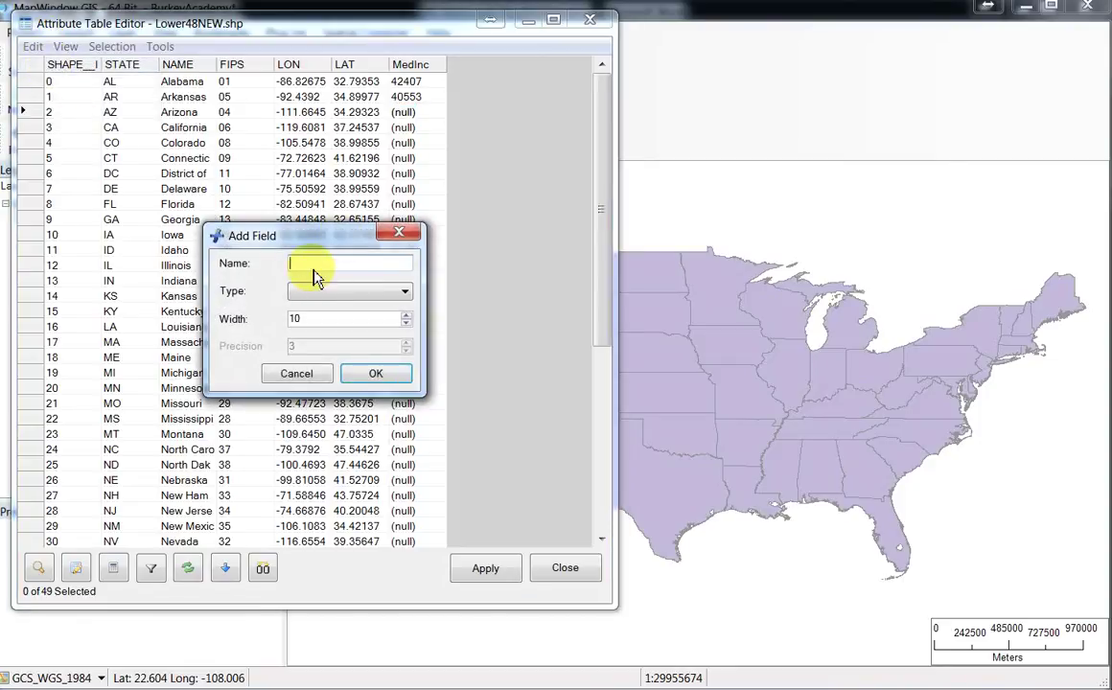
click(292, 375)
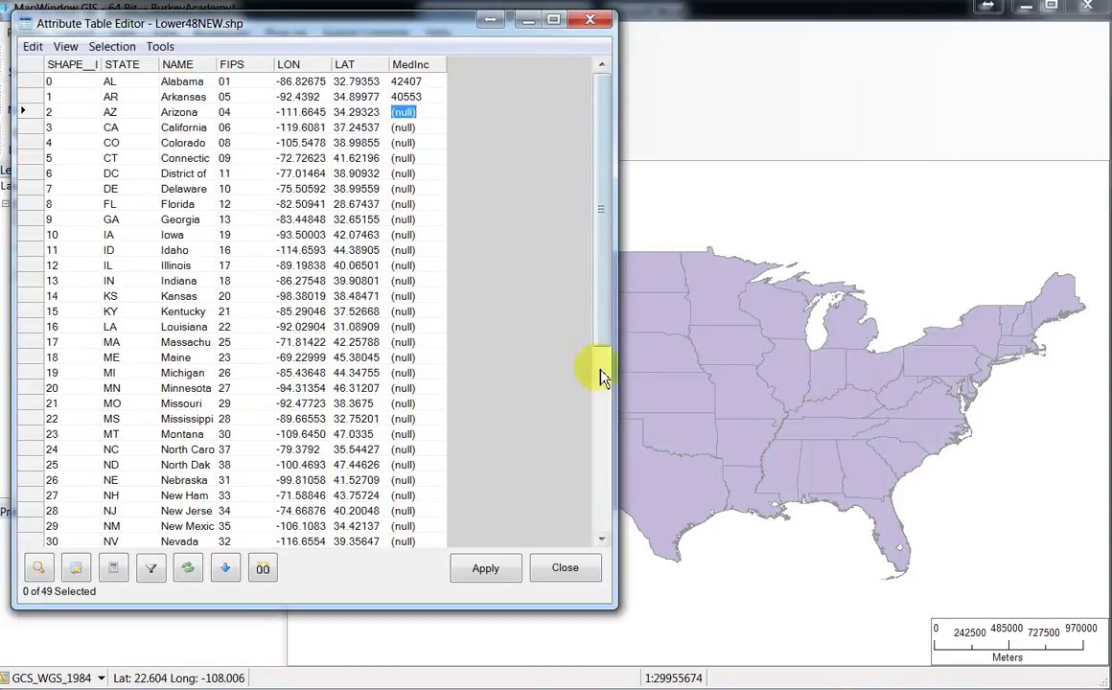
Apply the attribute edits to Lower48NEW.shp and close its attribute table
click(485, 570)
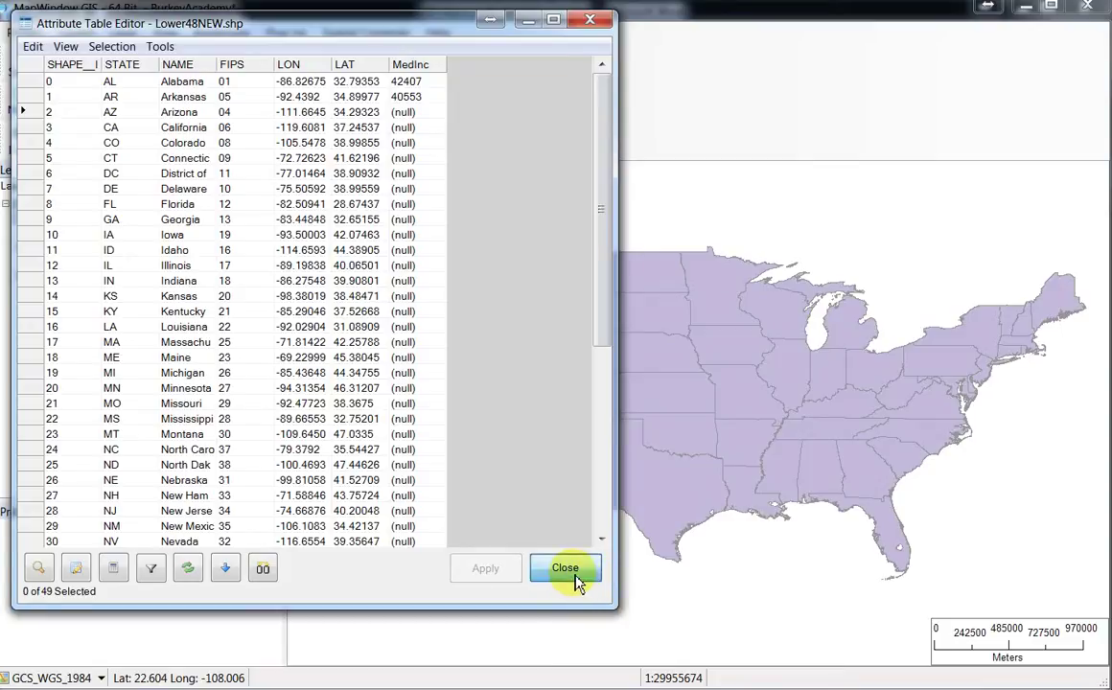
click(565, 569)
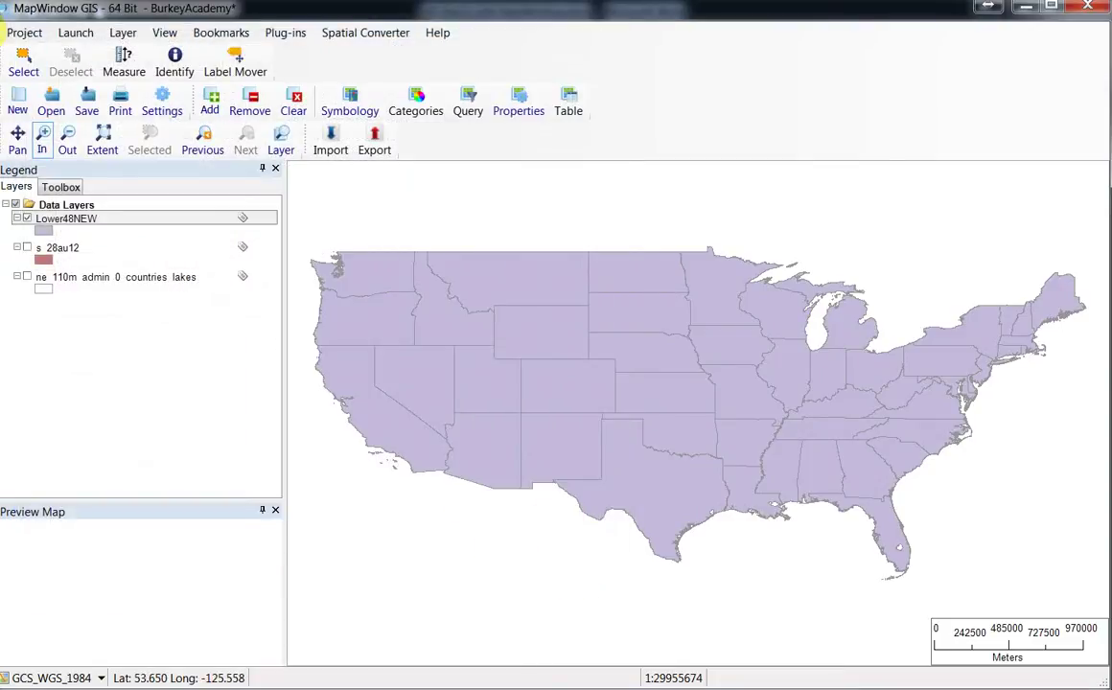
Exit MapWindow and save the changes to the BurkeyAcademy project
click(1093, 10)
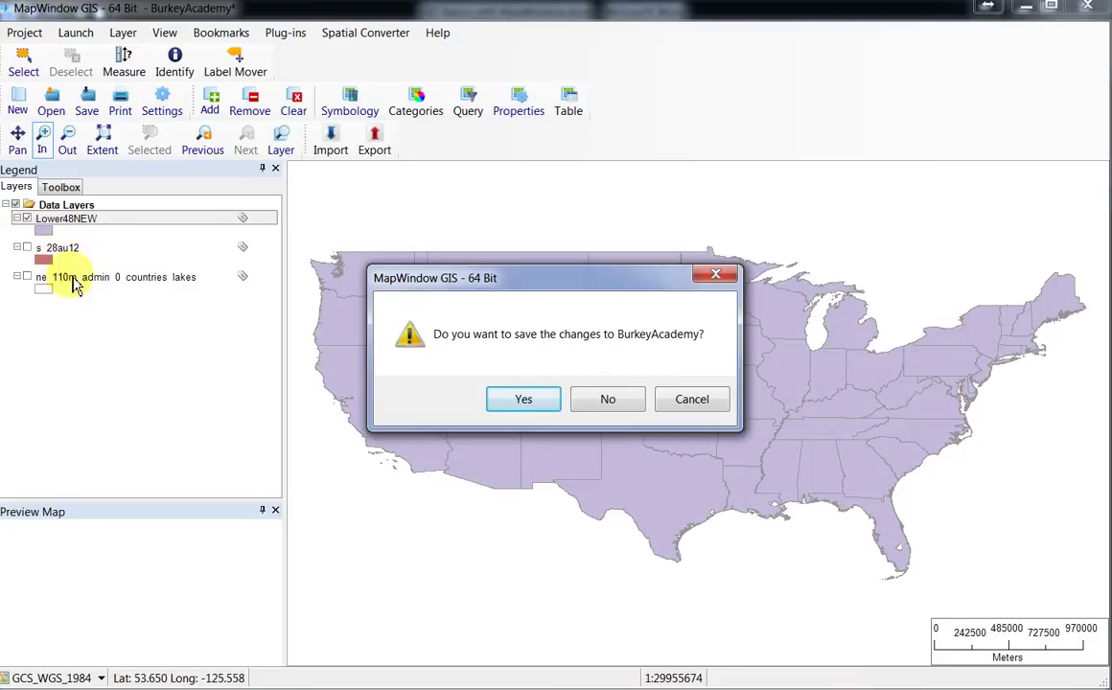
drag(538, 280, 562, 34)
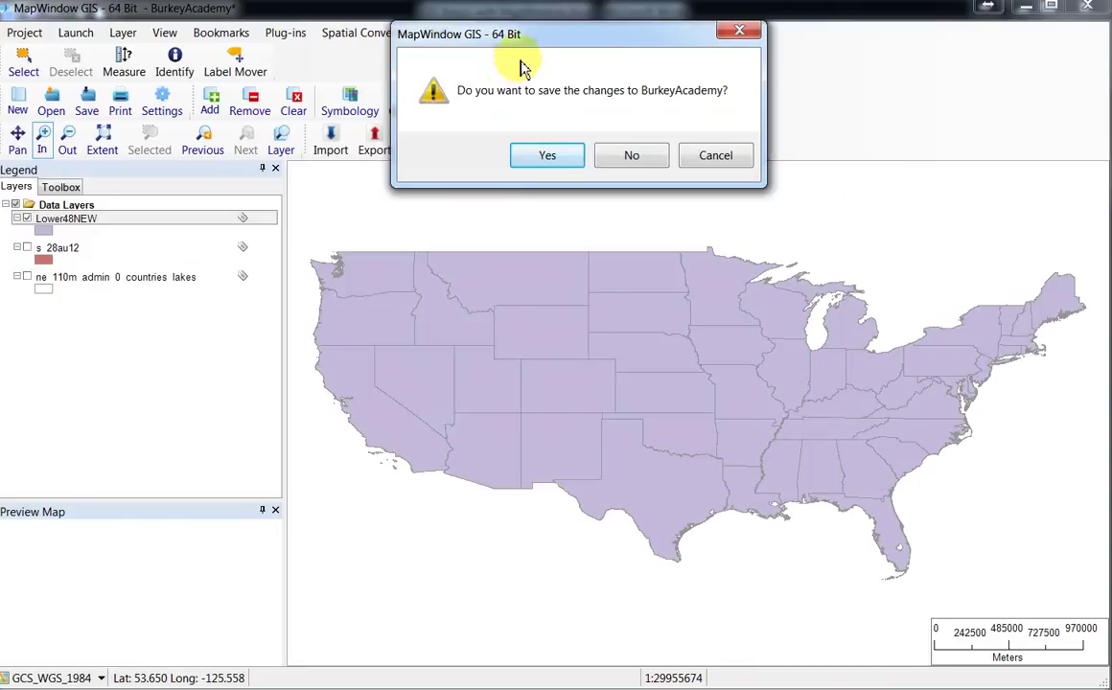
drag(525, 39, 428, 314)
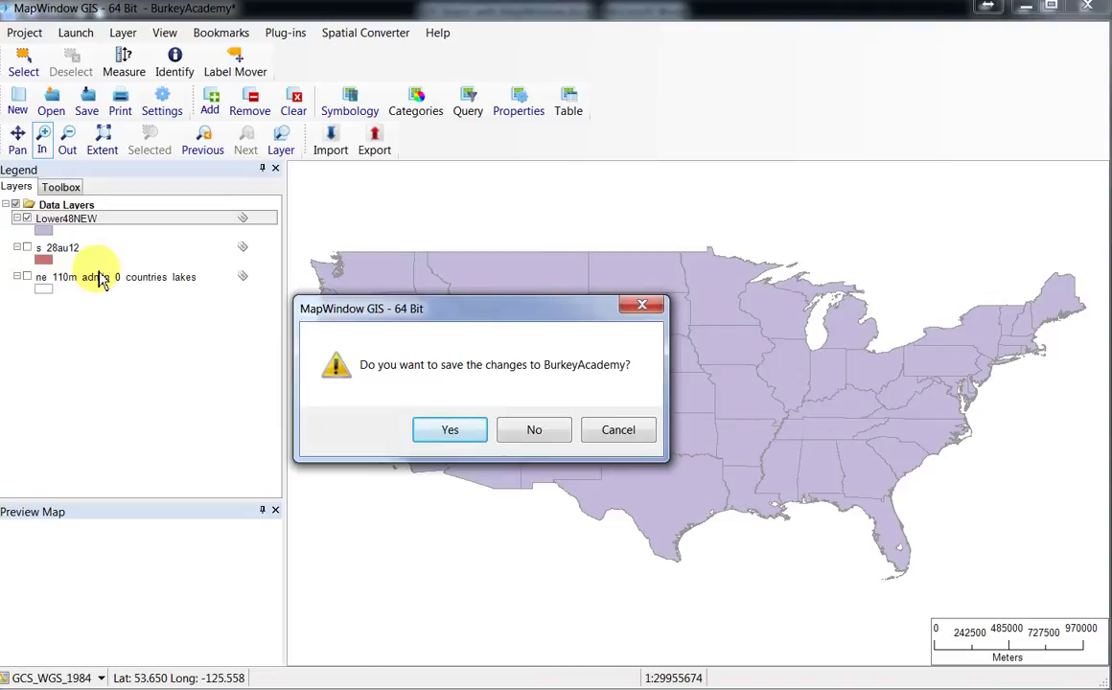
drag(308, 305, 481, 606)
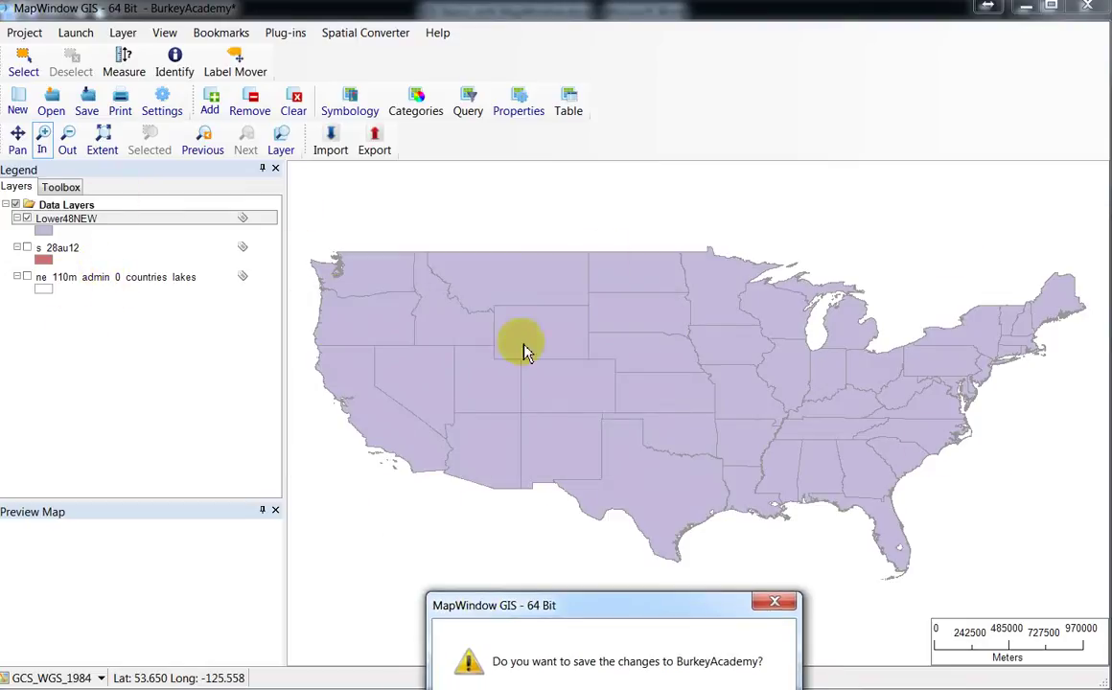
drag(669, 605, 669, 178)
click(583, 299)
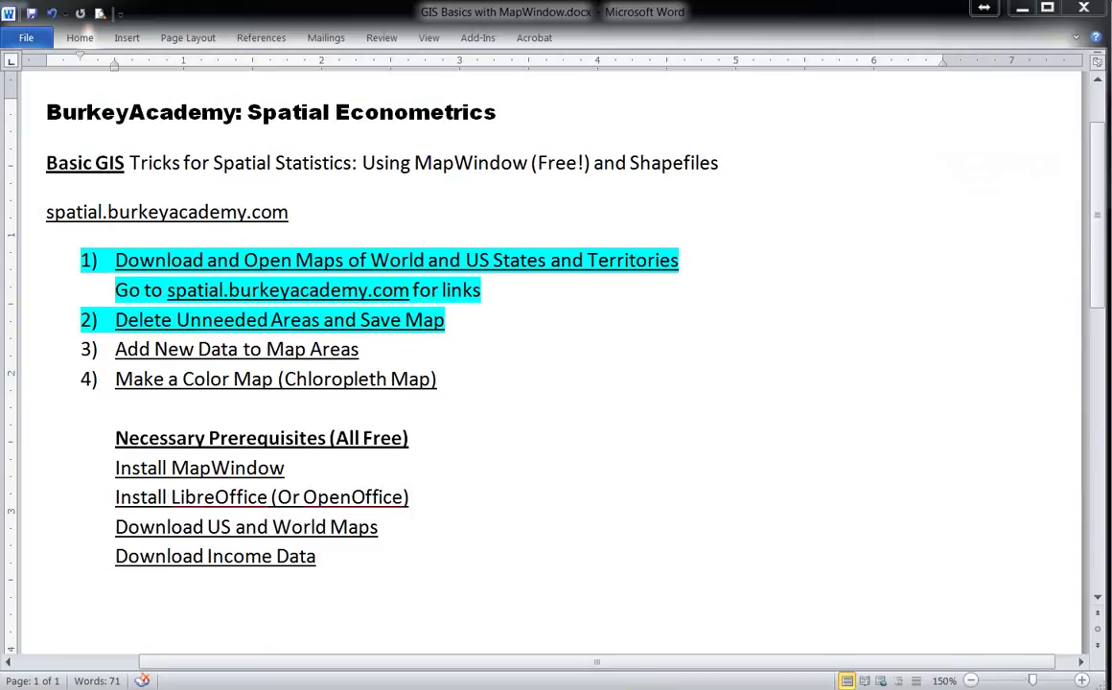
Bring up the s_28au12 folder of map files and the statemhi2_11.xls workbook, closing the browser window in the way
drag(1110, 38, 139, 20)
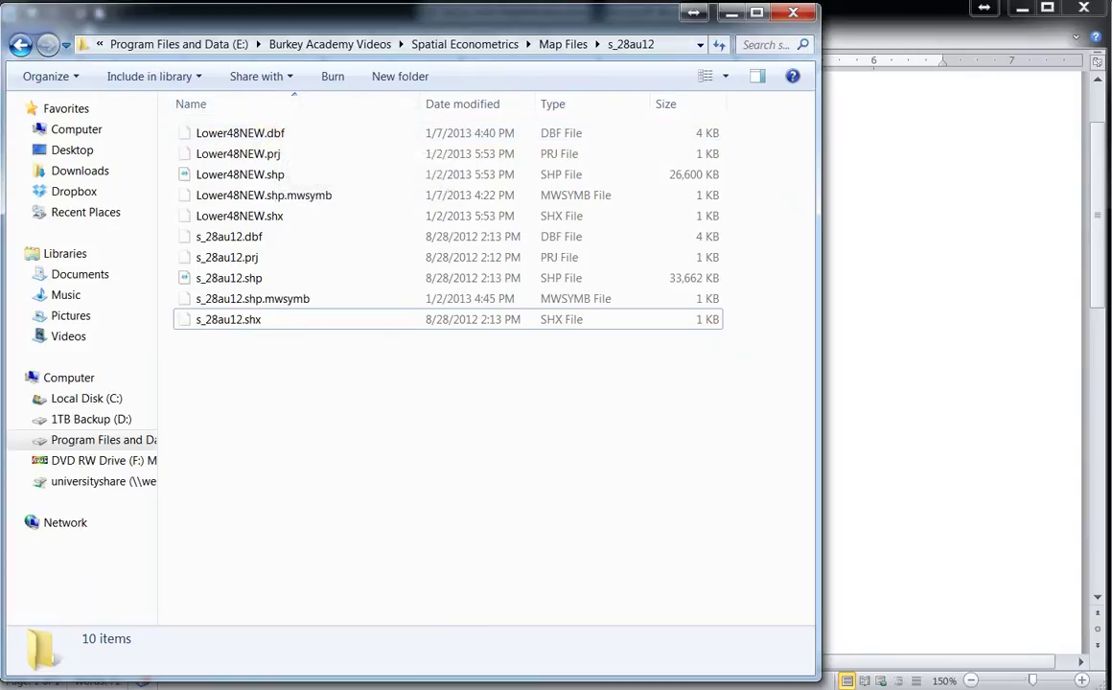
drag(1110, 14, 909, 36)
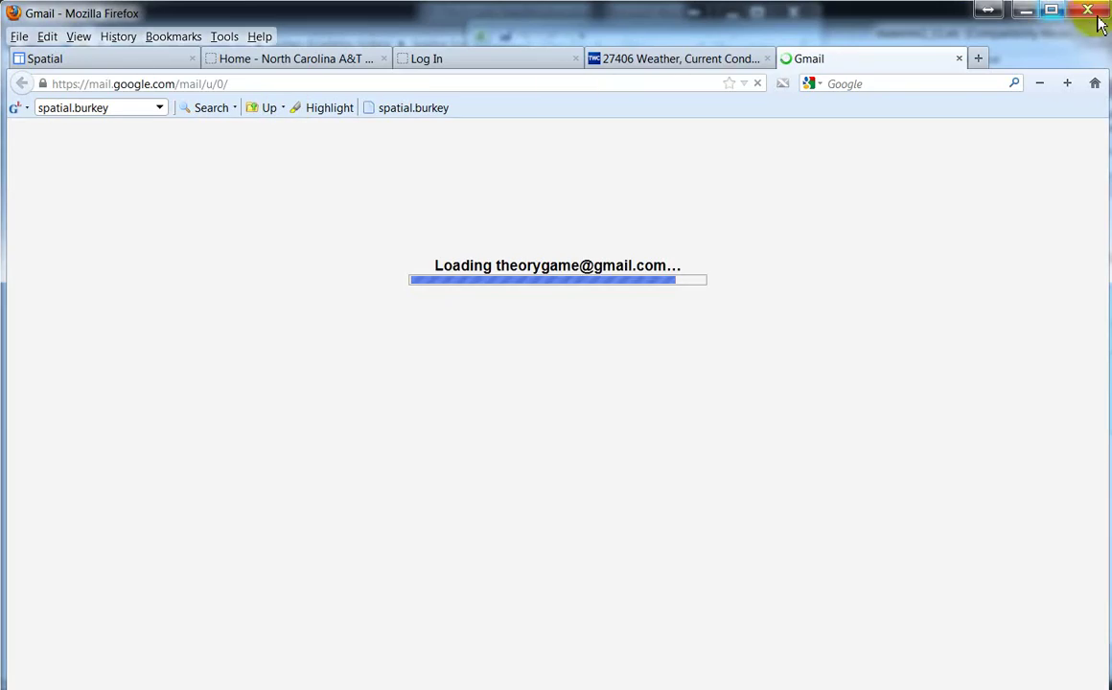
click(1092, 13)
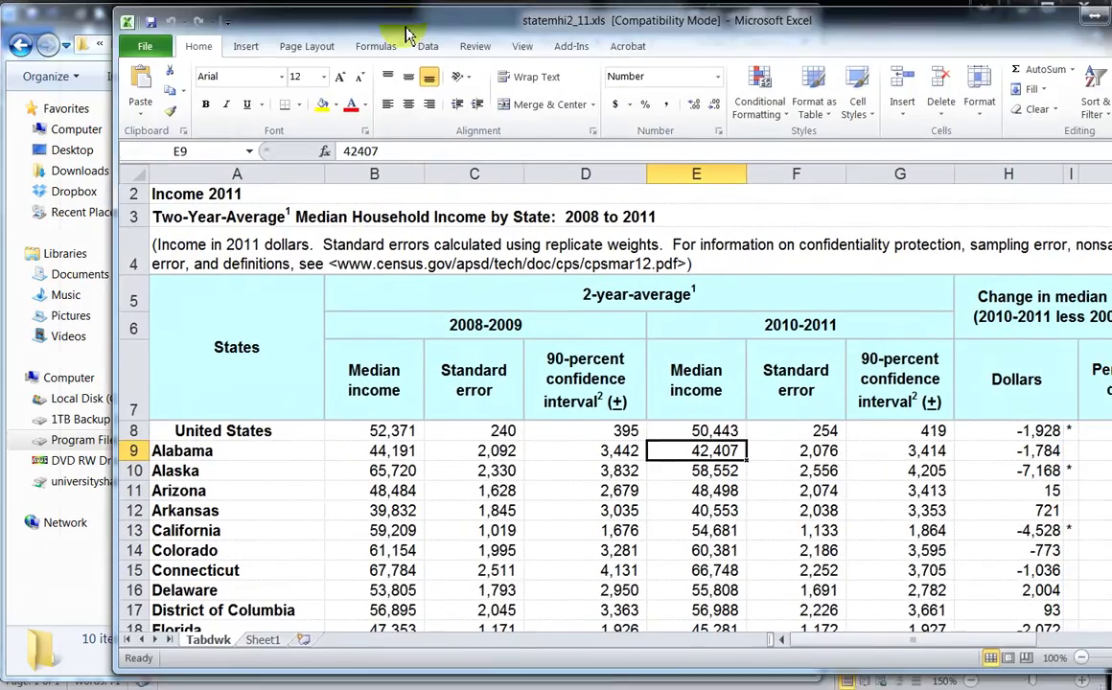
drag(407, 34, 362, 32)
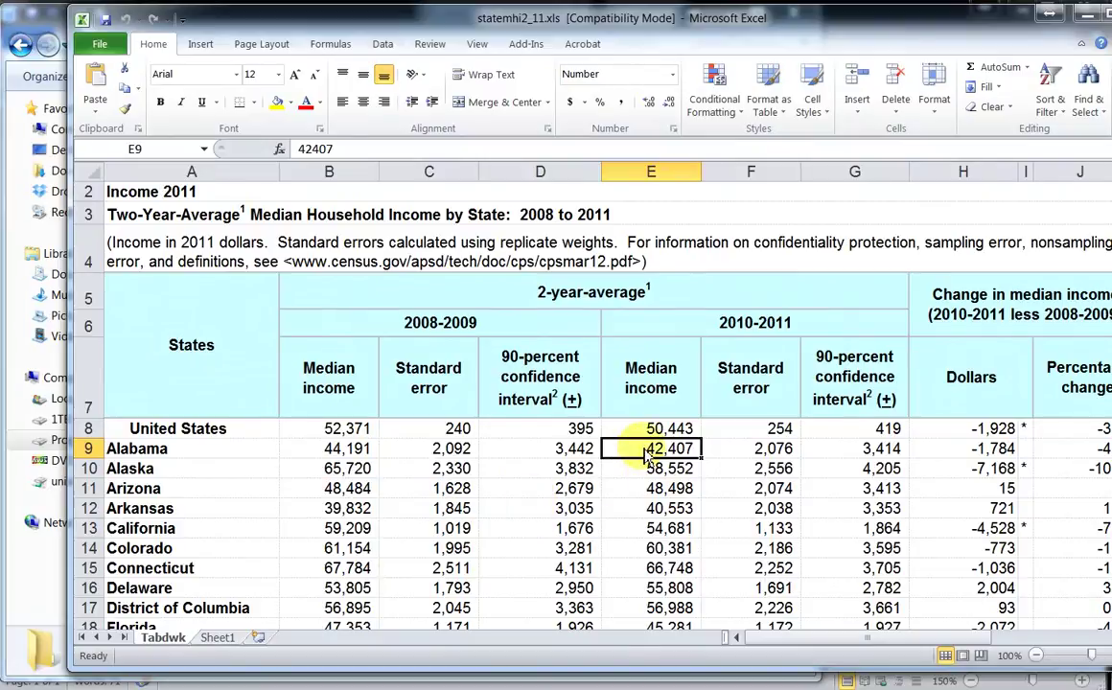
mouse_move(402, 32)
mouse_down()
mouse_move(963, 33)
mouse_move(596, 34)
mouse_move(403, 13)
mouse_up()
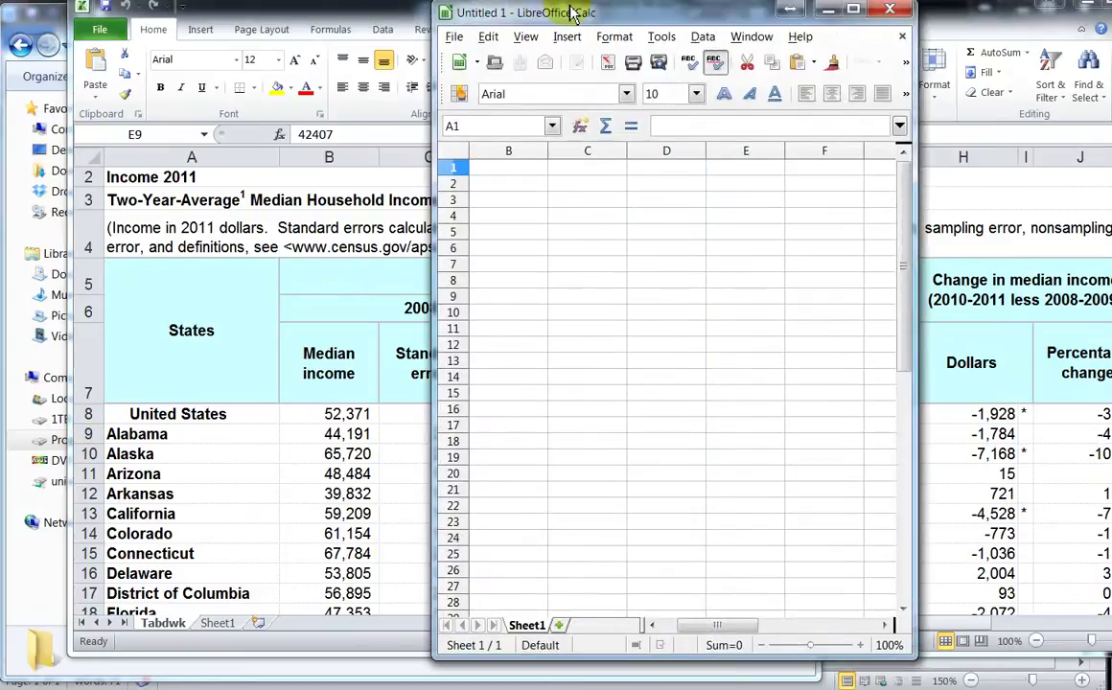
Open Lower48NEW.dbf in the enlarged LibreOffice Calc window with the Western Europe (DOS/OS2-850/International) character set and widen its MedInc column
drag(633, 13, 198, 16)
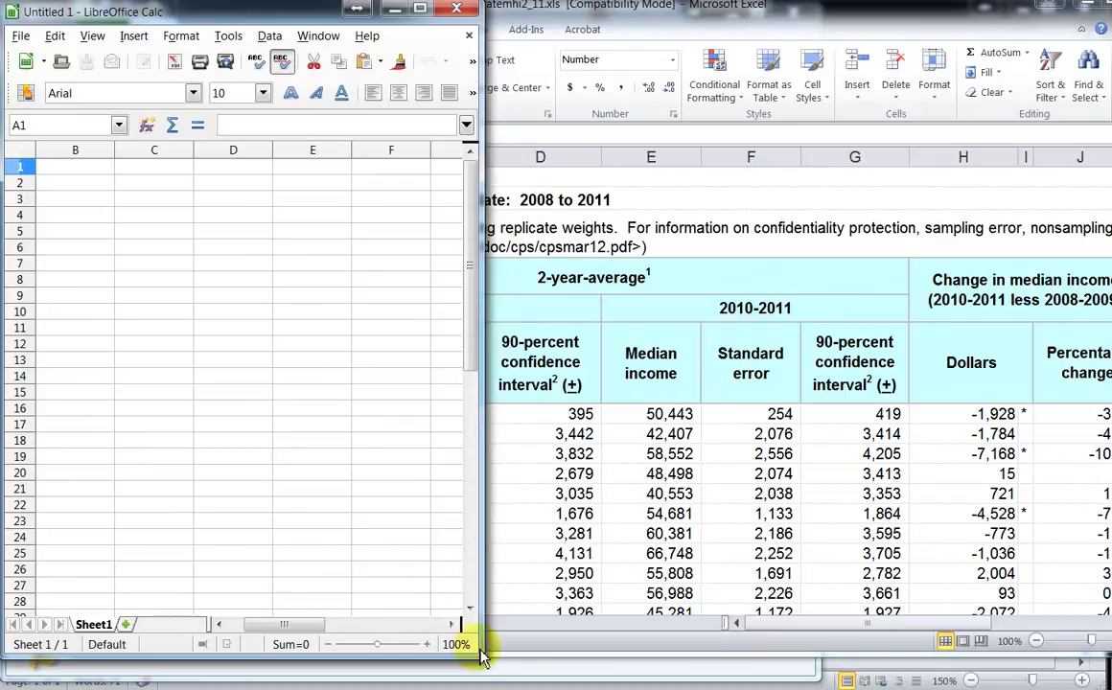
drag(482, 661, 1088, 658)
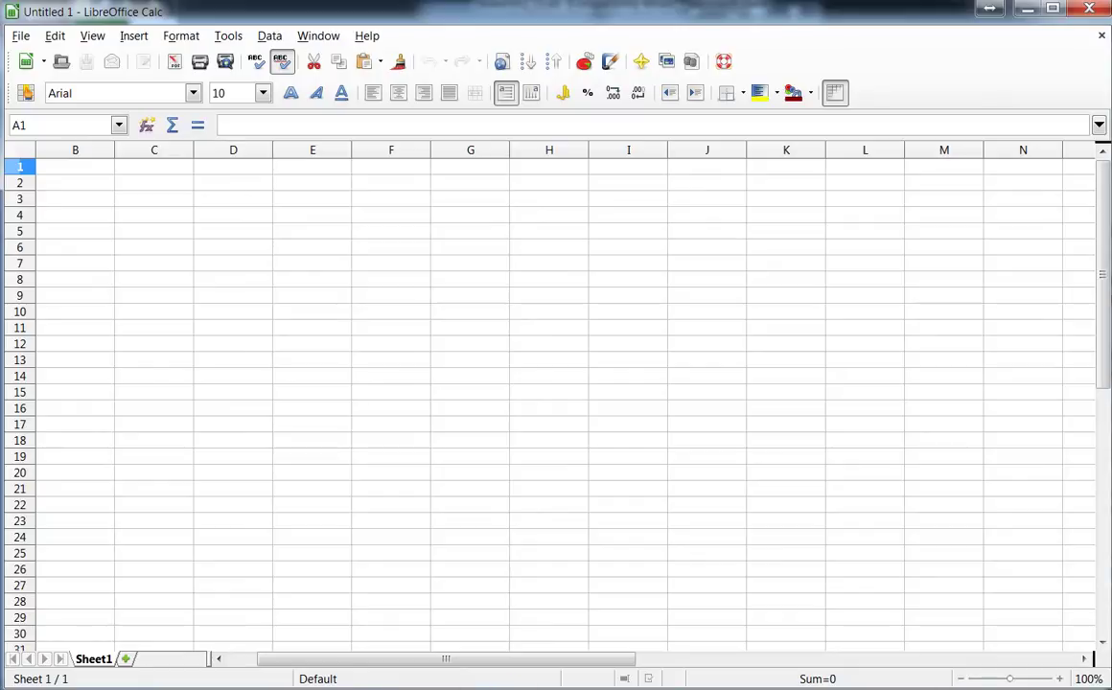
click(475, 689)
drag(407, 16, 742, 14)
drag(594, 123, 96, 211)
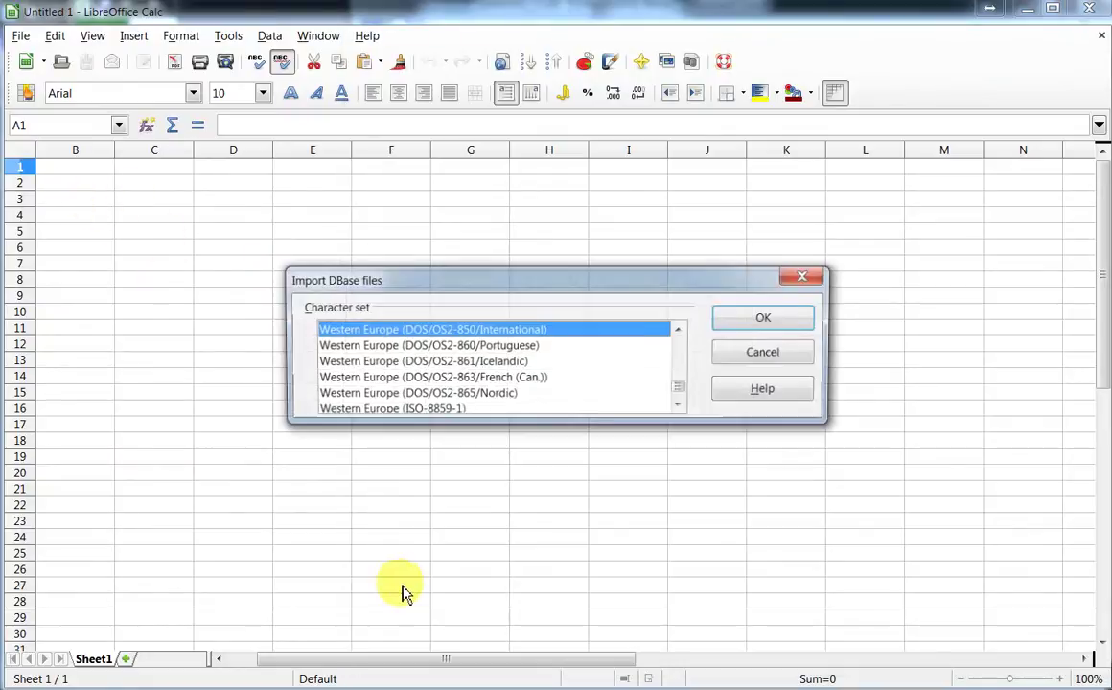
drag(438, 289, 238, 201)
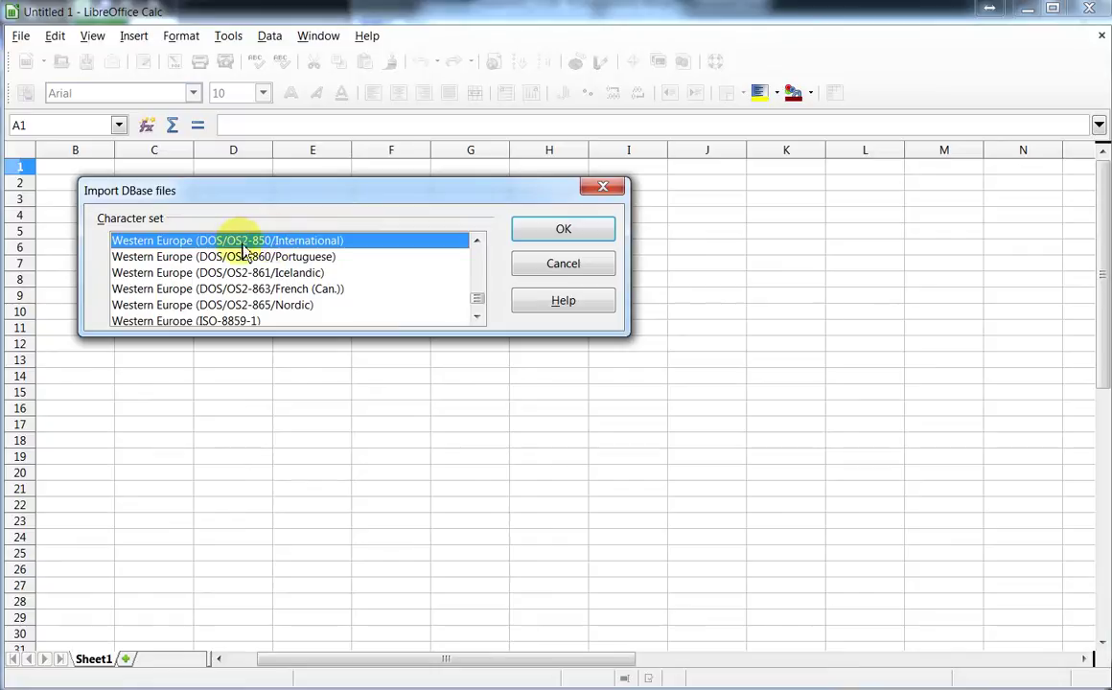
click(571, 230)
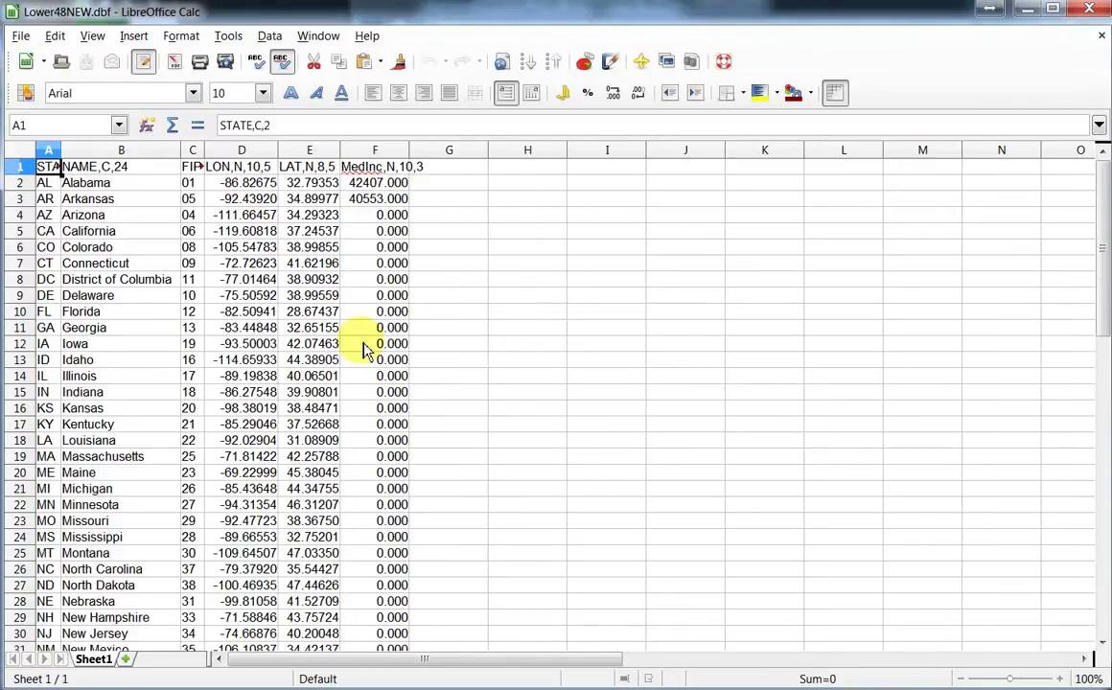
drag(410, 151, 436, 161)
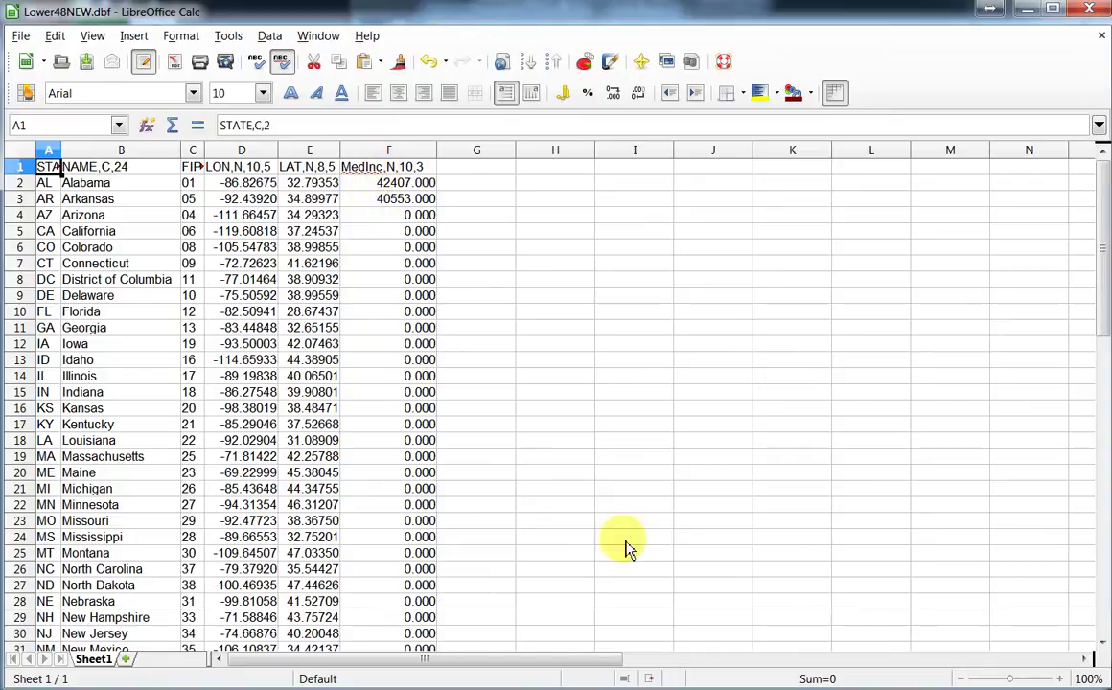
In the statemhi2_11.xls Excel workbook, copy the United States to Wyoming rows, columns A to E, from Tabdwk to cell A1 of Sheet1
key(alt+Tab)
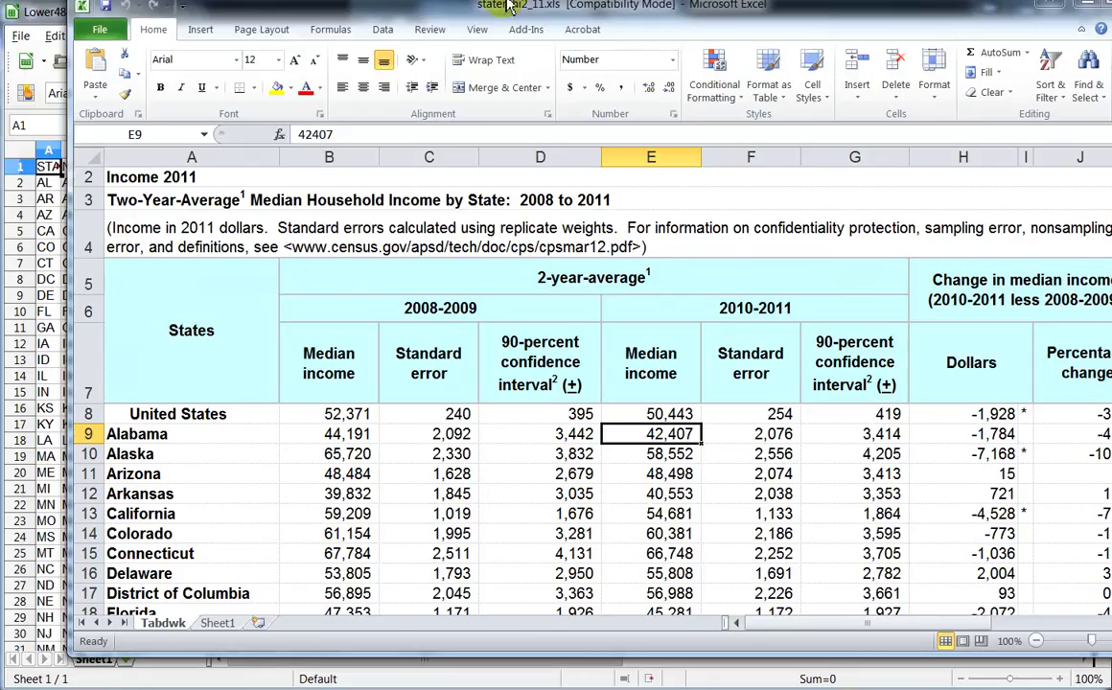
mouse_move(515, 10)
mouse_down()
mouse_move(590, 0)
mouse_move(525, 0)
mouse_up()
drag(191, 371, 668, 418)
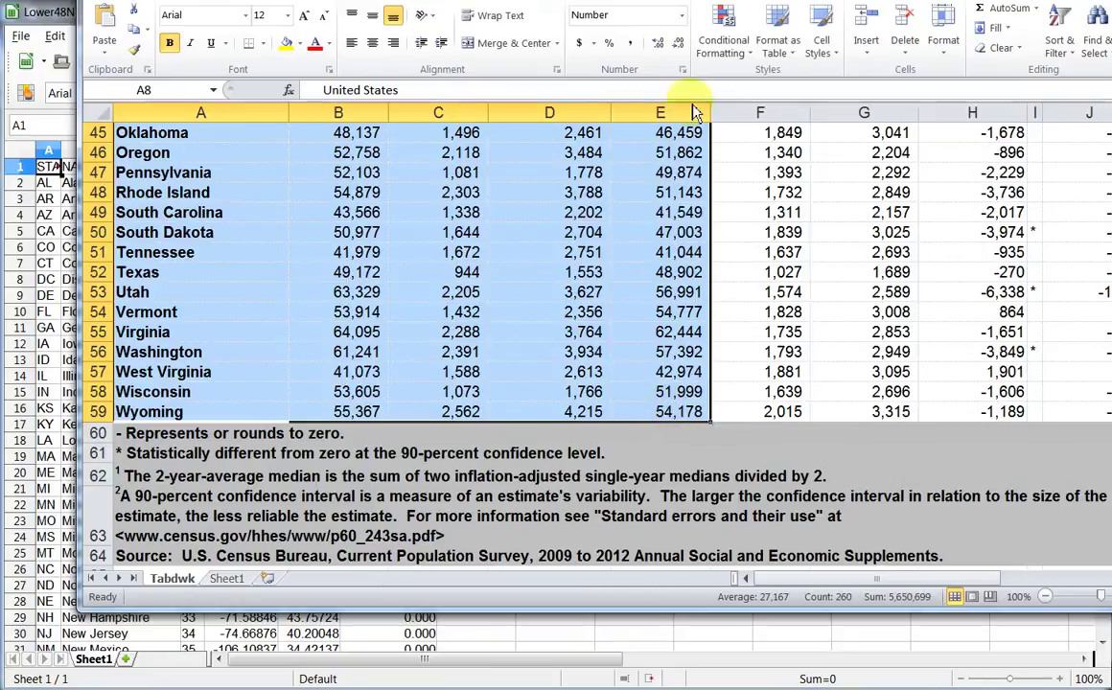
scroll(635, 391, up, 4)
scroll(635, 391, up, 11)
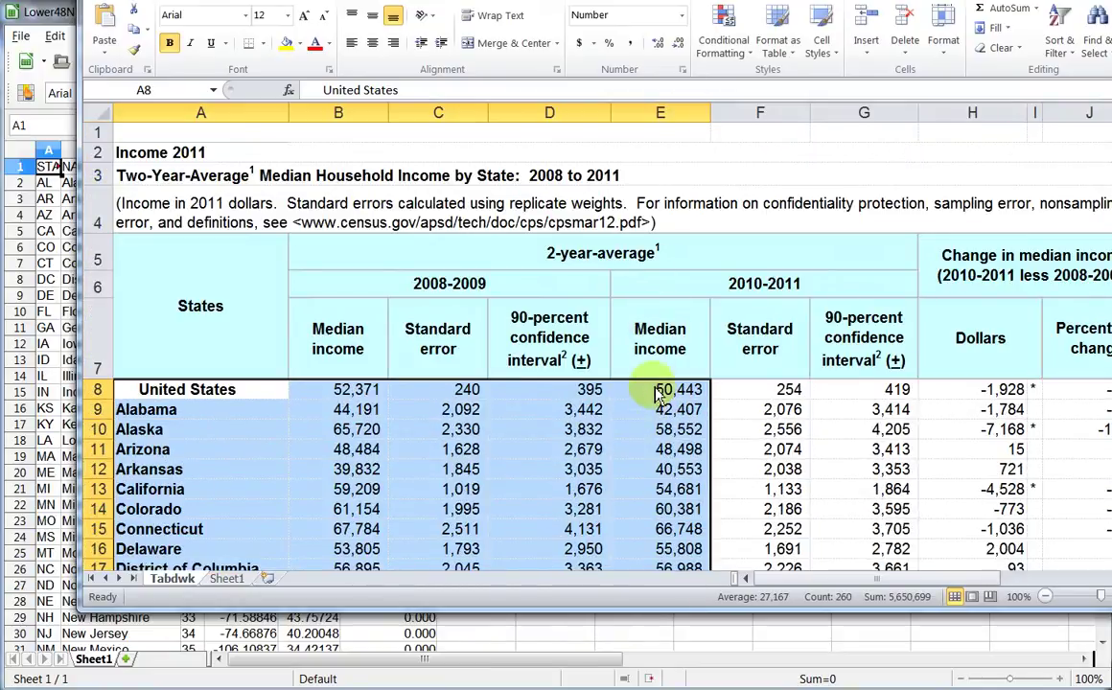
scroll(690, 259, down, 2)
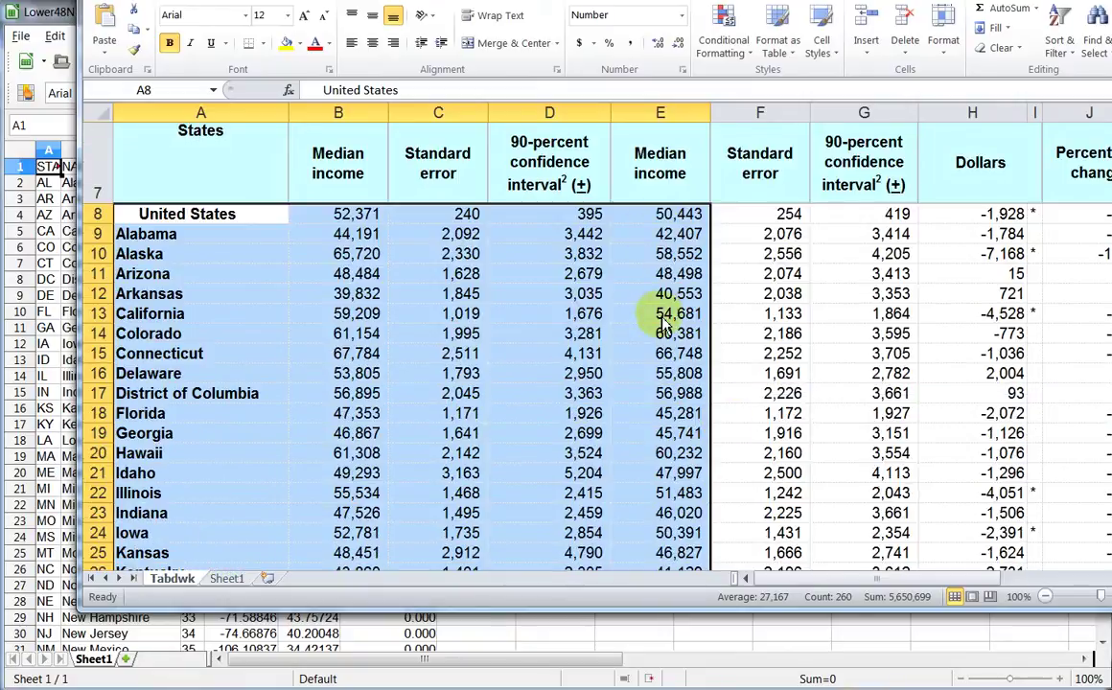
key(ctrl+c)
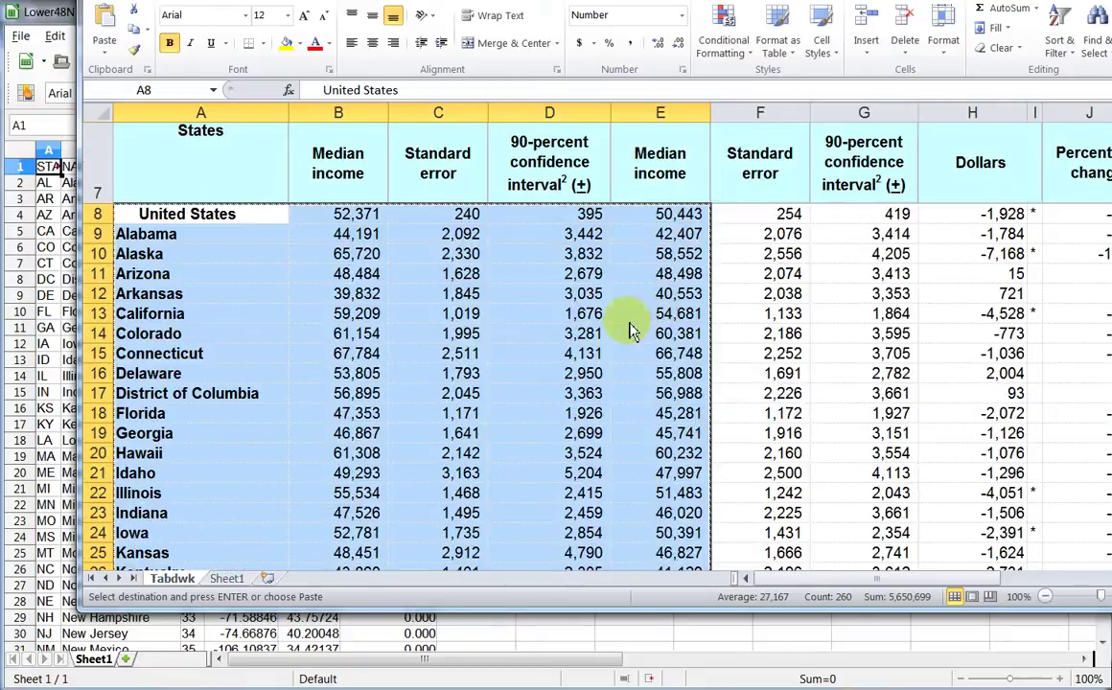
click(229, 578)
click(148, 136)
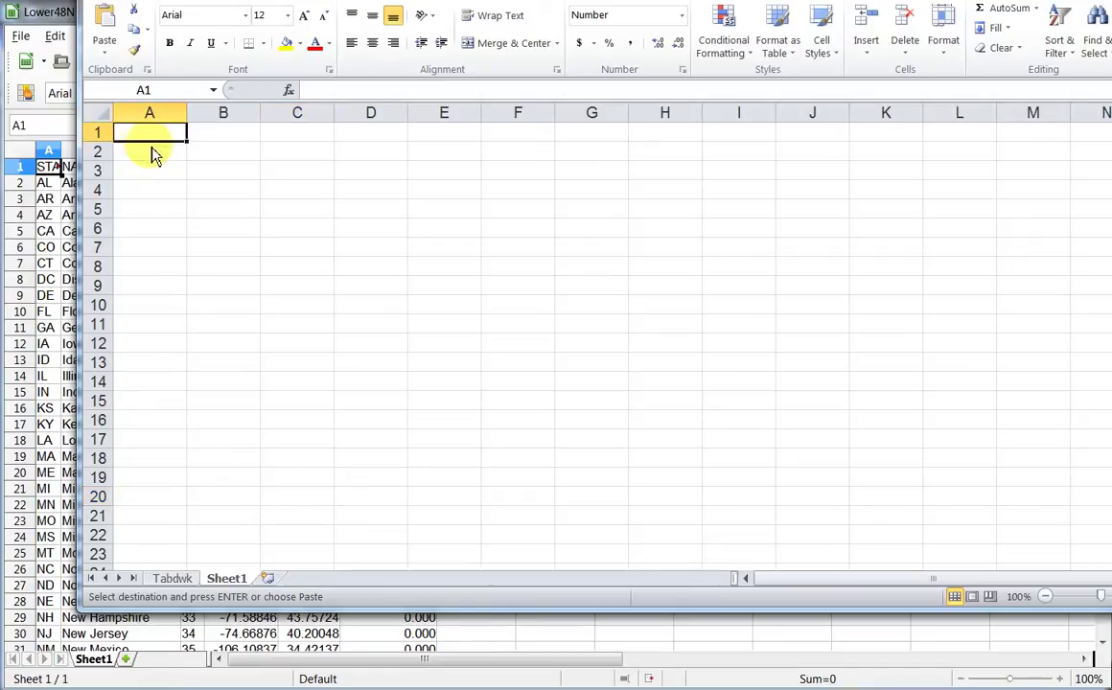
key(ctrl+v)
Delete columns B to D of Sheet1 so that only state names and 2010-2011 median incomes are kept
drag(230, 124, 387, 112)
right_click(247, 122)
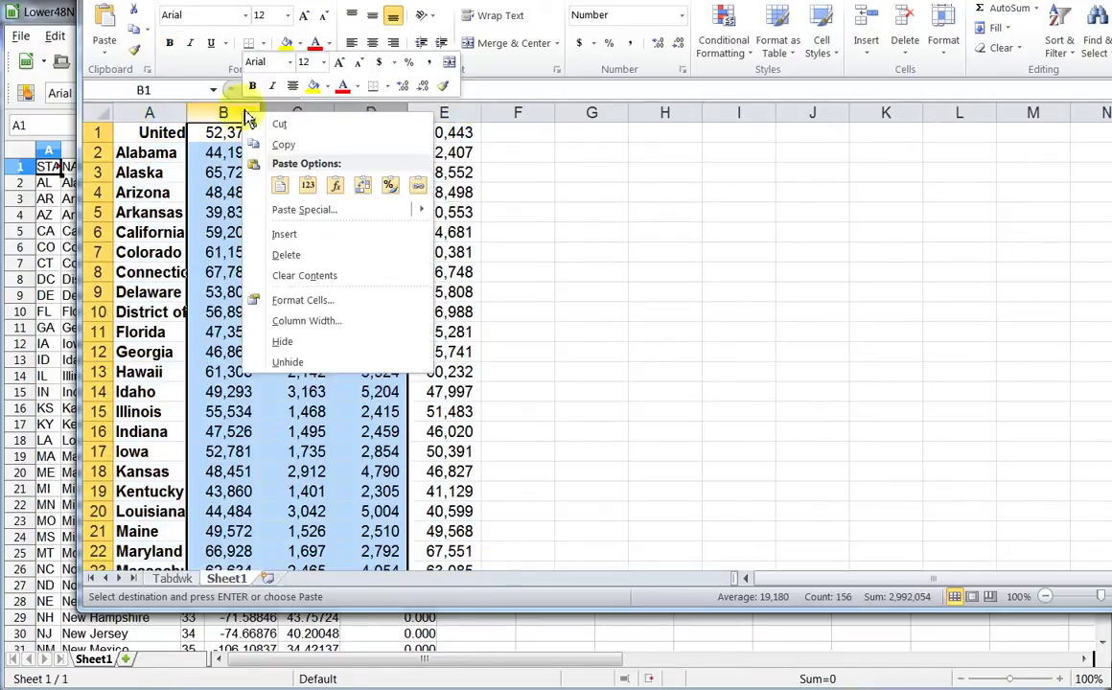
click(286, 254)
click(427, 211)
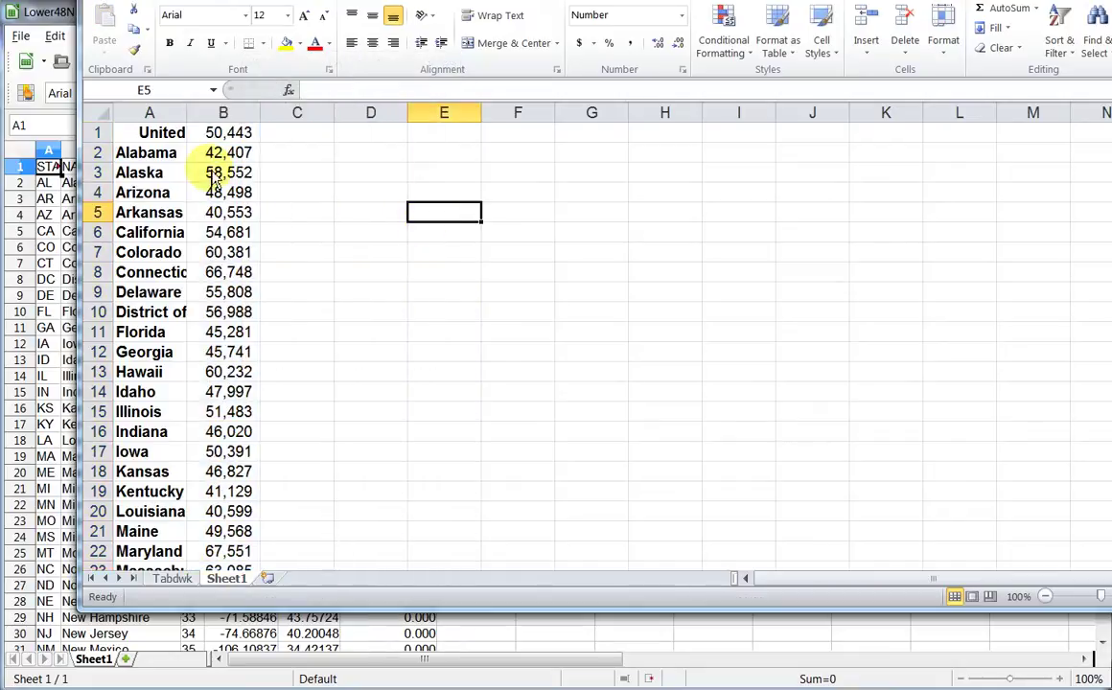
Replace the United States entries in row 1 of Sheet1 with the headers State and MedinC
drag(144, 130, 227, 130)
key(Delete)
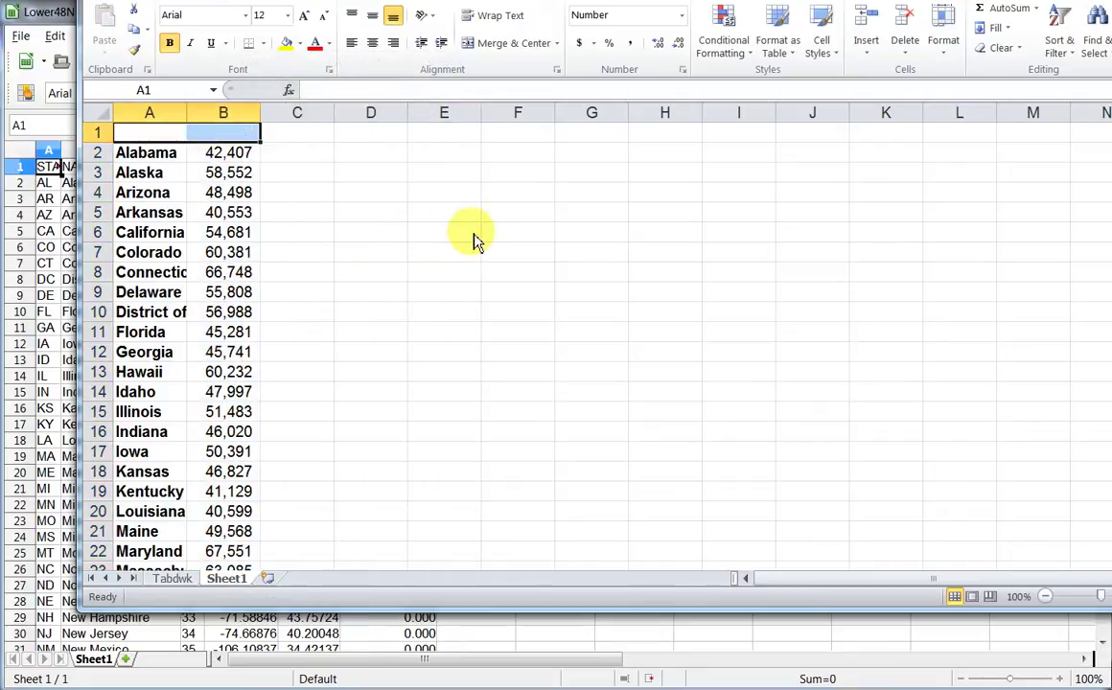
click(142, 136)
text(State)
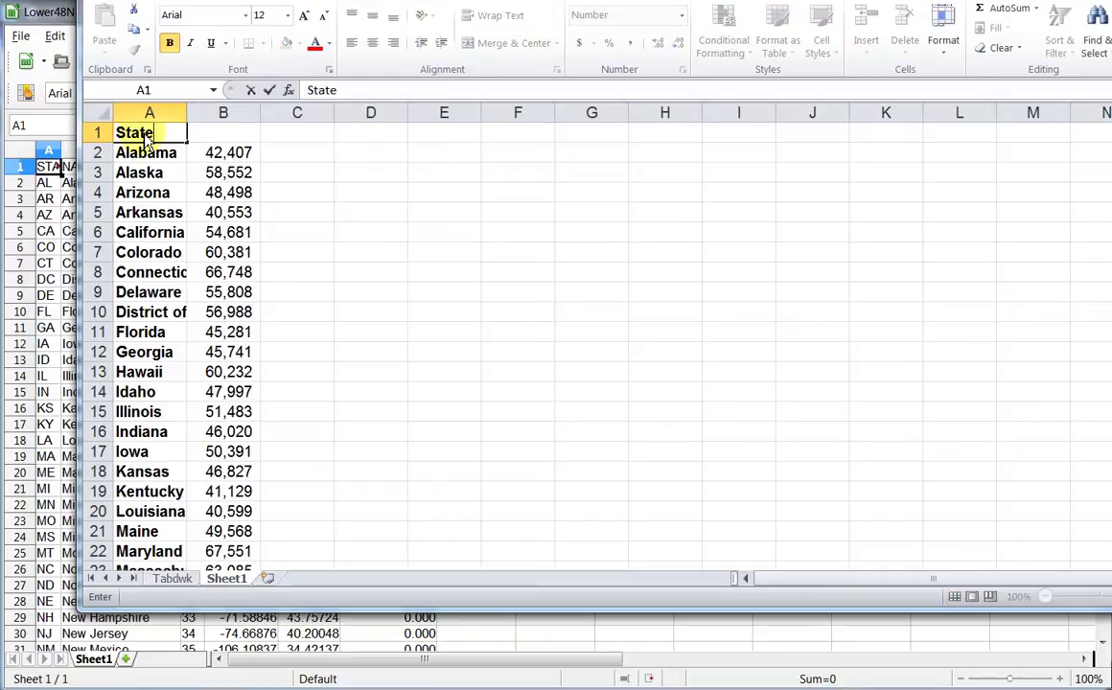
key(Tab)
text(Medin)
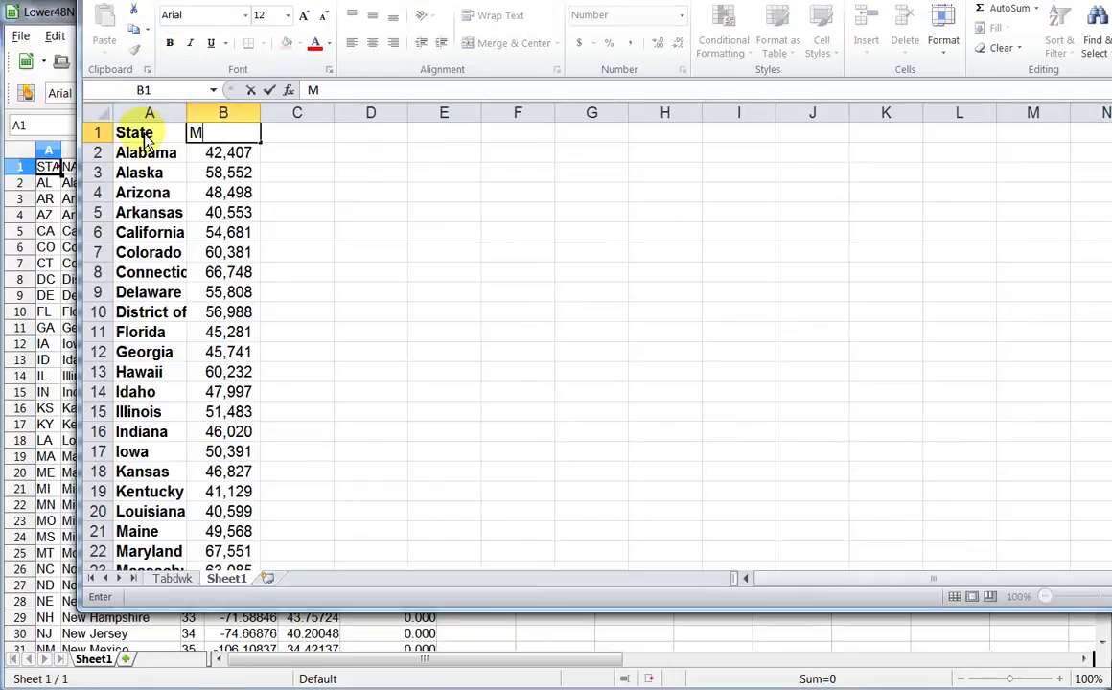
key(Return)
key(Up)
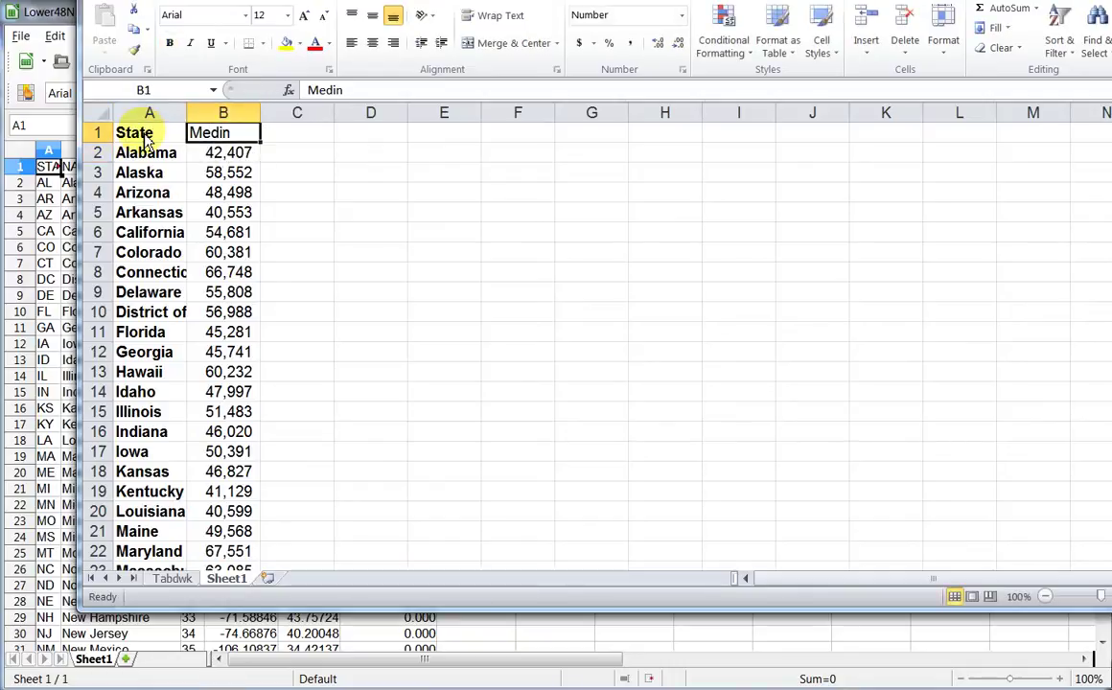
text(N)
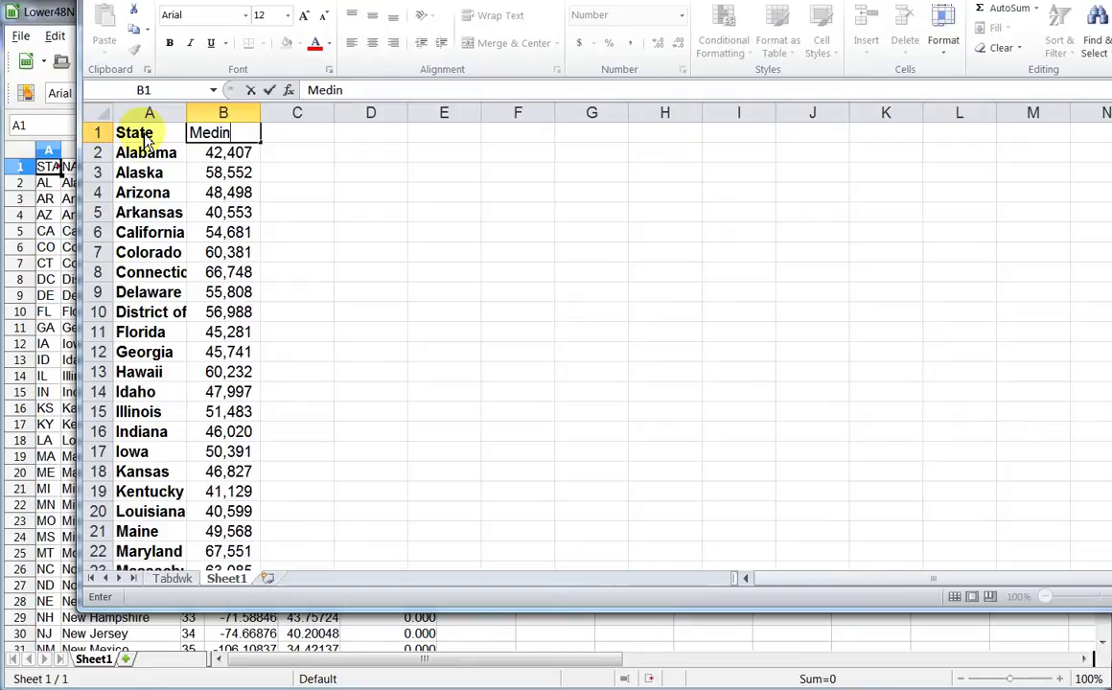
key(Return)
Copy A1:B52 of Sheet1 into Lower48NEW.dbf in LibreOffice Calc starting at cell G1, and widen the LAT and MedInc columns
drag(139, 134, 231, 534)
key(ctrl+c)
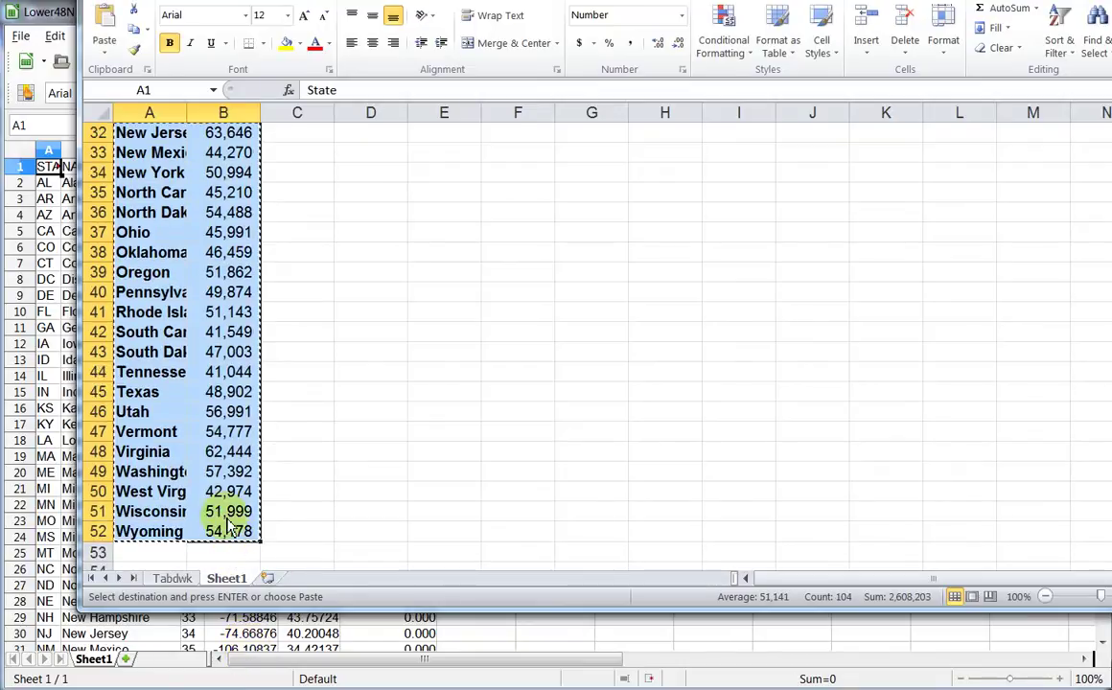
drag(345, 5, 1102, 19)
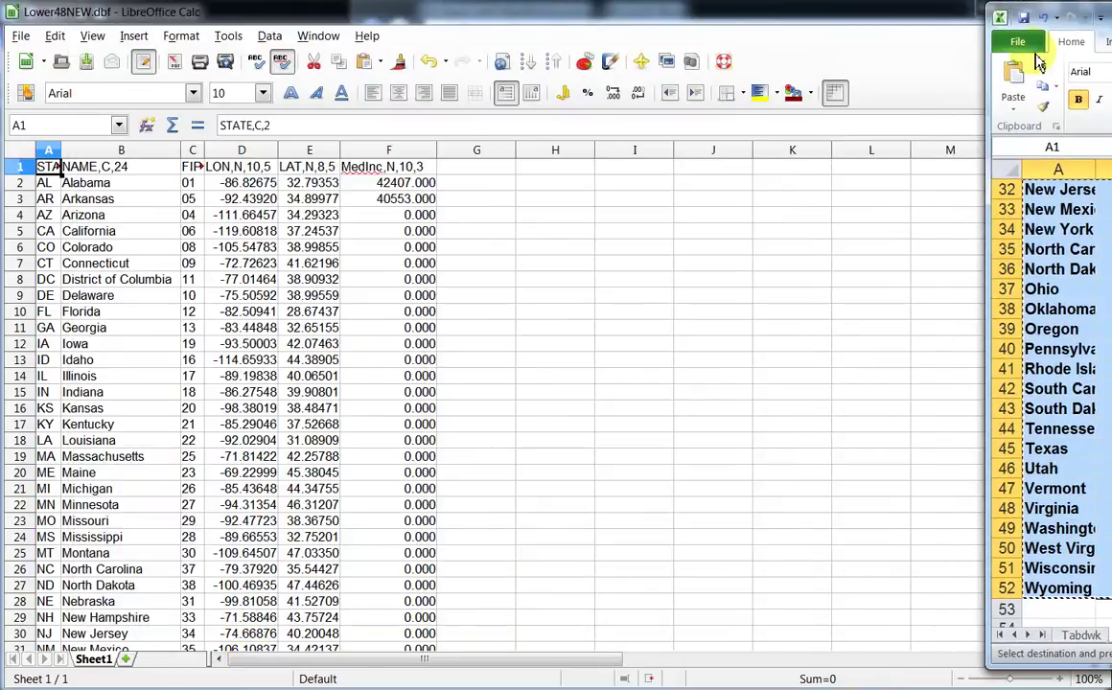
click(480, 173)
key(ctrl+v)
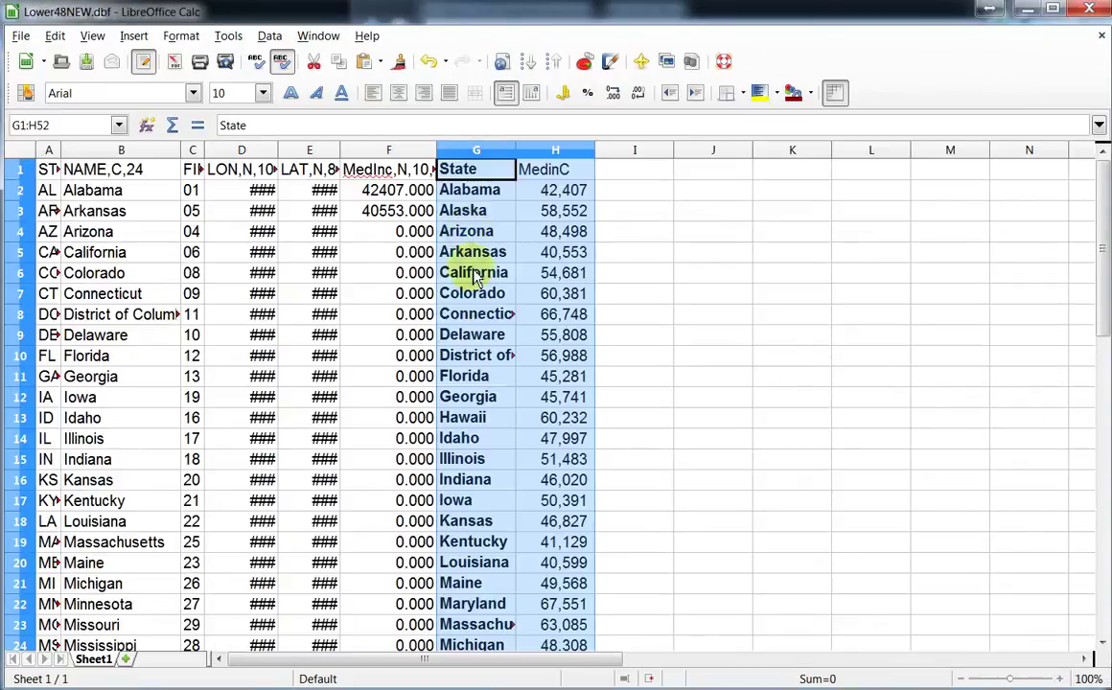
click(675, 228)
drag(340, 153, 376, 153)
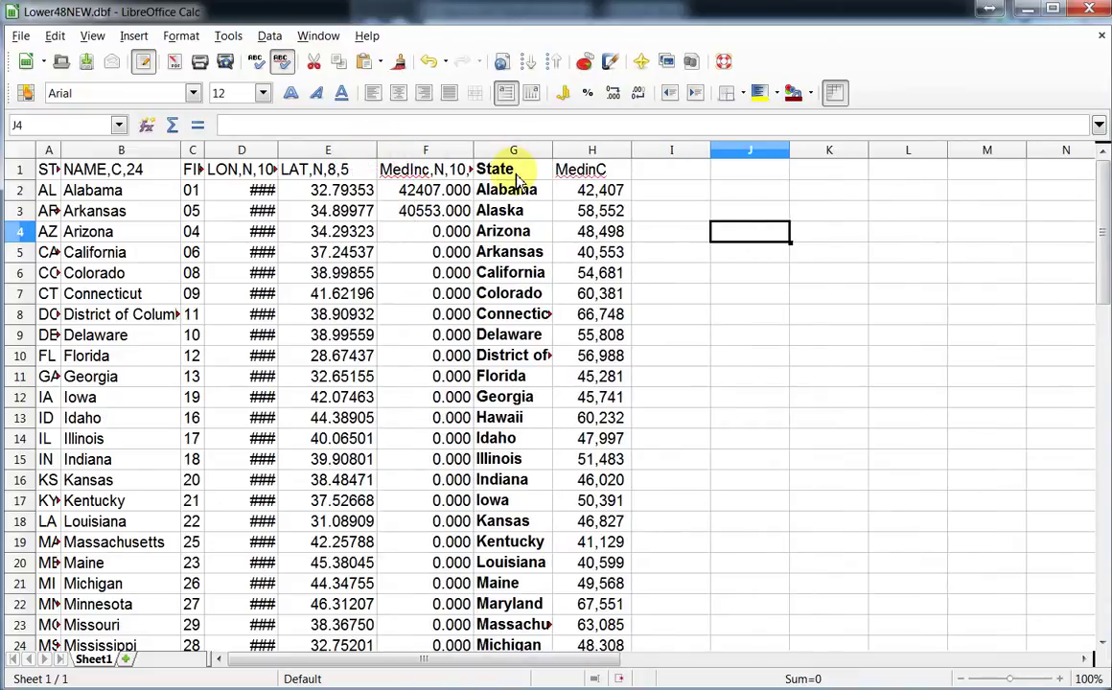
drag(472, 151, 494, 150)
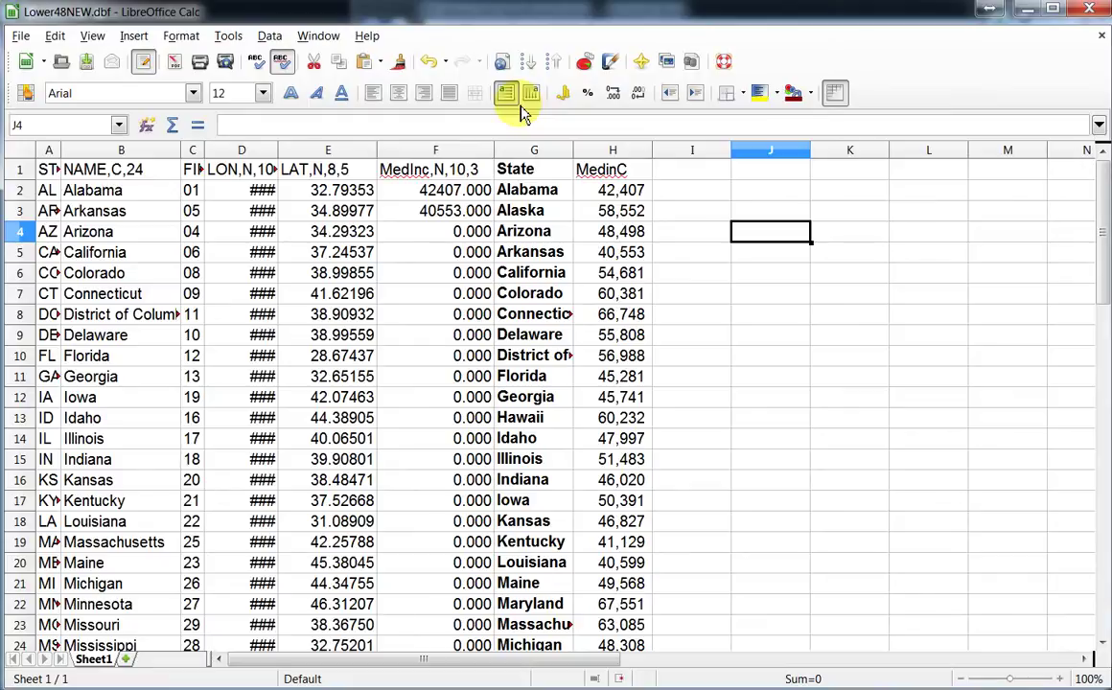
Examine the DBF's original columns and the order of its state rows against the pasted State and MedinC columns
click(48, 152)
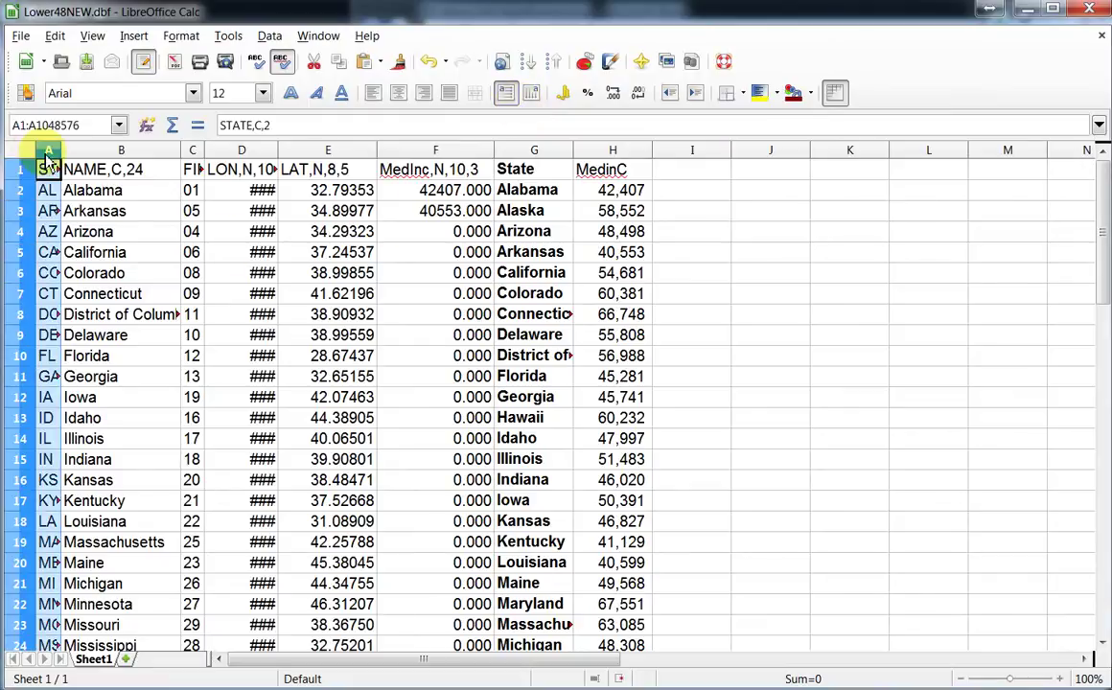
click(192, 150)
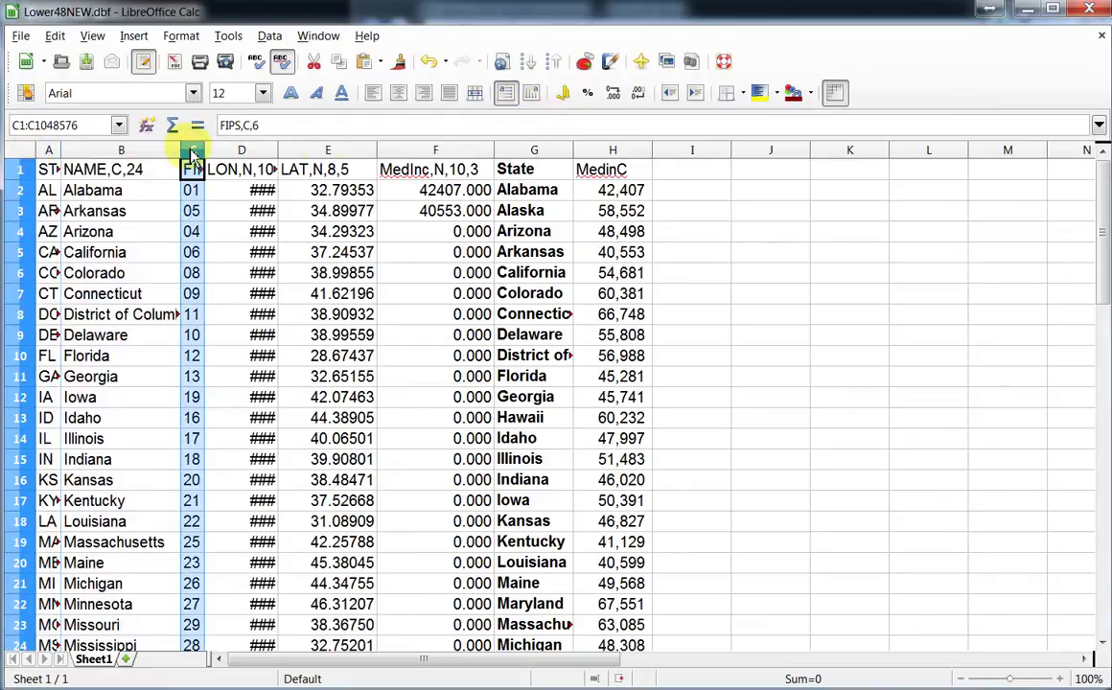
click(439, 153)
click(410, 235)
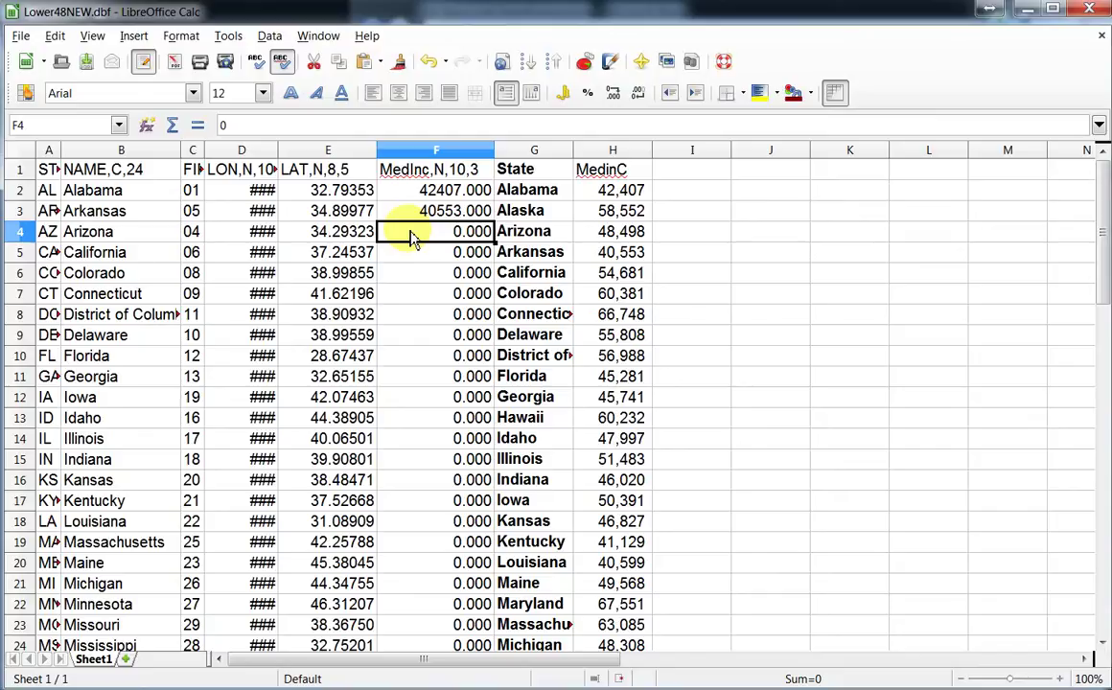
click(105, 190)
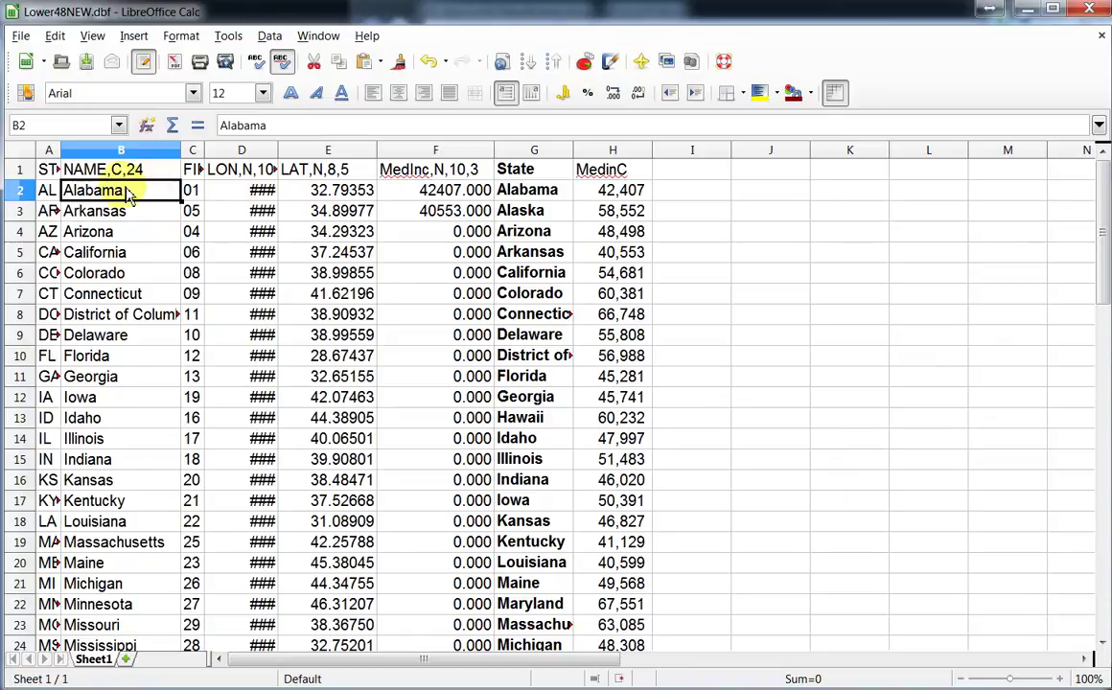
drag(123, 209, 130, 436)
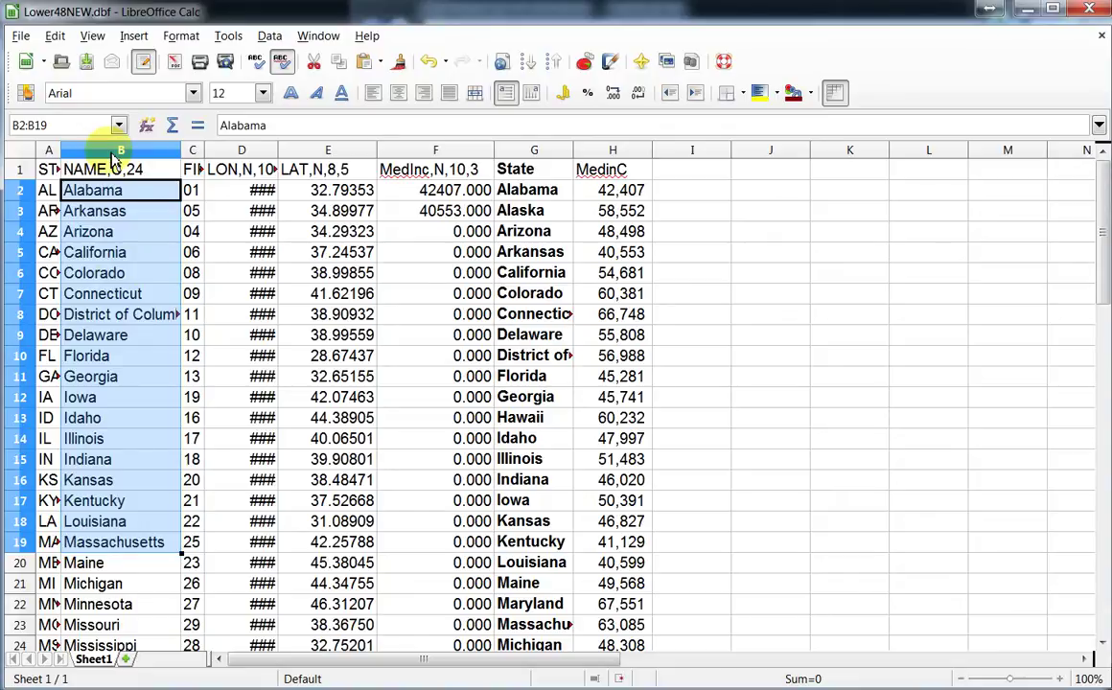
click(91, 236)
drag(90, 239, 459, 240)
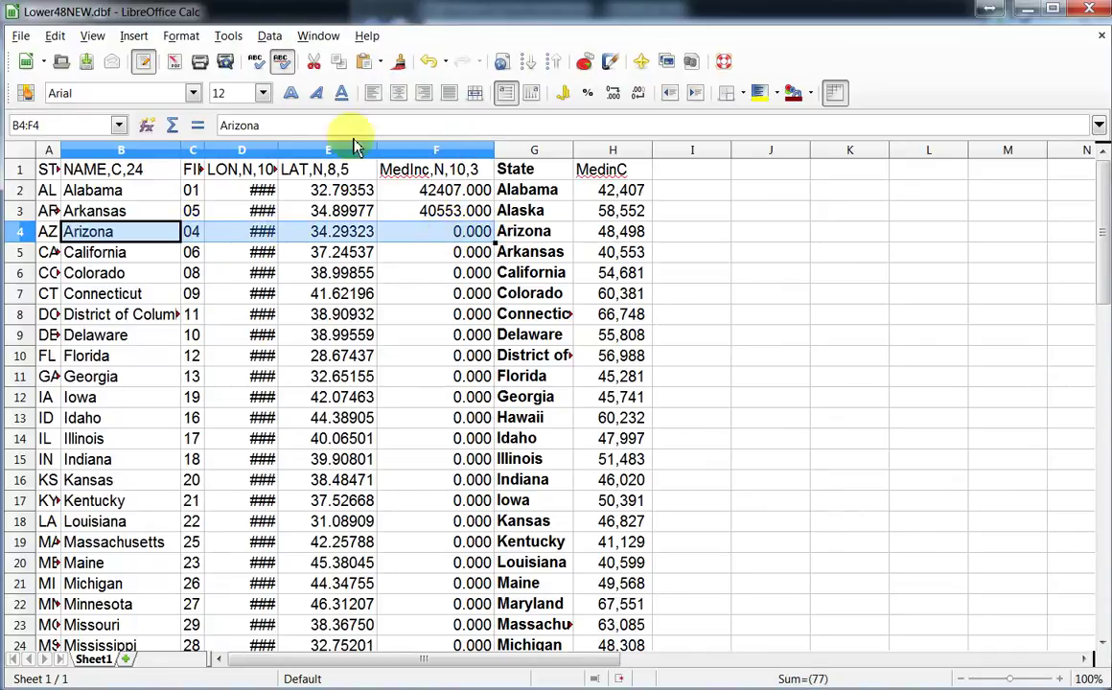
click(134, 213)
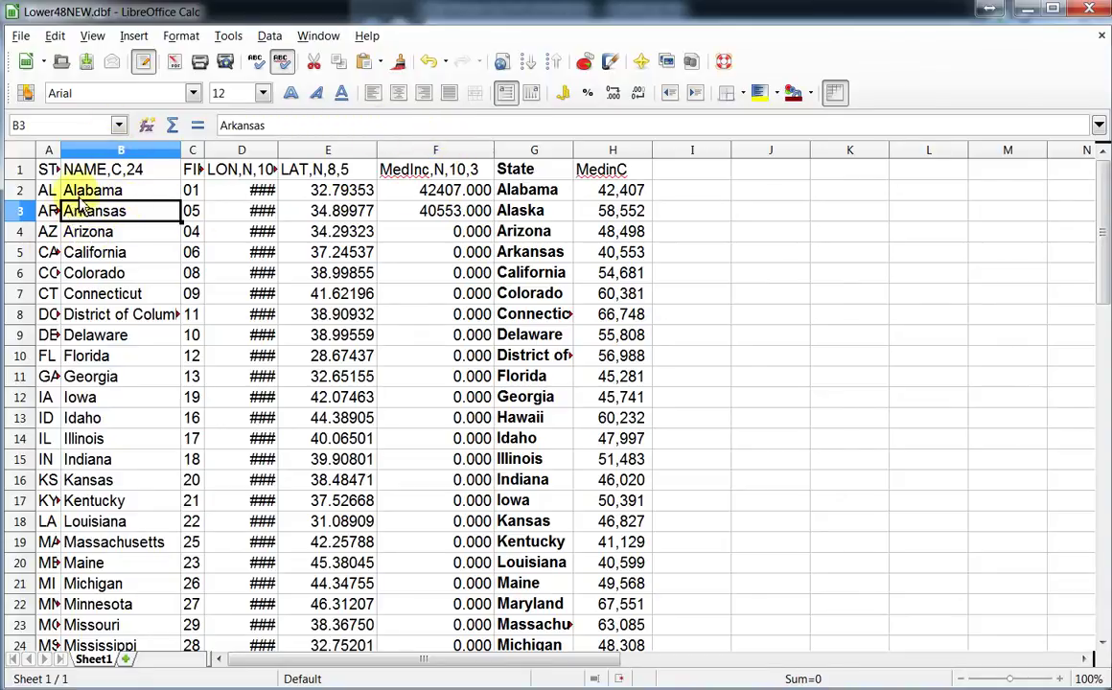
click(46, 189)
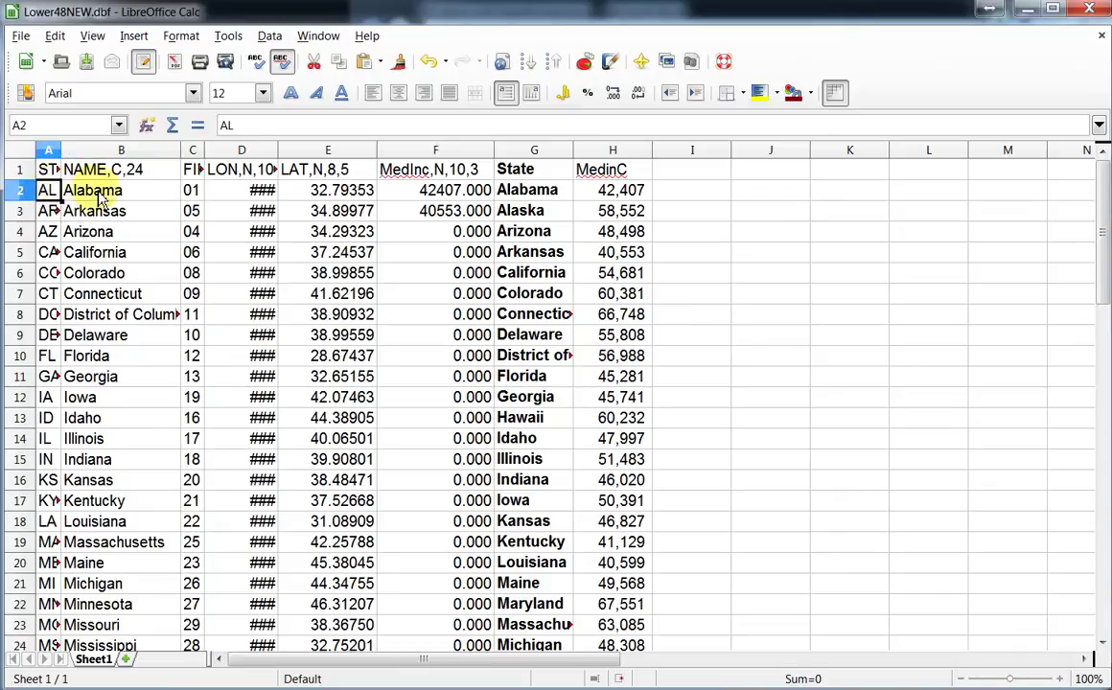
click(100, 197)
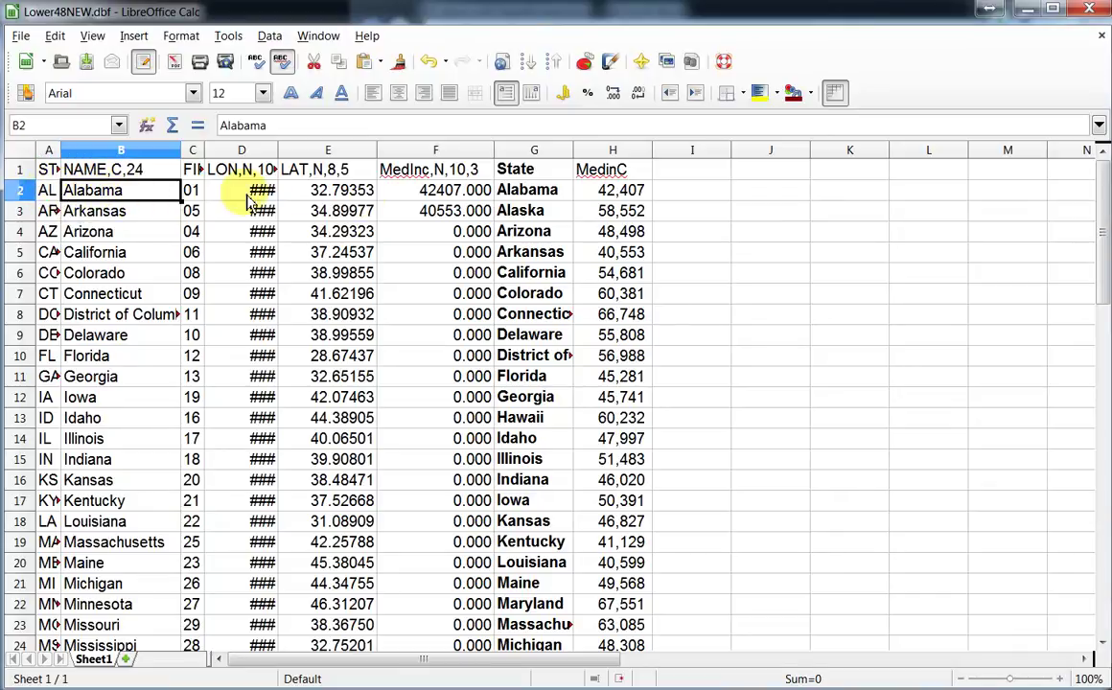
click(317, 186)
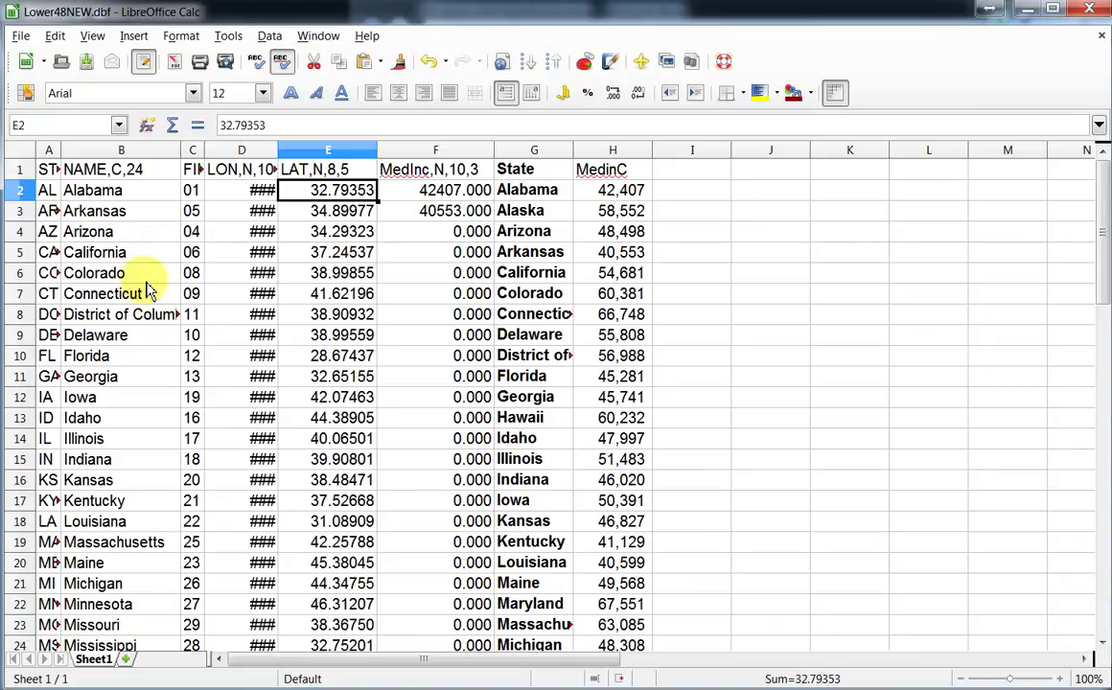
click(417, 253)
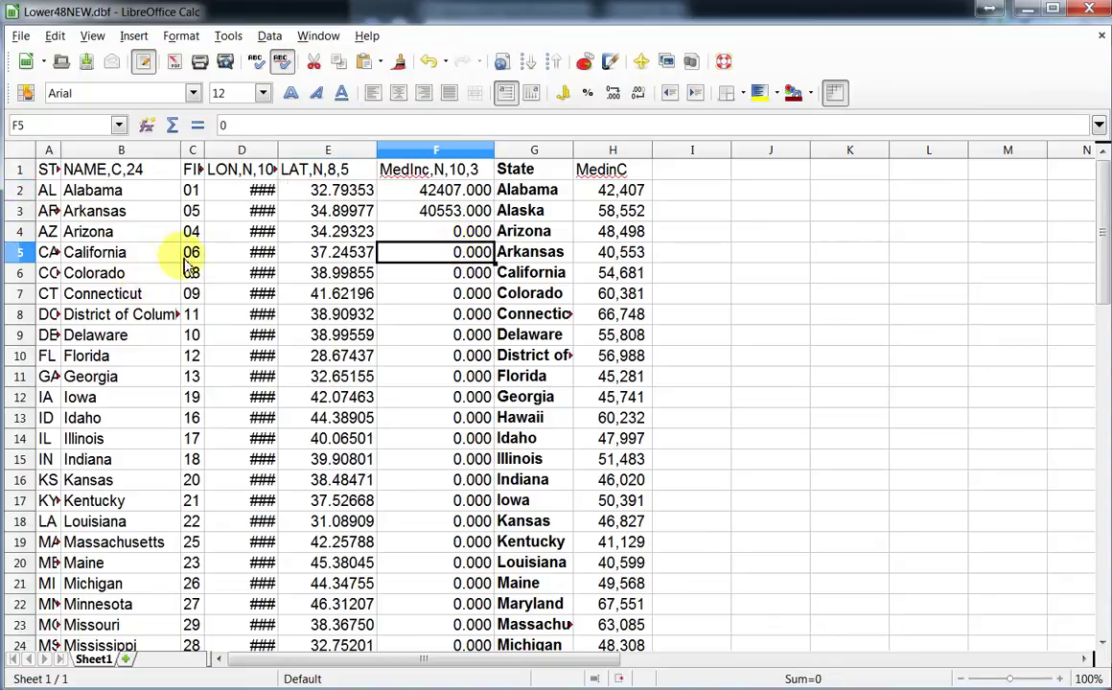
Compare the DBF's NAME column and typed field headers in row 1 with the pasted State and MedinC columns
click(136, 251)
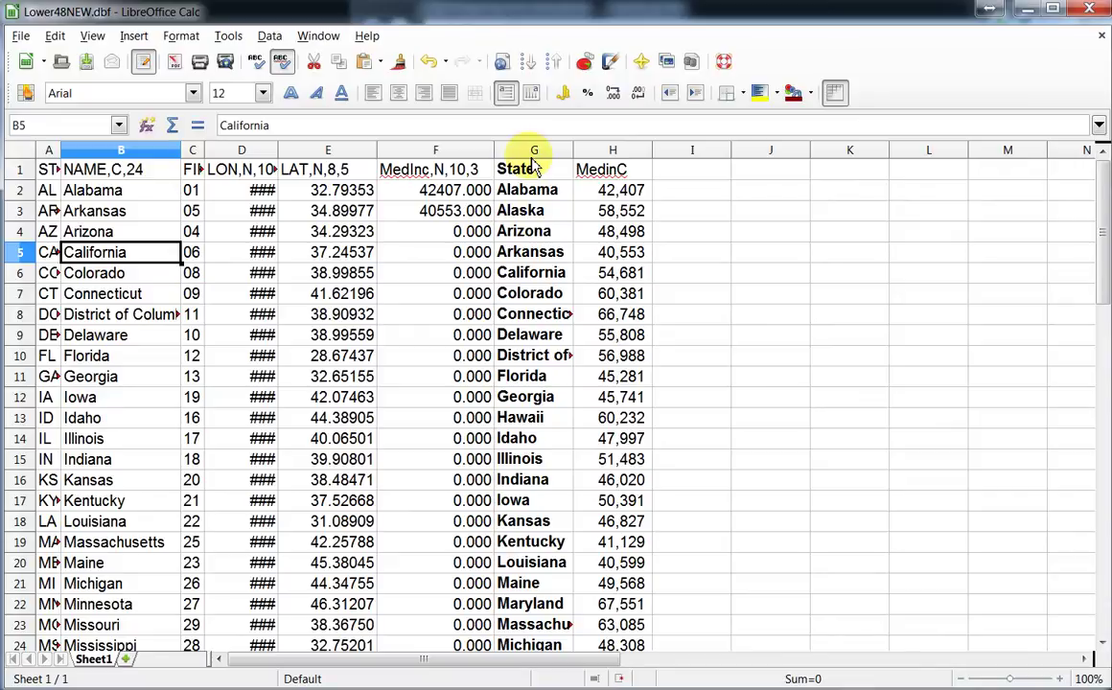
click(519, 191)
click(582, 188)
drag(498, 187, 576, 192)
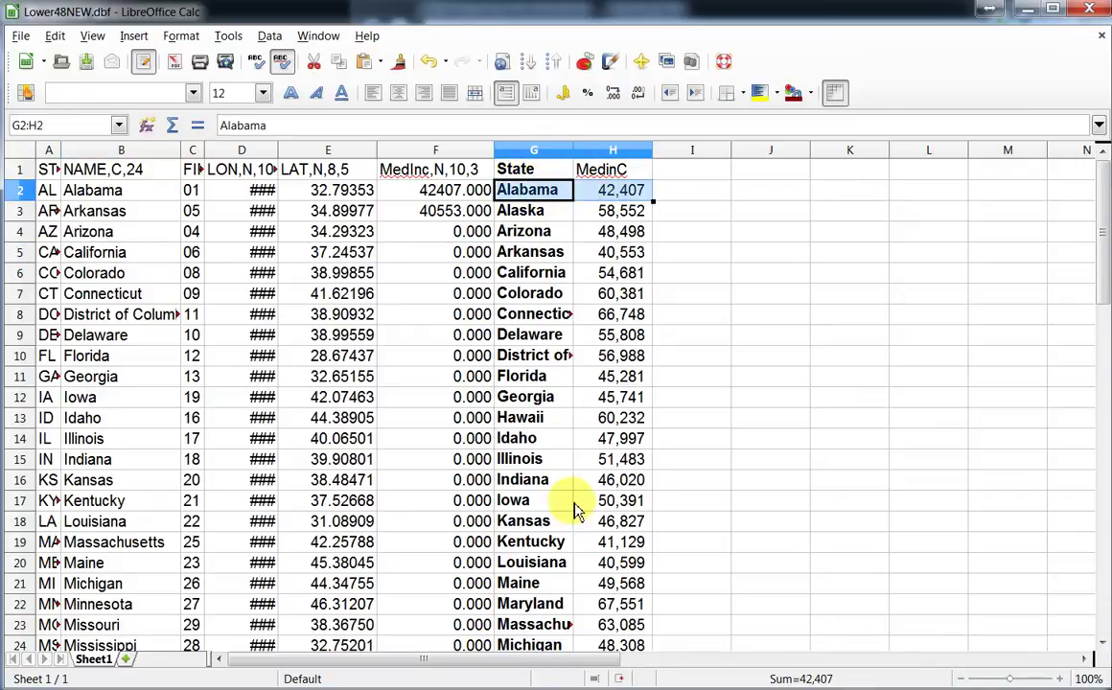
click(522, 151)
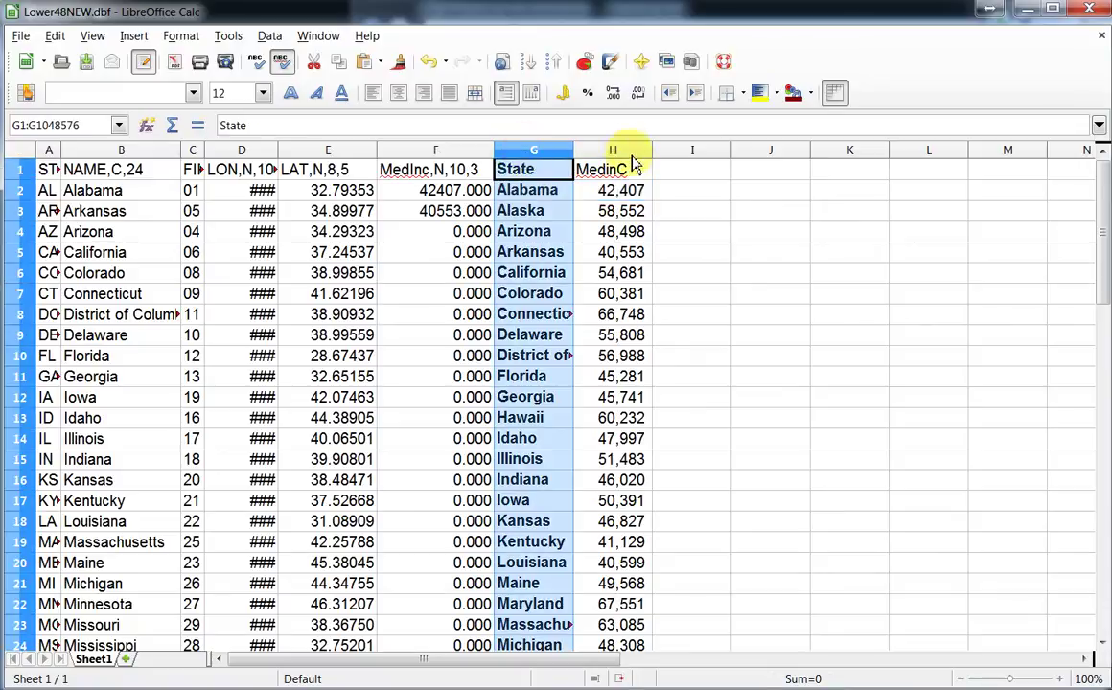
click(627, 153)
drag(524, 153, 937, 154)
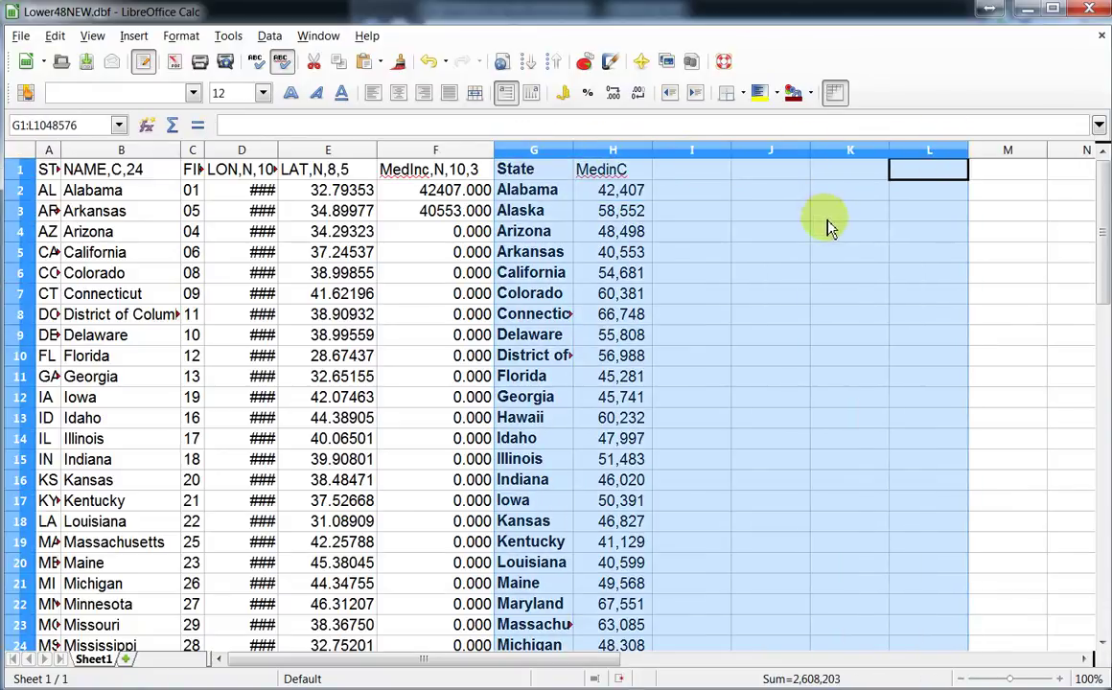
click(402, 178)
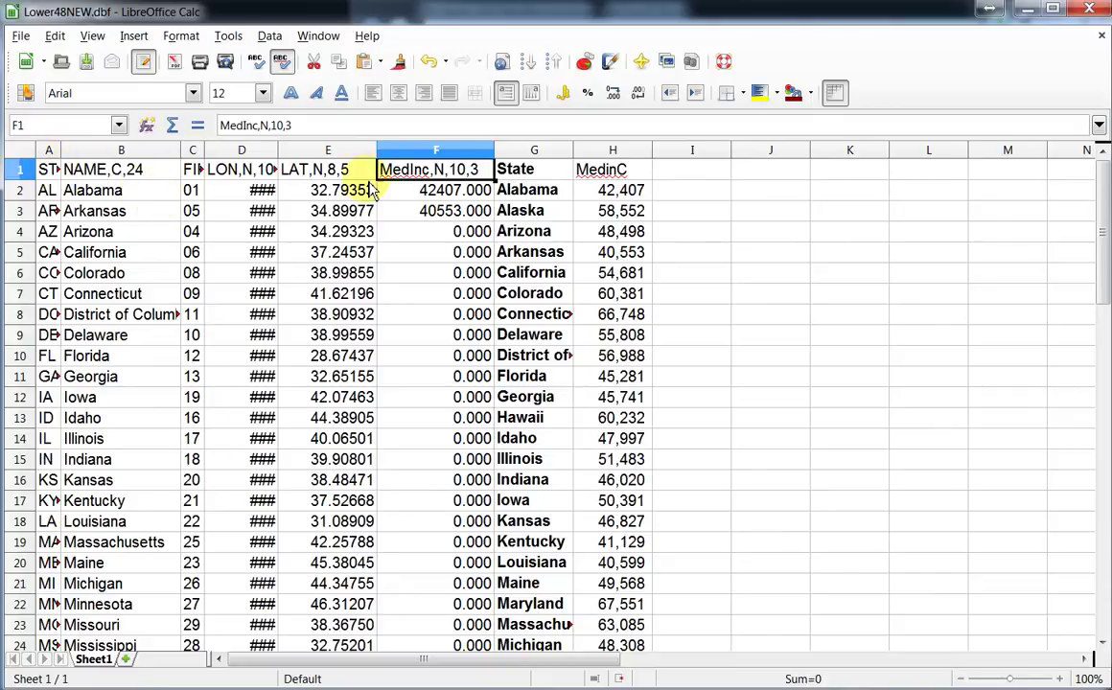
drag(84, 173, 468, 172)
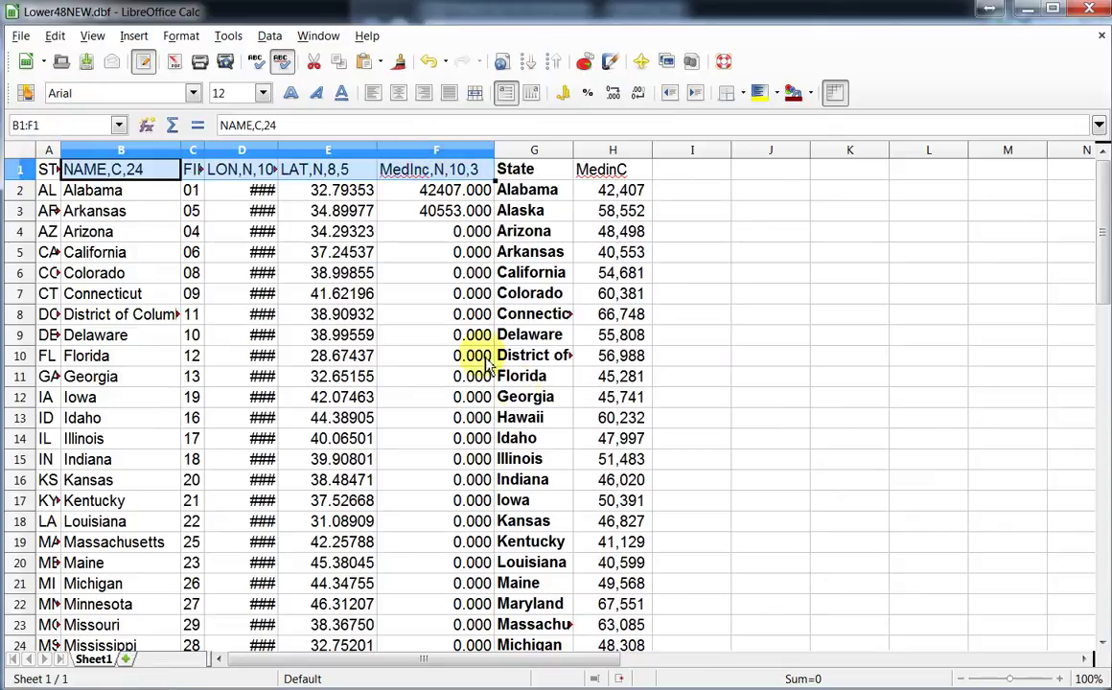
click(861, 276)
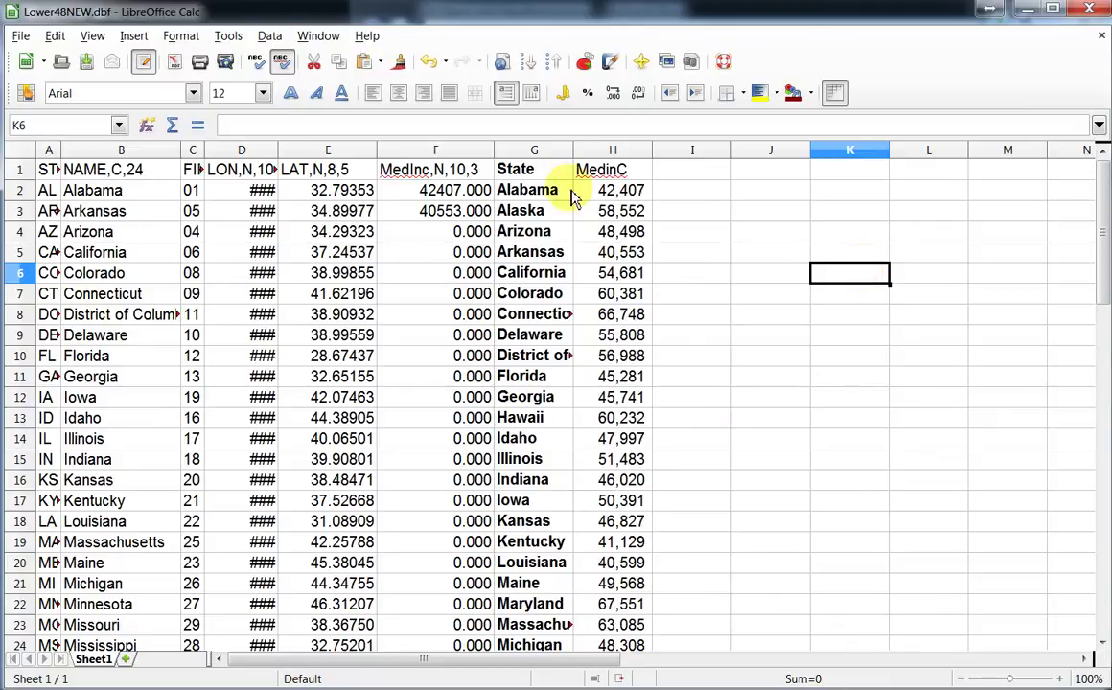
Clear the Hawaii and Alaska entries from the State and MedinC columns, cells G13:H13 and G3:H3
click(519, 209)
click(531, 383)
drag(524, 418, 634, 431)
key(Delete)
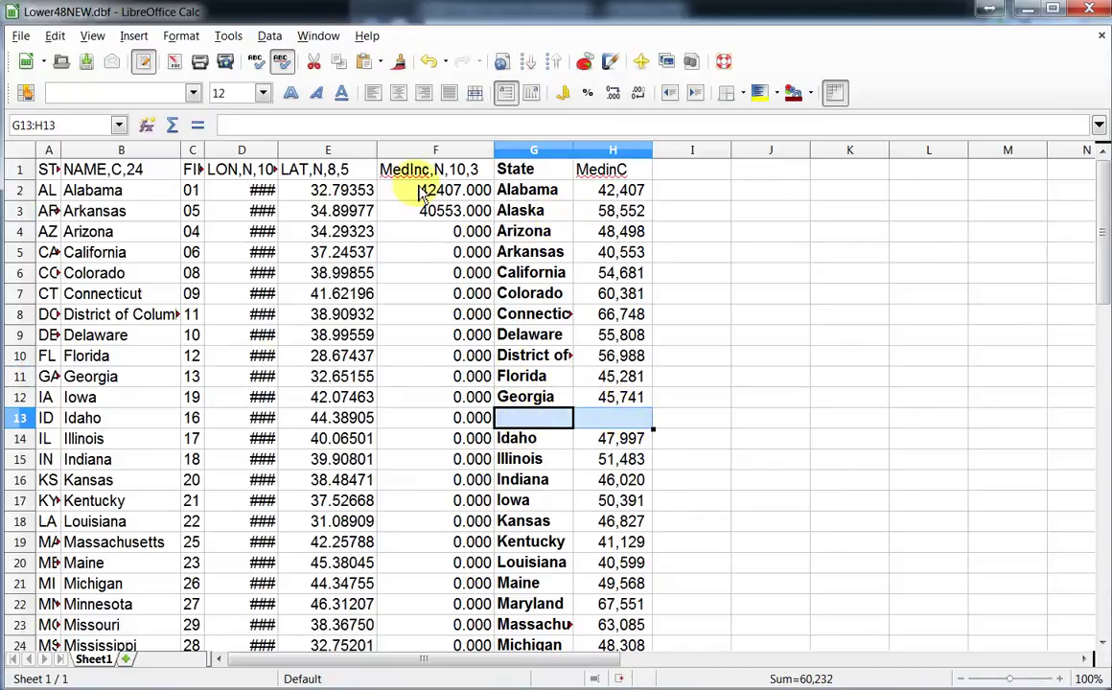
drag(519, 216, 585, 221)
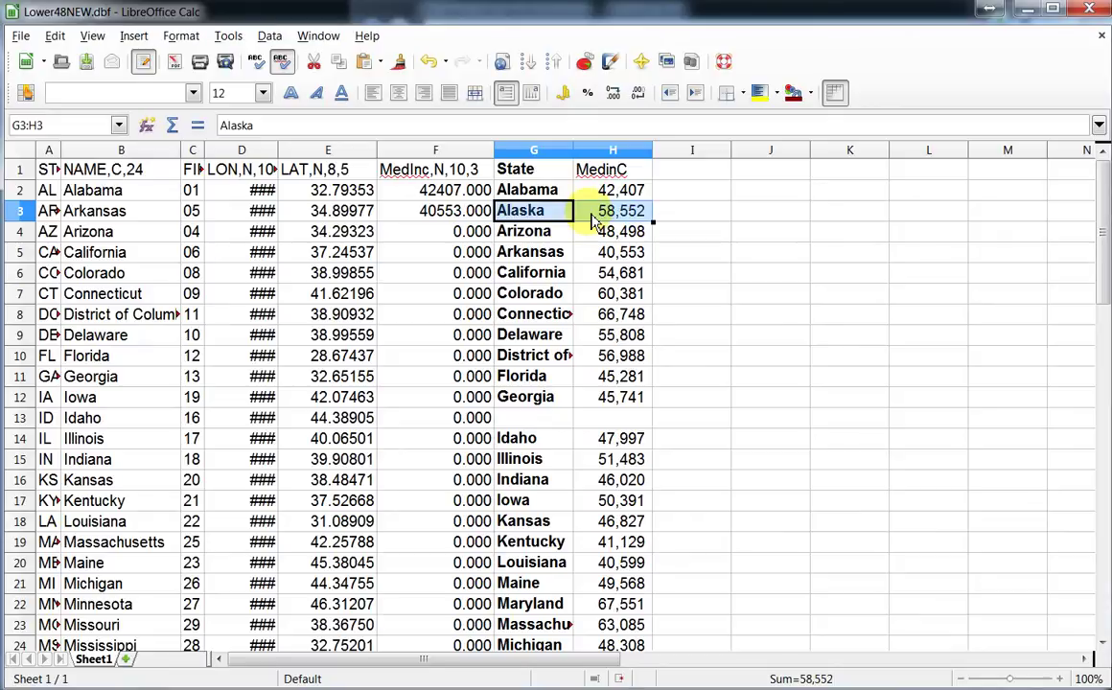
key(Delete)
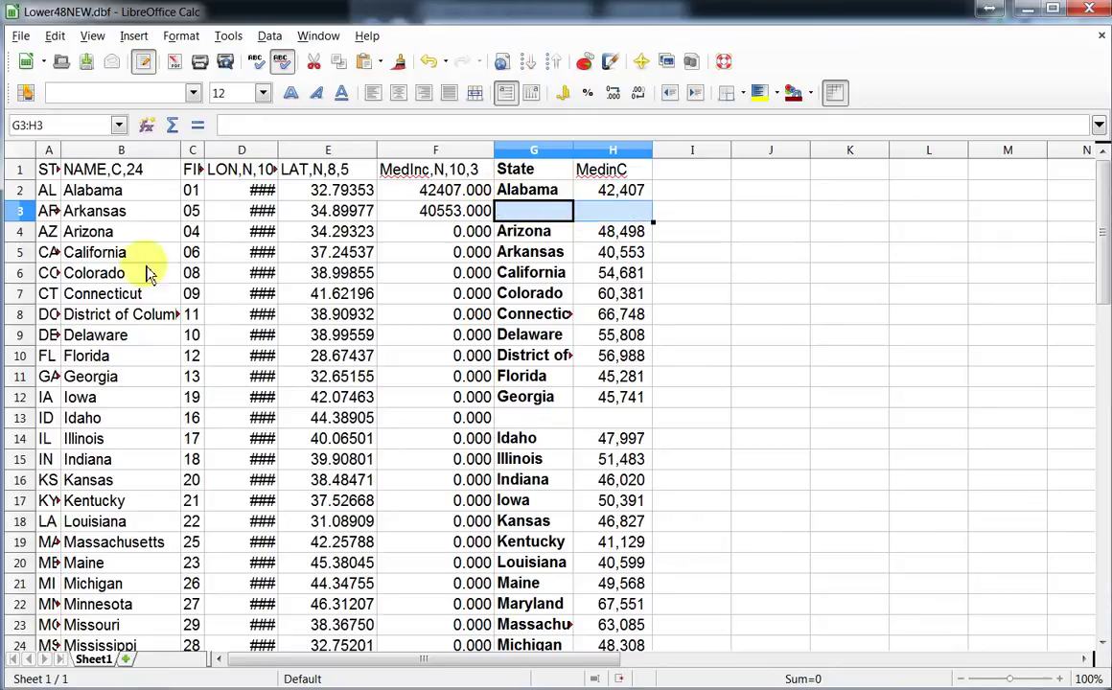
Examine the order of the state names in the NAME column, especially the out-of-sequence rows after Wyoming
drag(86, 189, 109, 438)
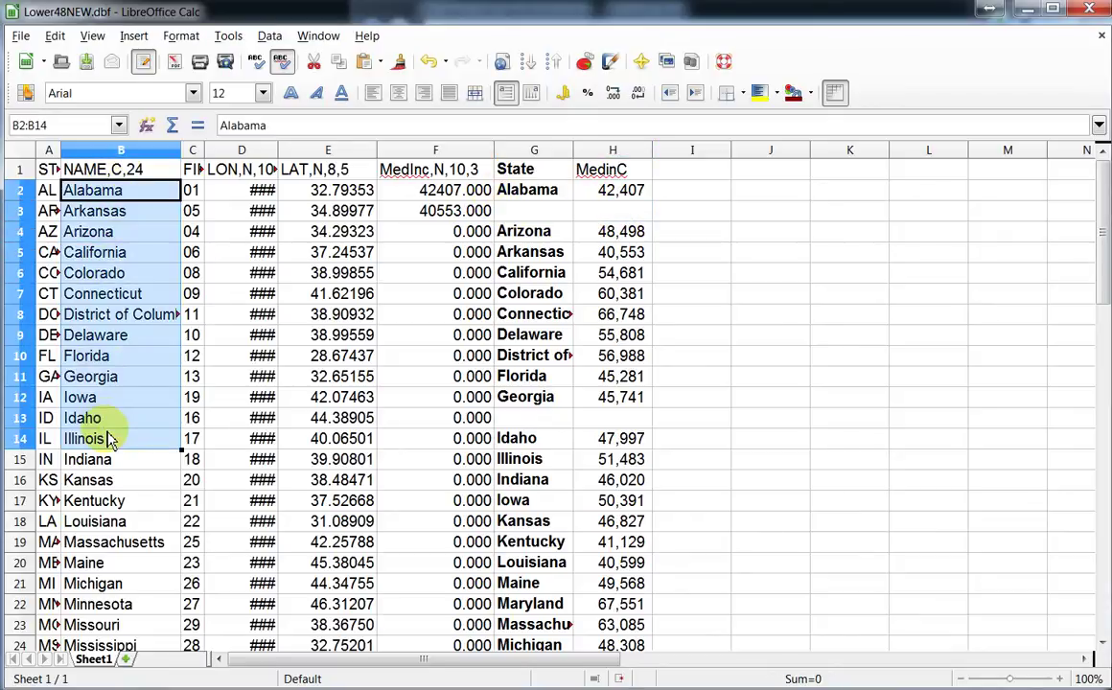
scroll(134, 386, down, 2)
scroll(134, 386, down, 8)
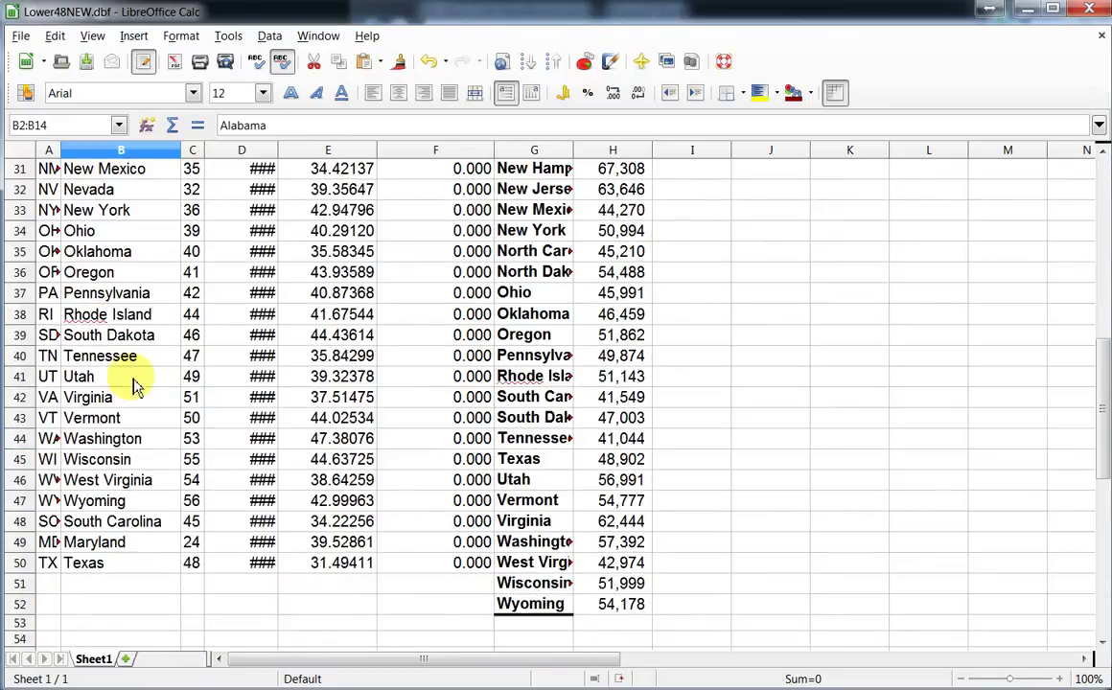
scroll(138, 446, up, 10)
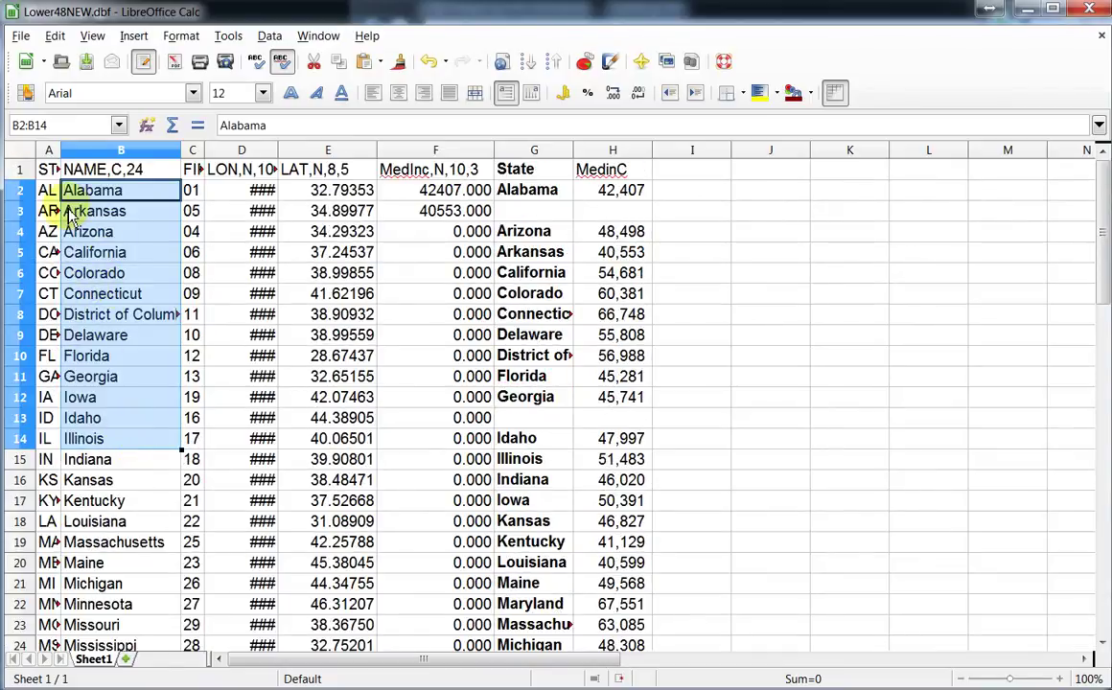
scroll(117, 366, down, 14)
scroll(118, 367, up, 3)
scroll(122, 384, down, 1)
click(94, 418)
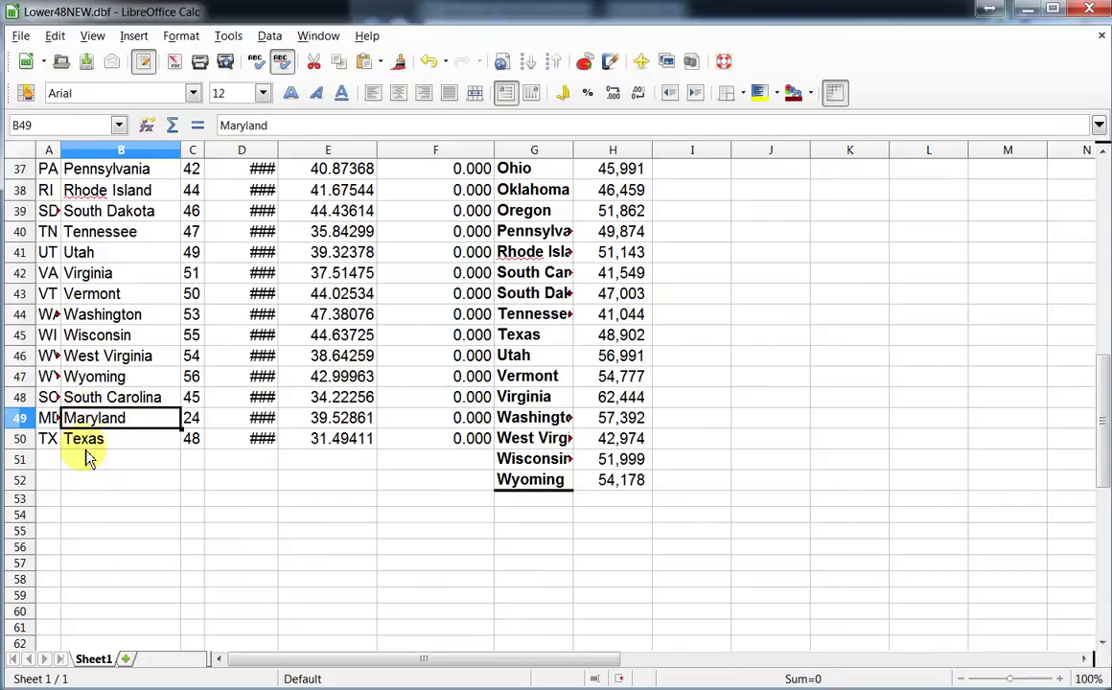
click(91, 439)
click(92, 395)
drag(91, 437, 92, 395)
click(88, 376)
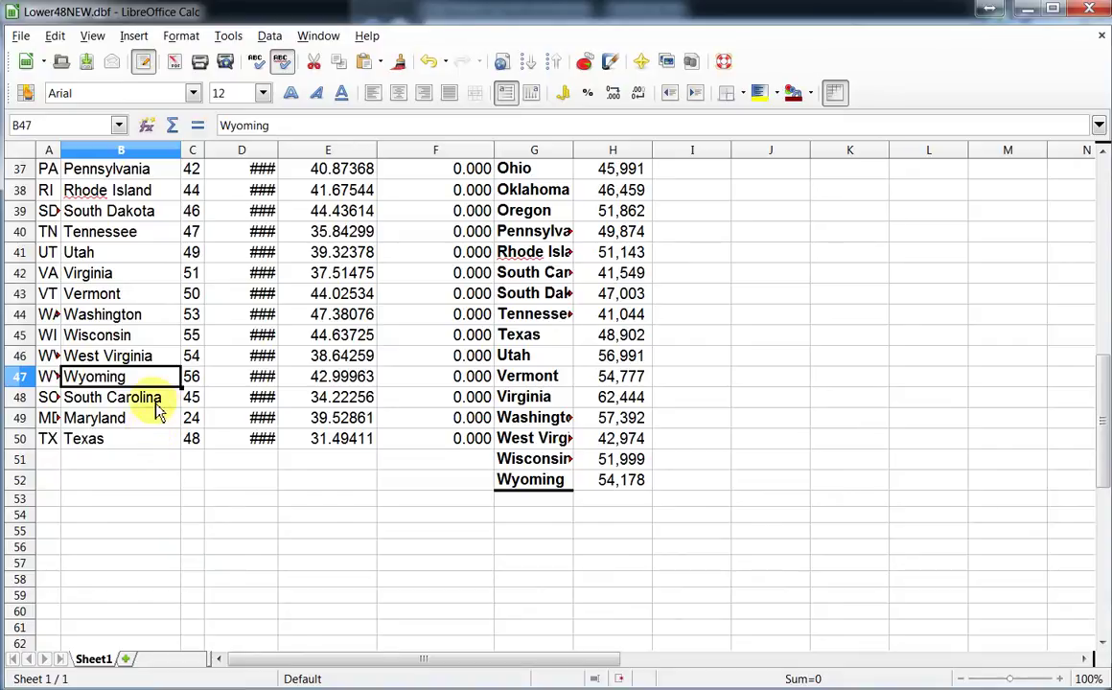
scroll(149, 374, up, 12)
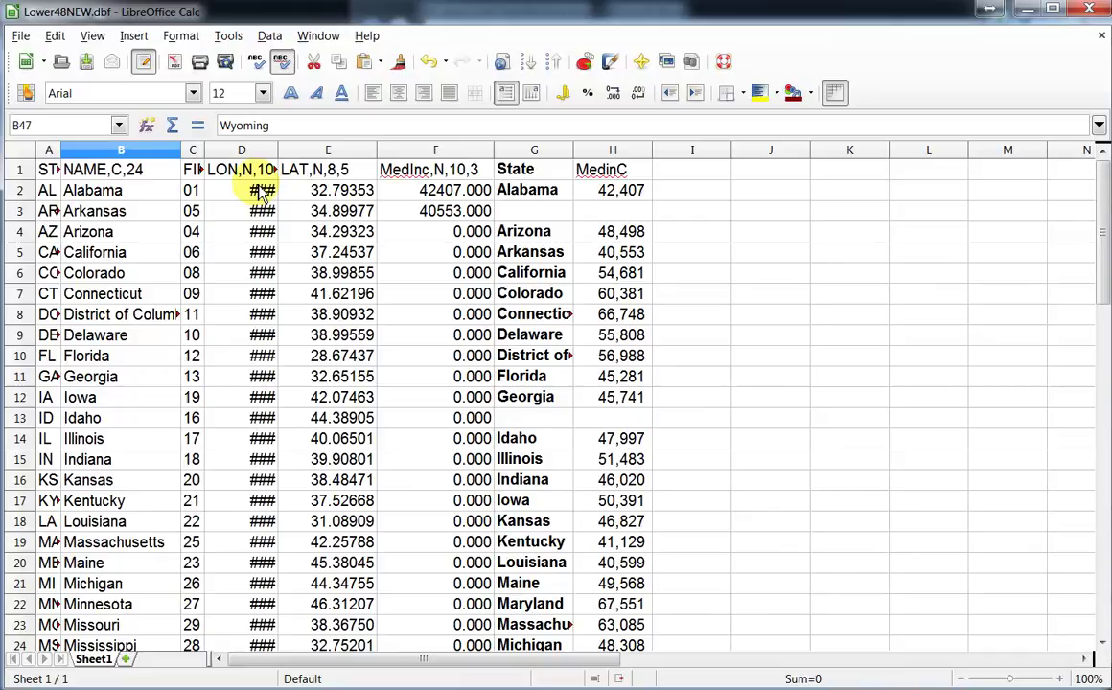
Format the MedinC values in H2:H52 as numbers without a thousands separator
click(634, 210)
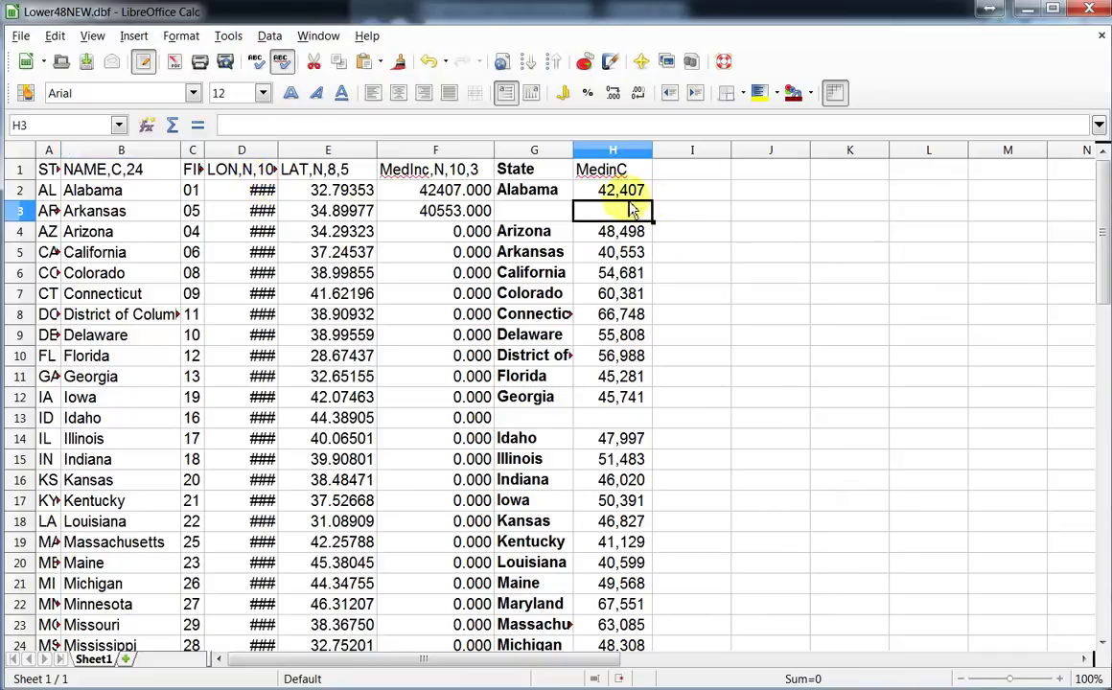
click(607, 196)
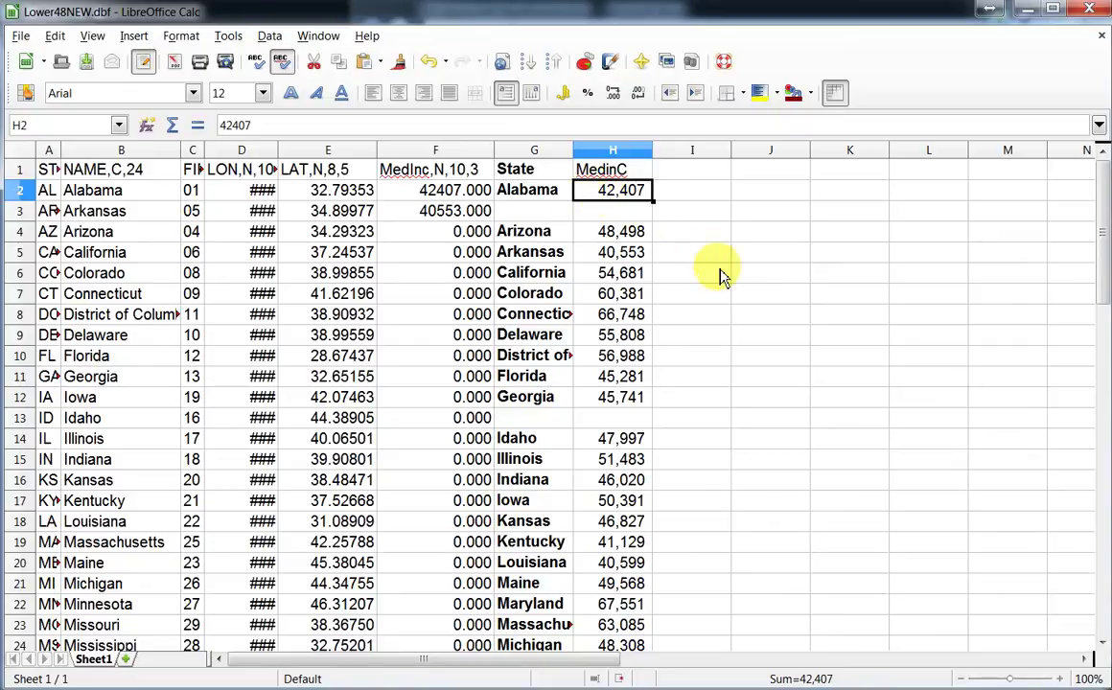
drag(588, 194, 622, 303)
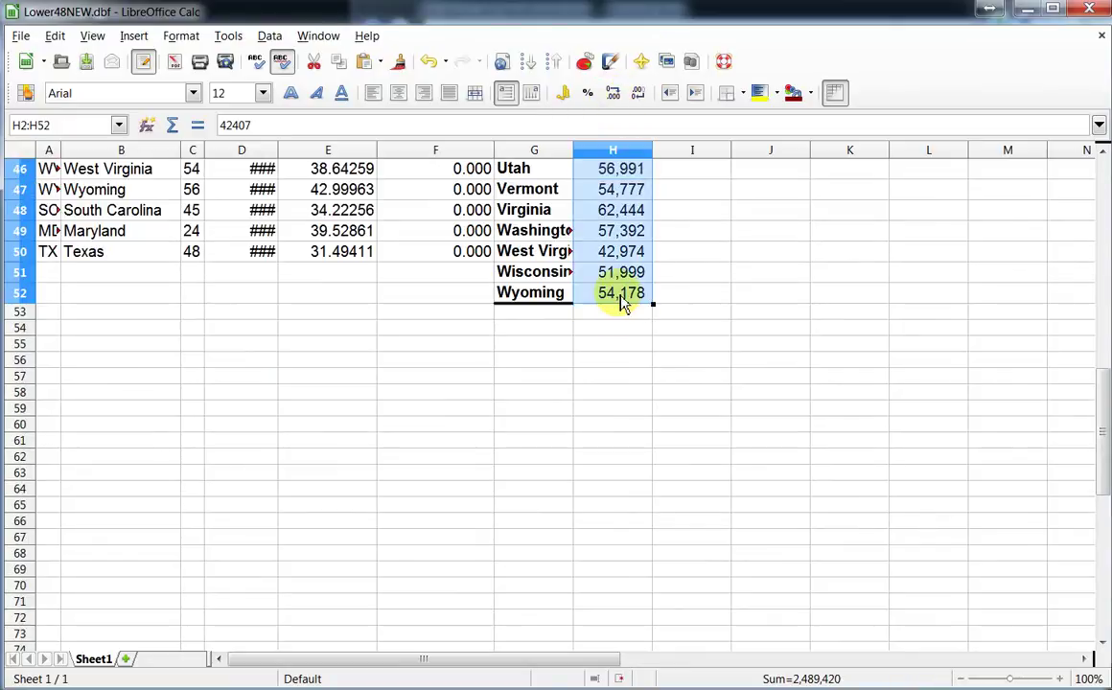
scroll(613, 326, up, 15)
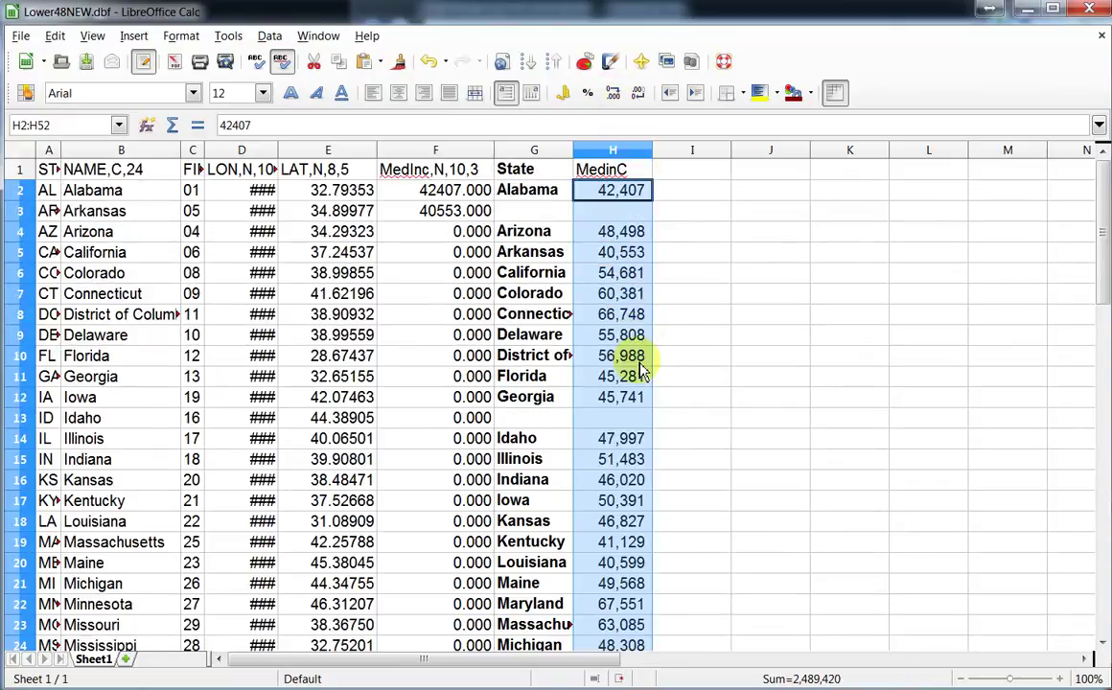
right_click(624, 194)
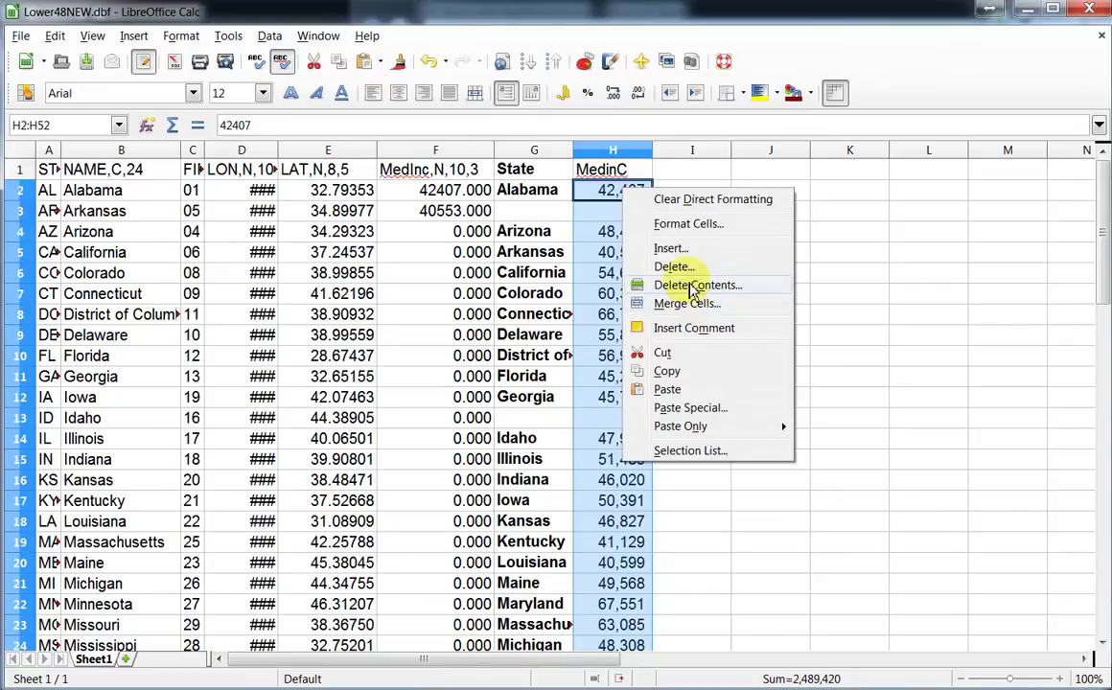
click(686, 226)
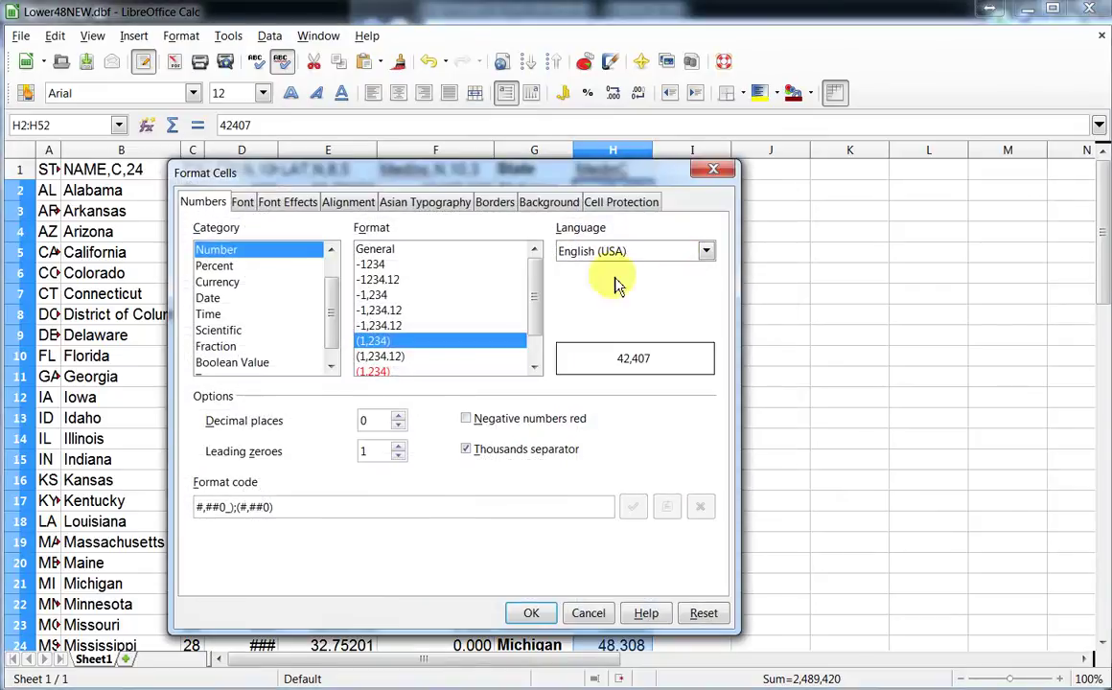
click(467, 448)
click(531, 612)
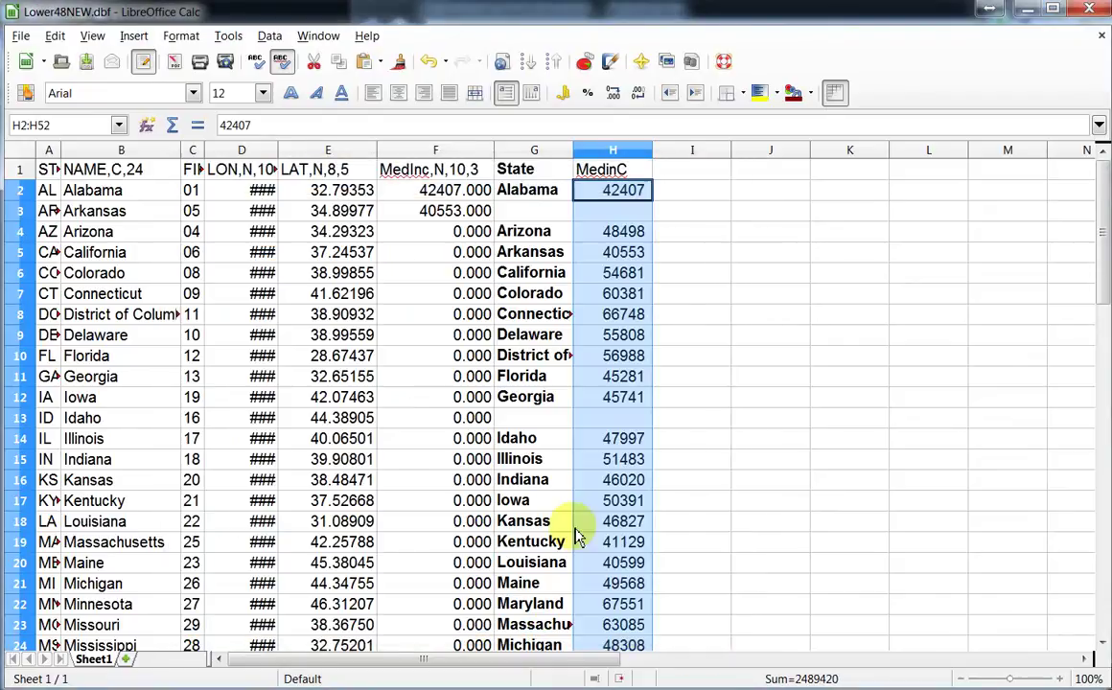
click(706, 213)
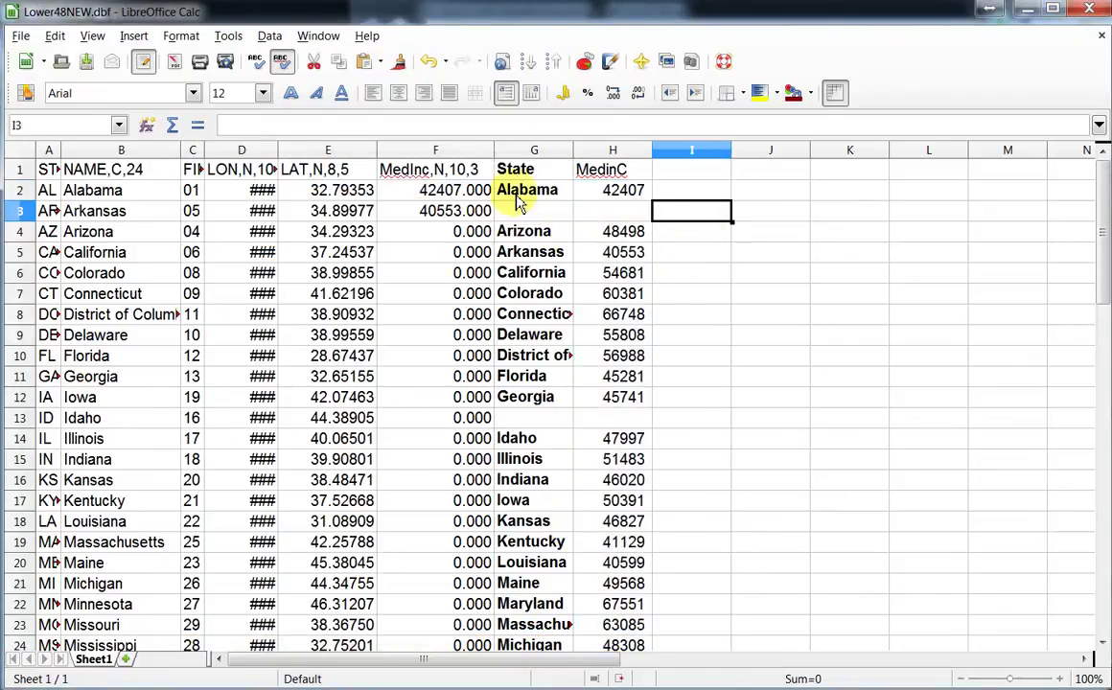
Move the Arkansas State and MedinC cells to row 3 and the California to Connecticut block up to rows 5-7
drag(522, 252, 605, 254)
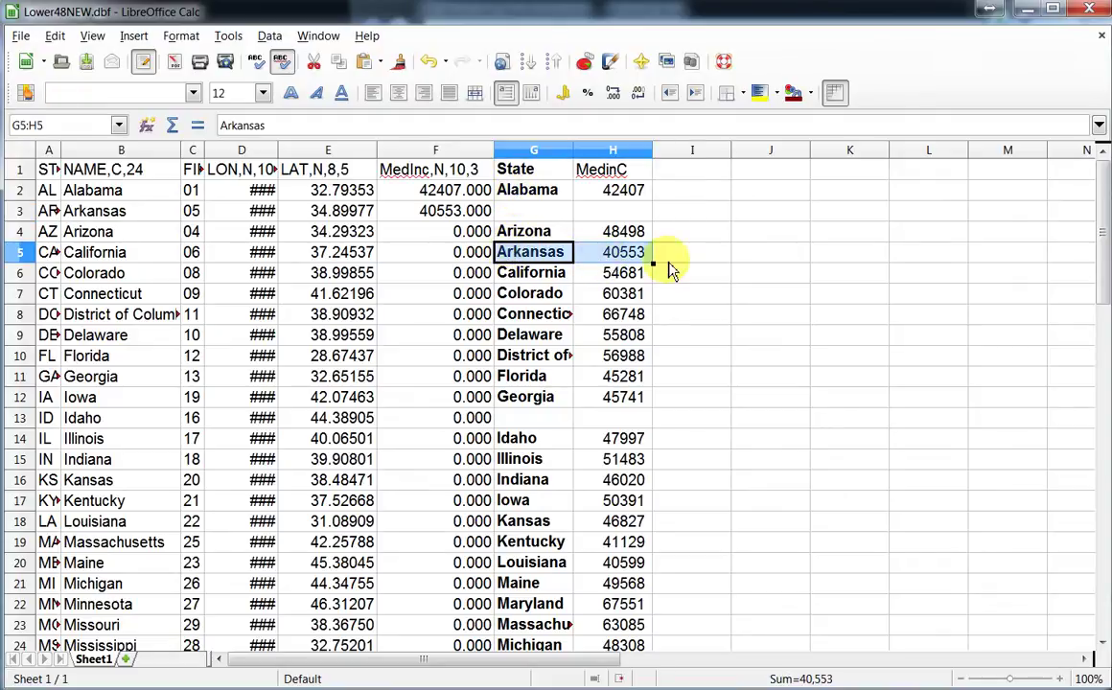
drag(543, 259, 543, 213)
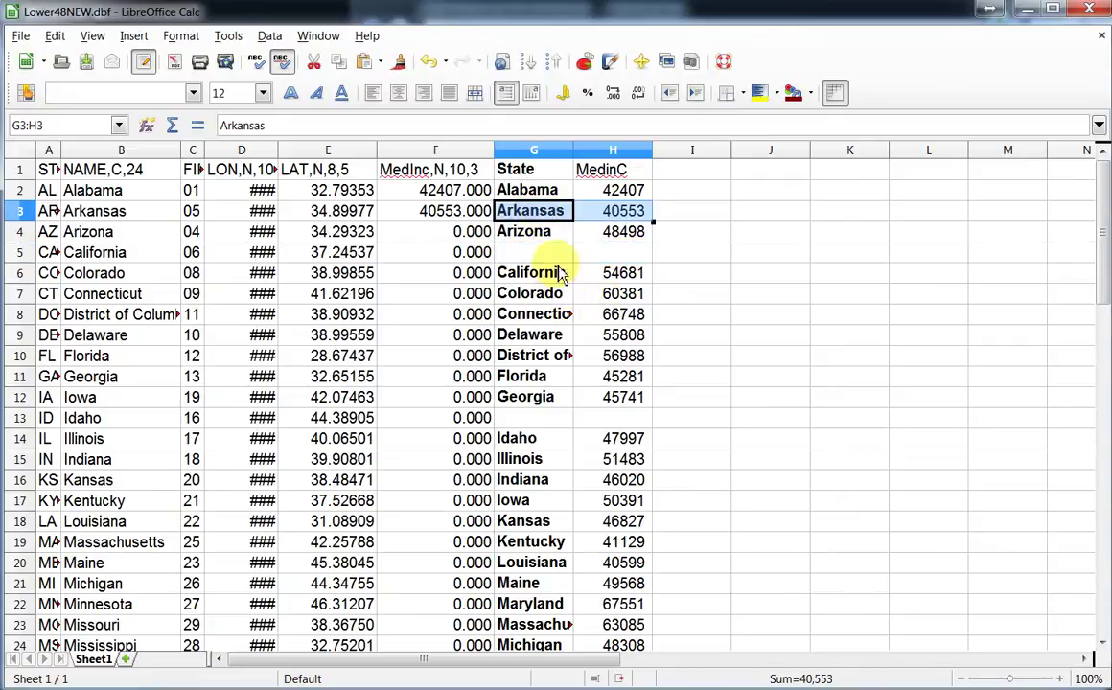
click(535, 239)
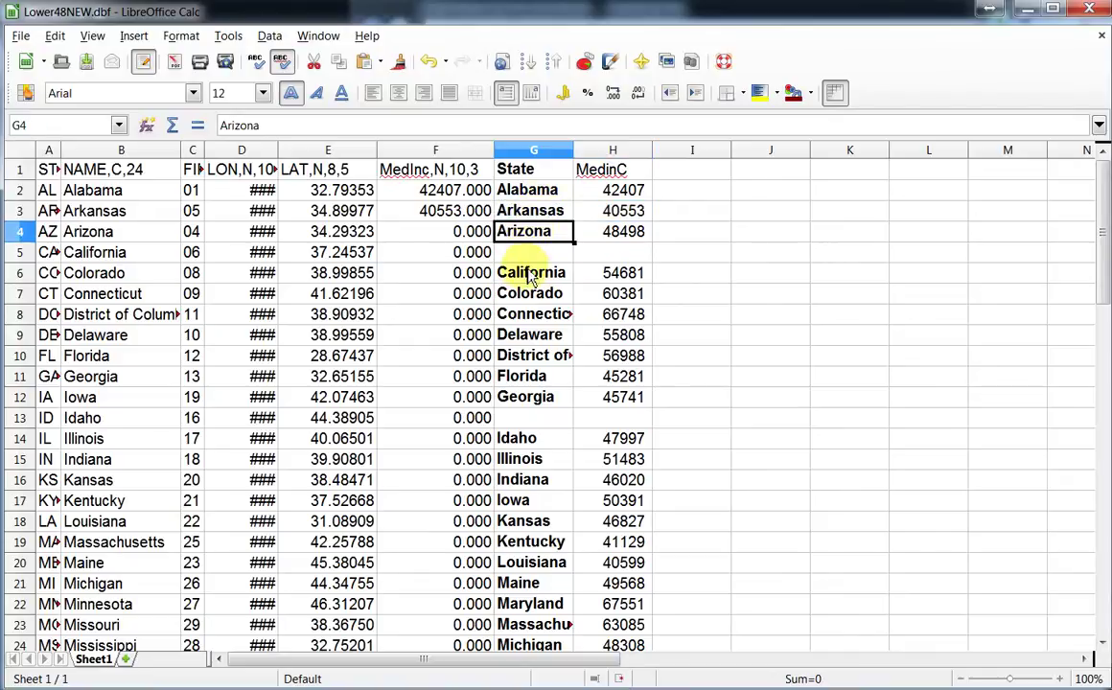
drag(509, 273, 614, 315)
drag(509, 273, 538, 262)
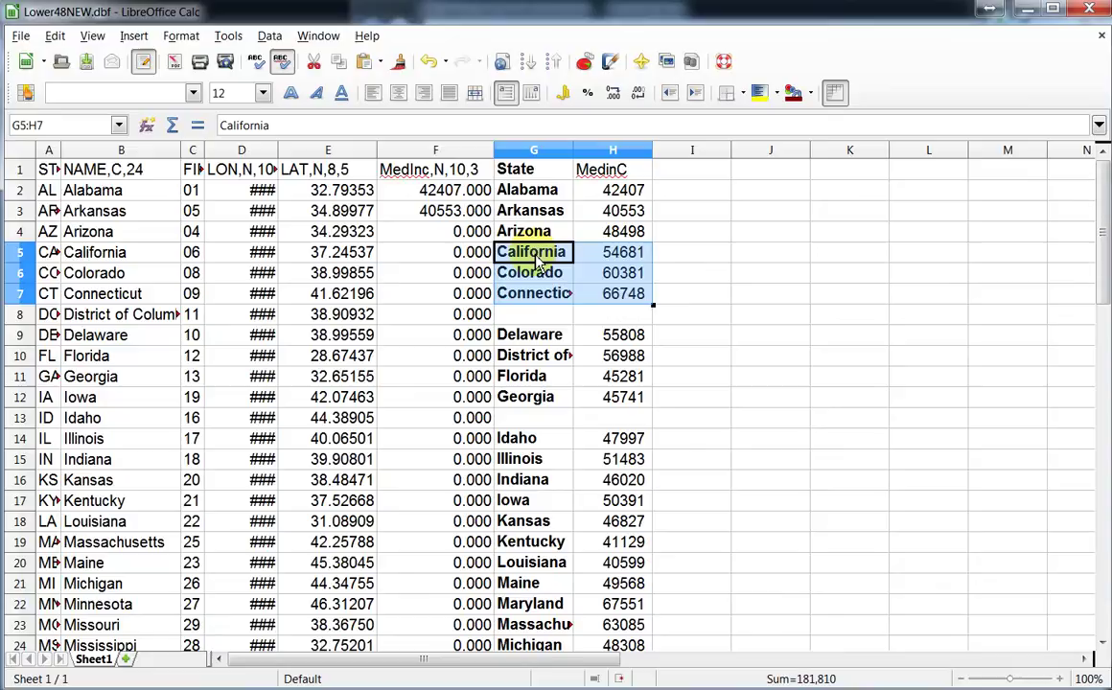
Move the District of Columbia State and MedinC cells to row 8 and the Florida and Georgia cells to rows 10-11
drag(527, 355, 552, 320)
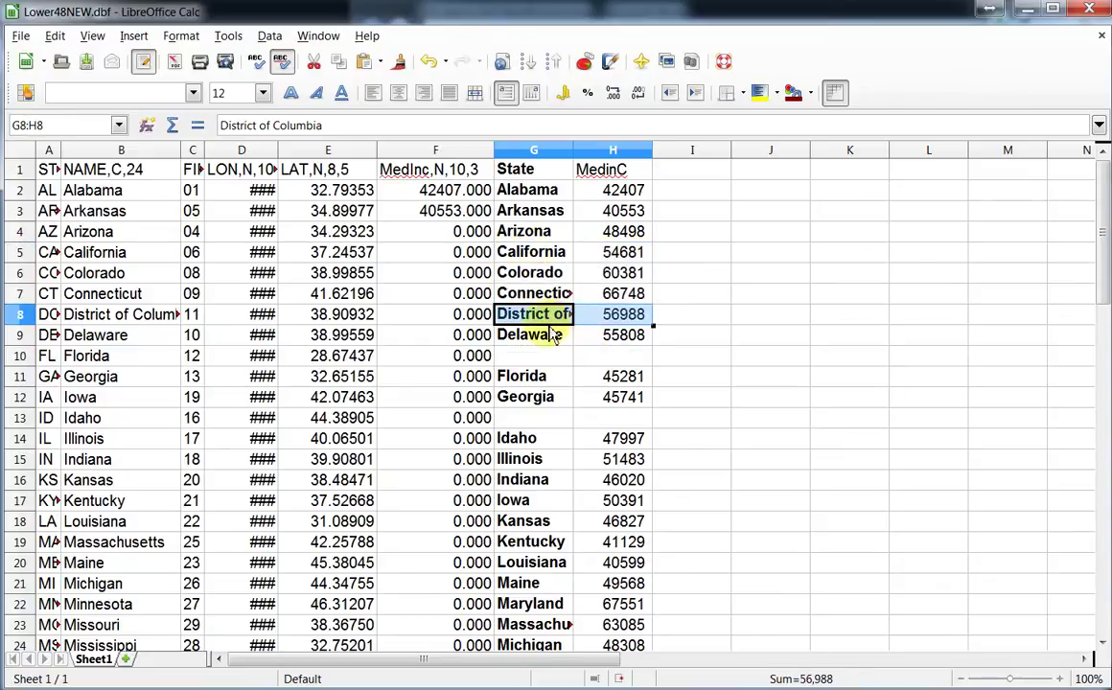
drag(523, 376, 594, 368)
click(704, 363)
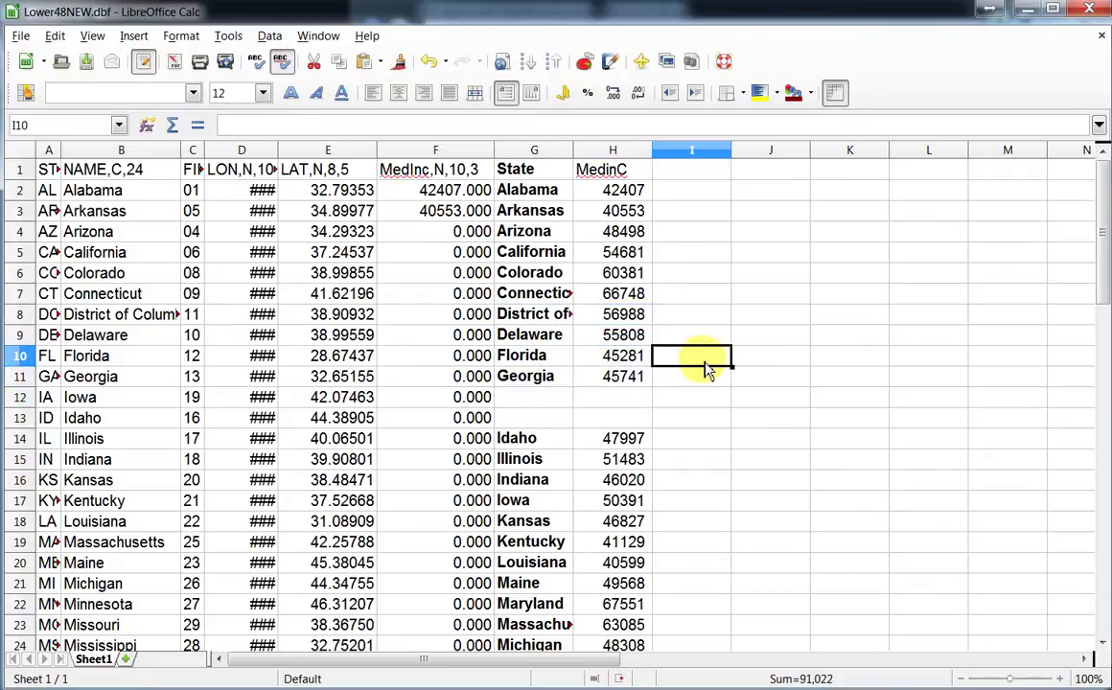
Check the State entries against the NAME column down to Georgia, and review the incomes in H2:H11 beside the MedInc column
scroll(708, 365, down, 2)
scroll(614, 364, up, 2)
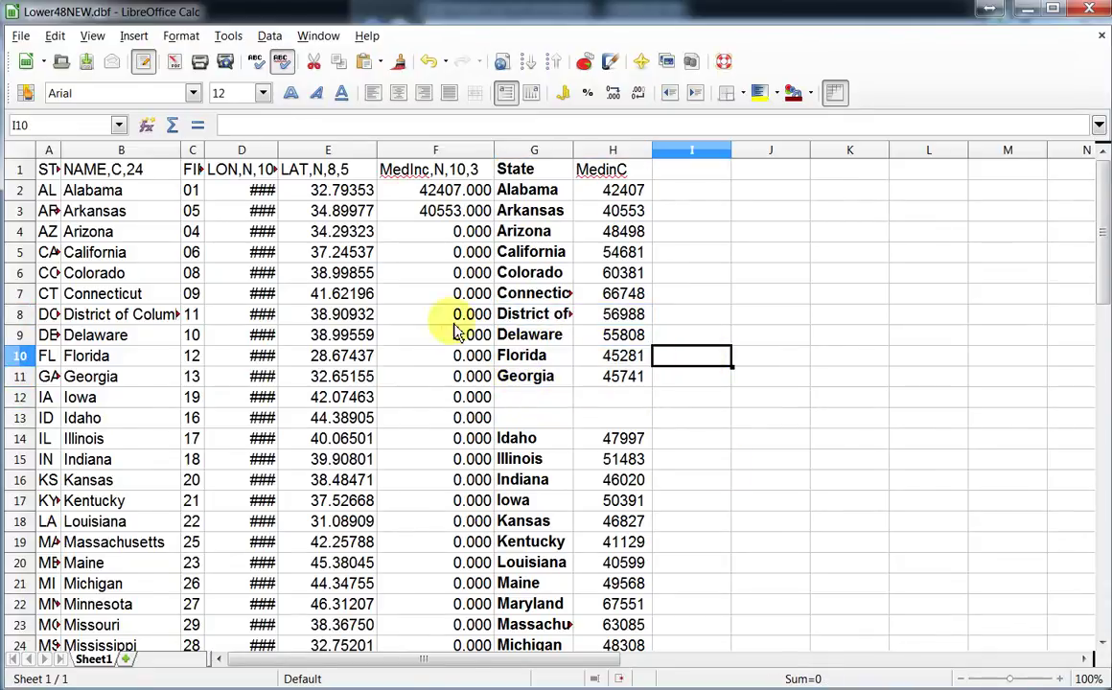
click(134, 381)
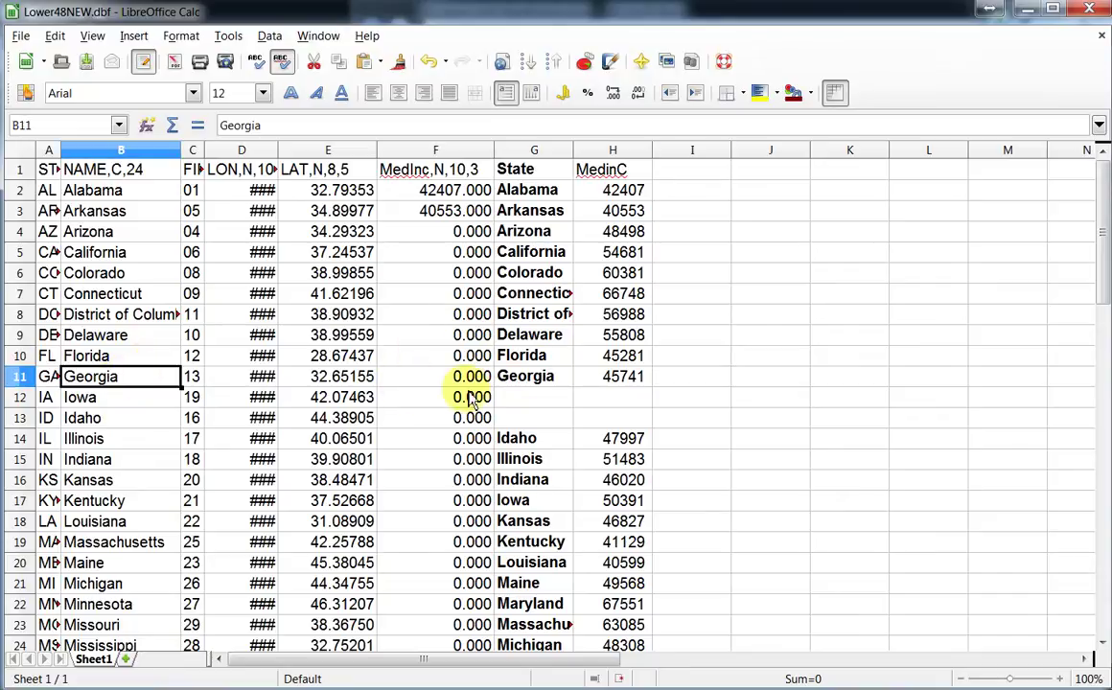
click(509, 373)
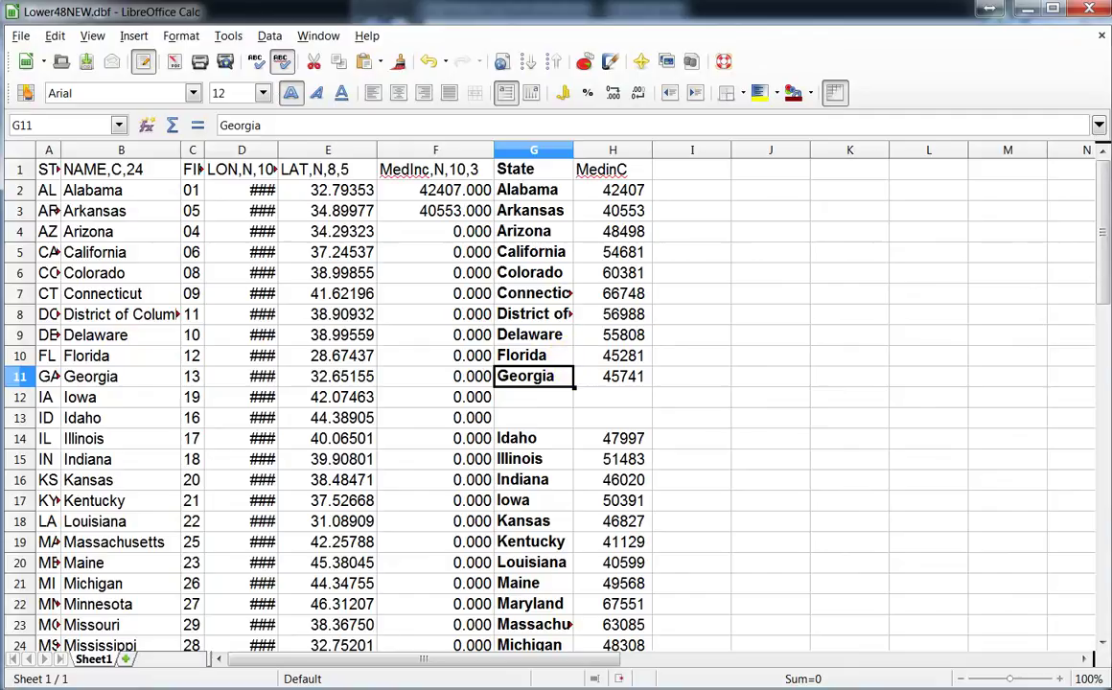
click(659, 256)
drag(613, 190, 614, 377)
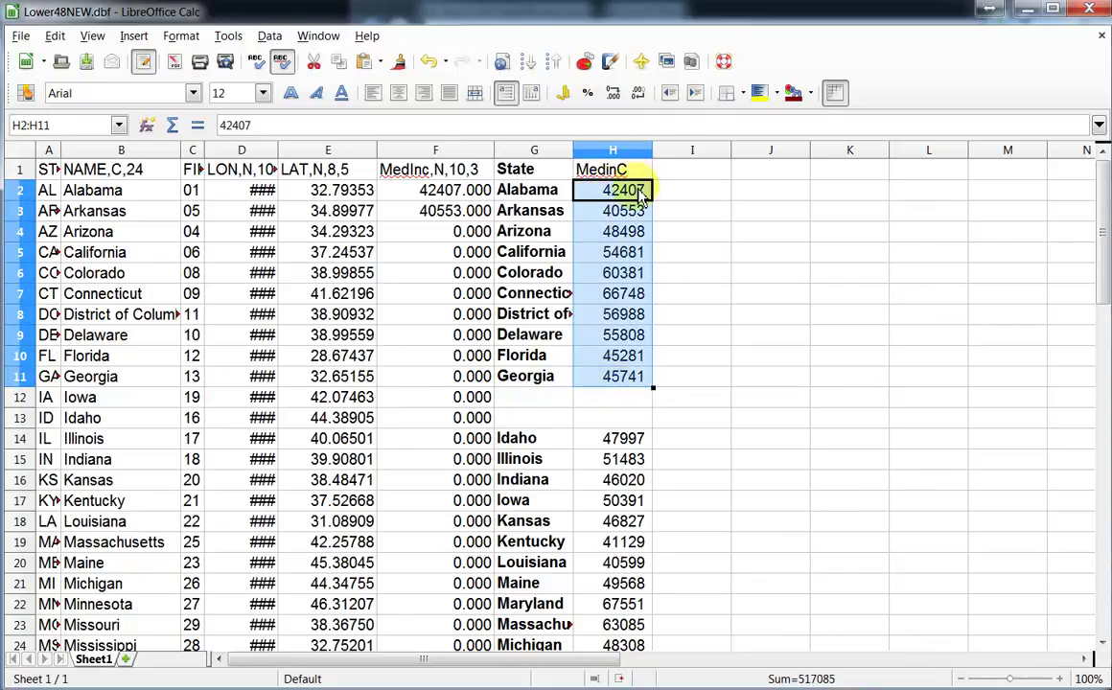
click(429, 195)
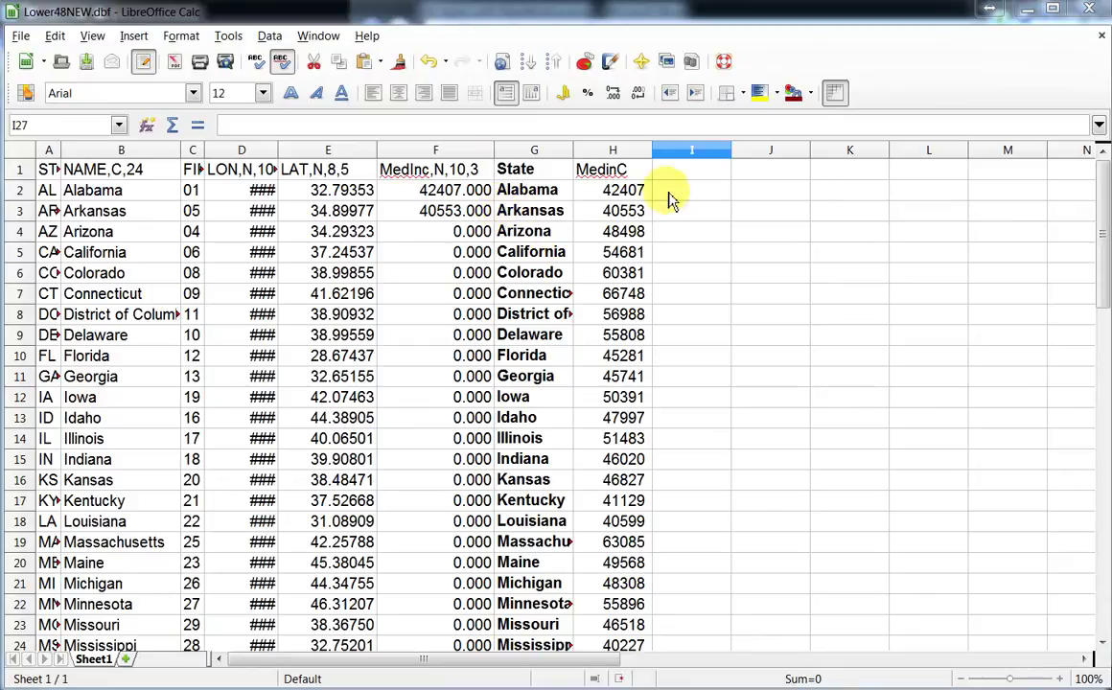
Copy the reordered incomes in H2:H50 into the MedInc column starting at F2, overwriting its existing data, and check them down to Texas
drag(614, 190, 611, 470)
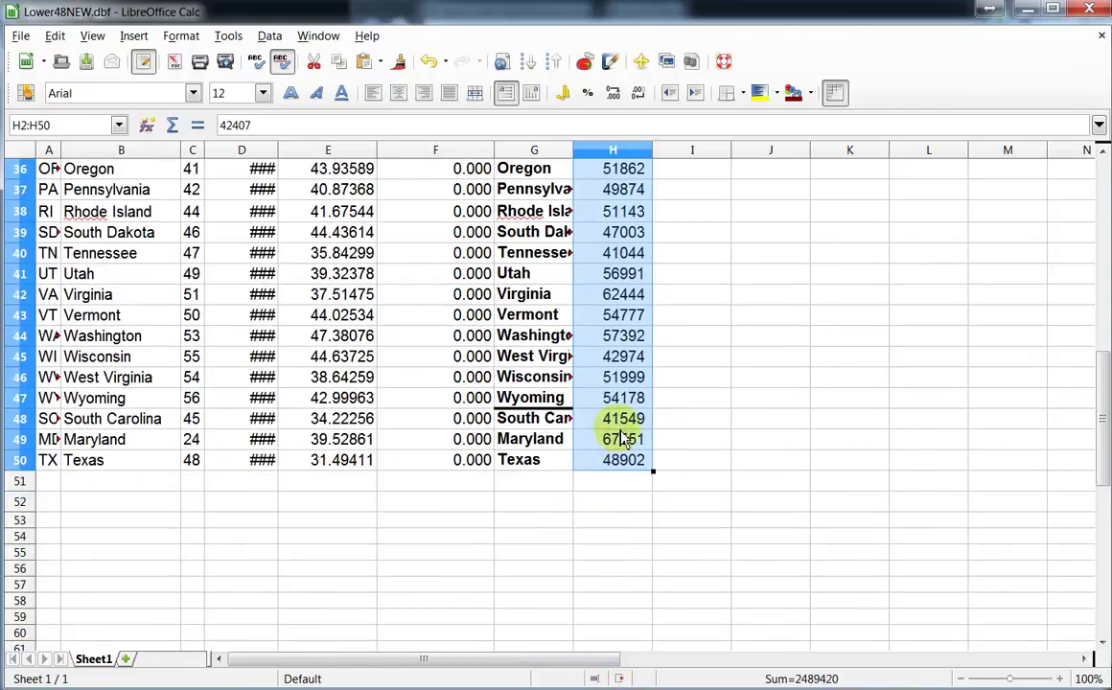
scroll(614, 438, up, 12)
right_click(407, 191)
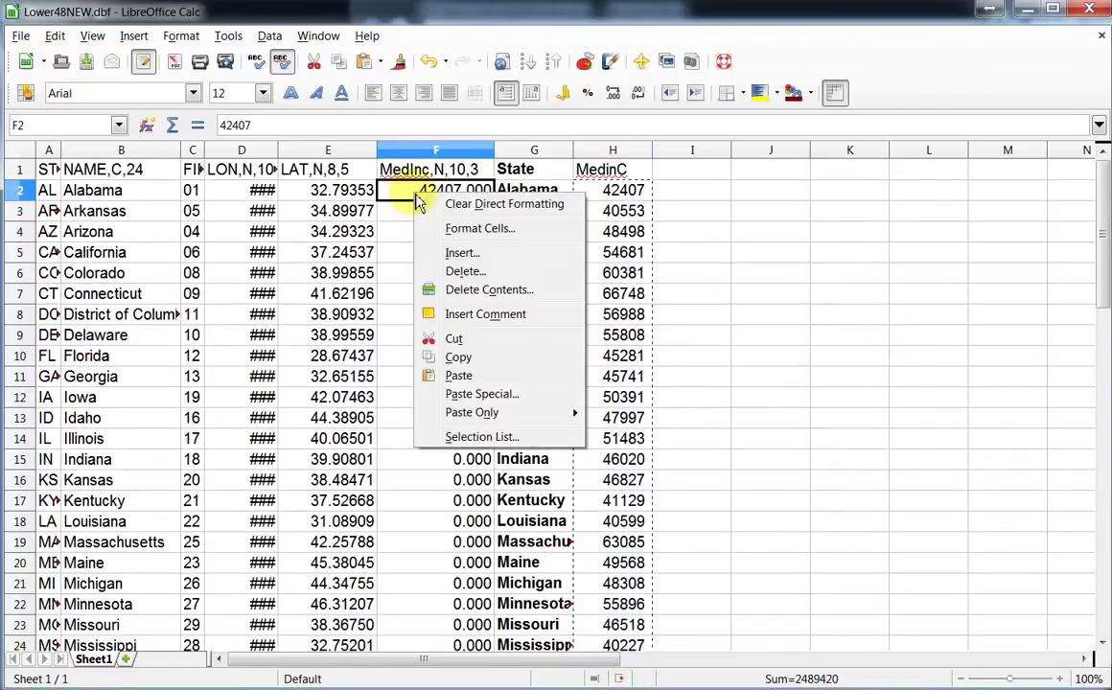
click(458, 375)
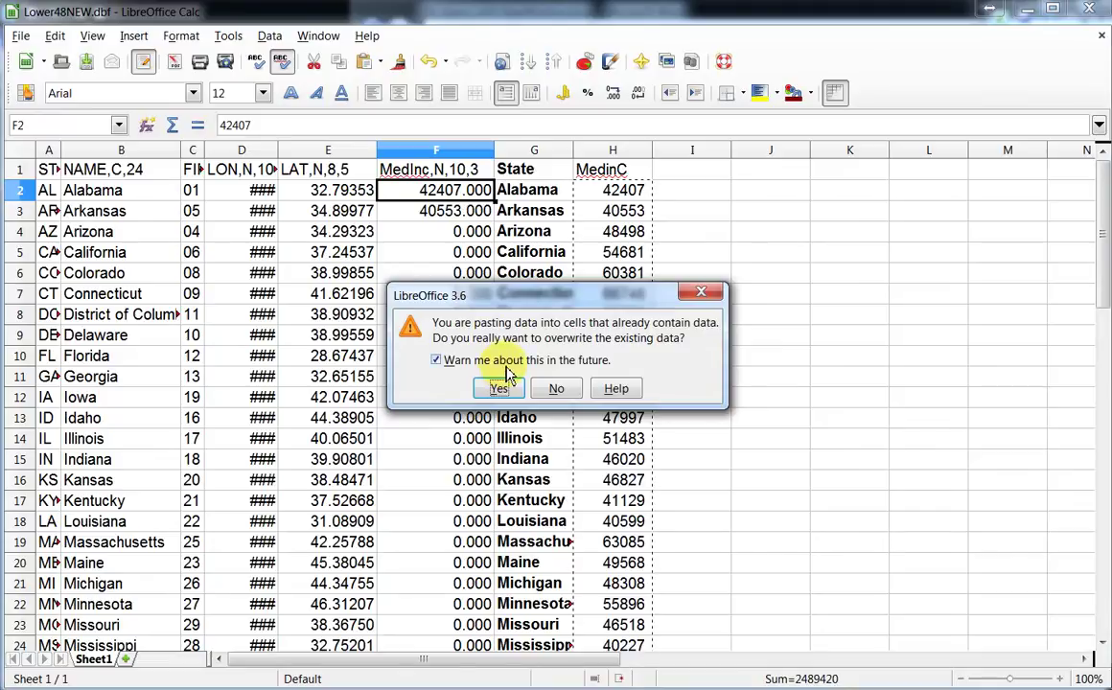
click(500, 389)
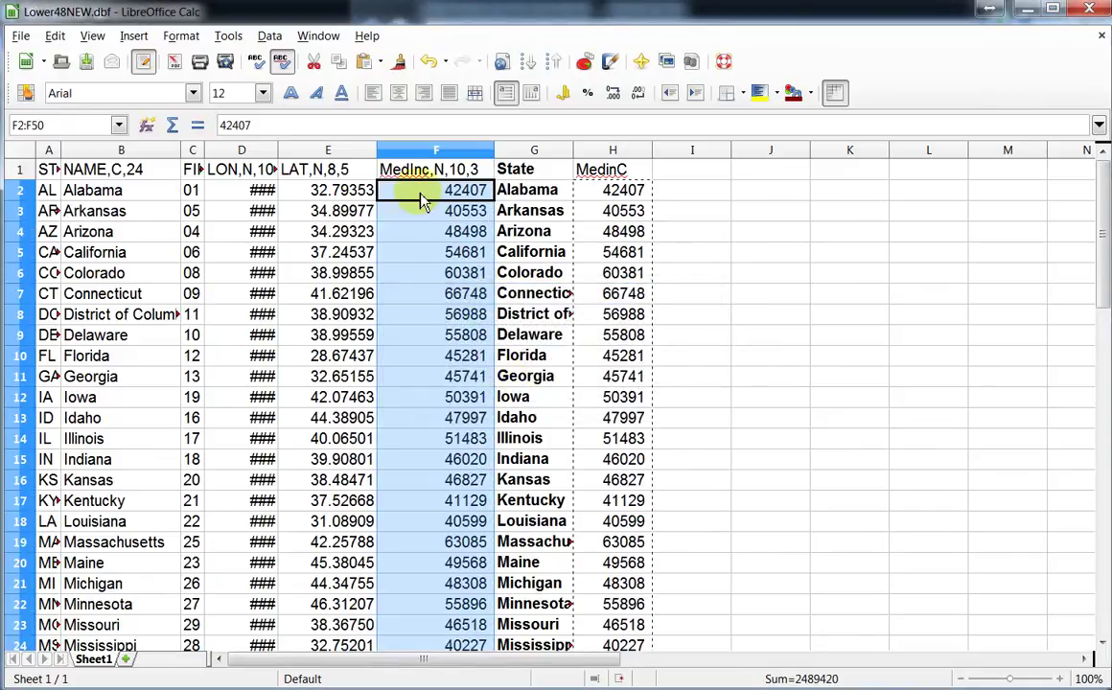
click(472, 231)
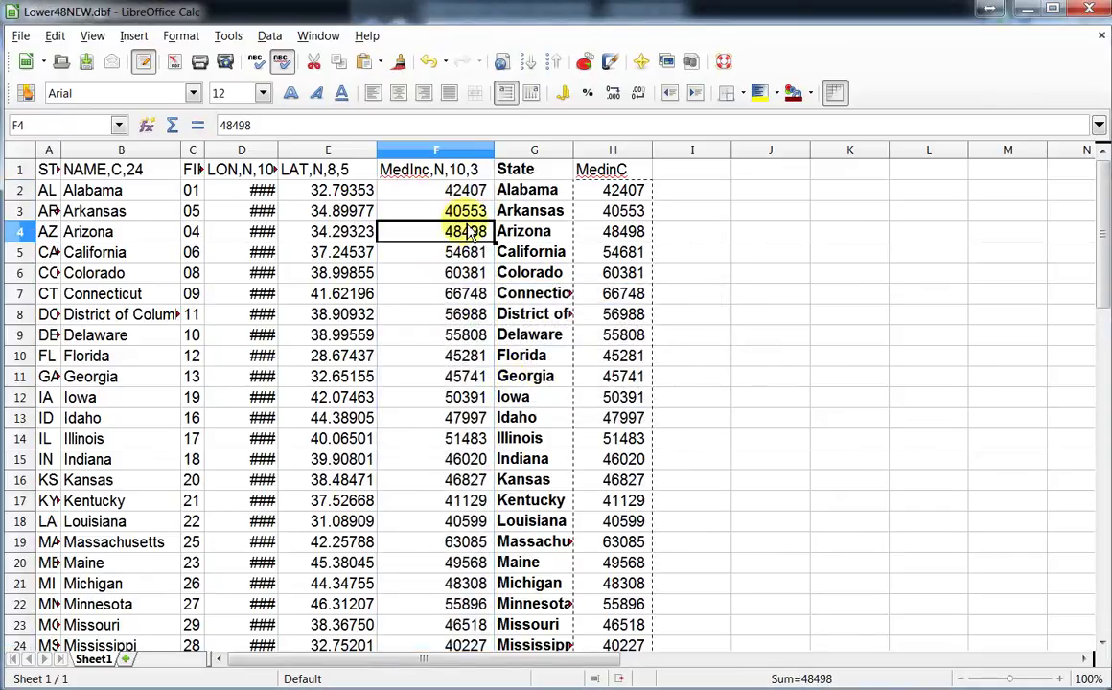
scroll(477, 238, down, 4)
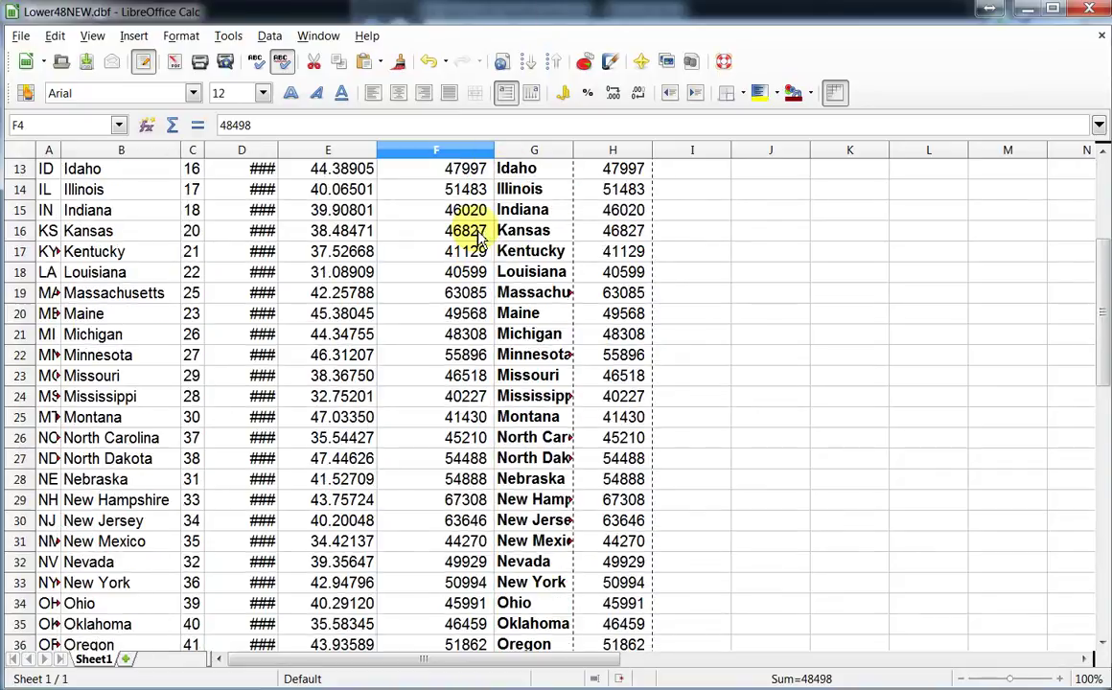
scroll(452, 446, down, 6)
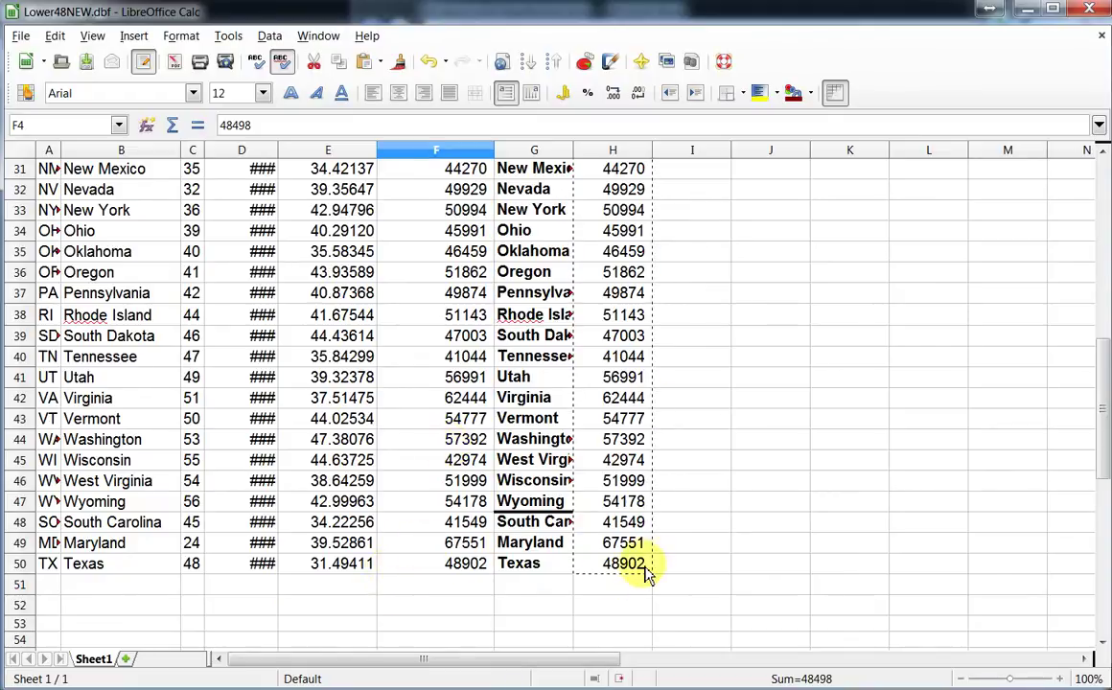
scroll(575, 527, up, 10)
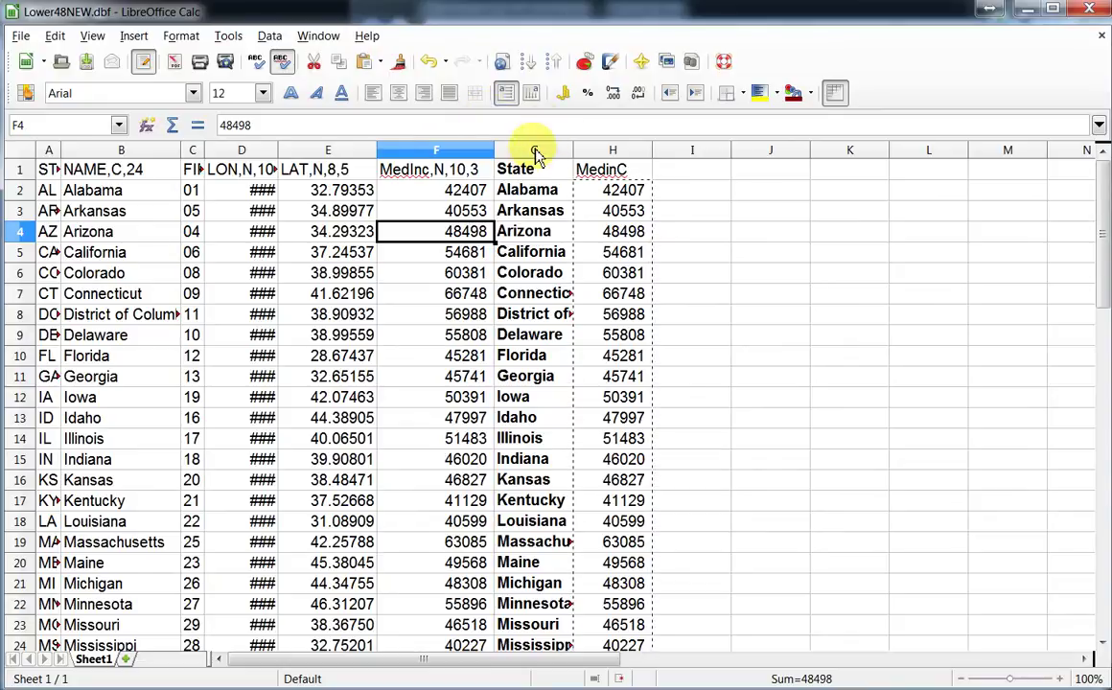
Delete the contents of the helper columns G and H holding State and MedinC
drag(529, 151, 600, 152)
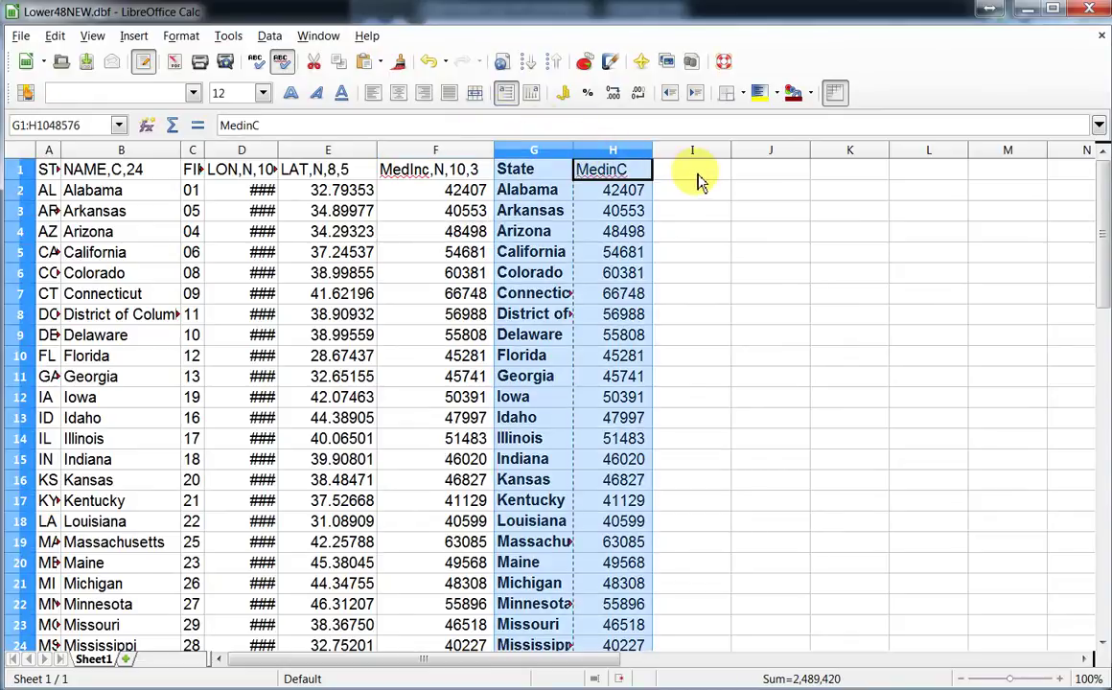
key(Delete)
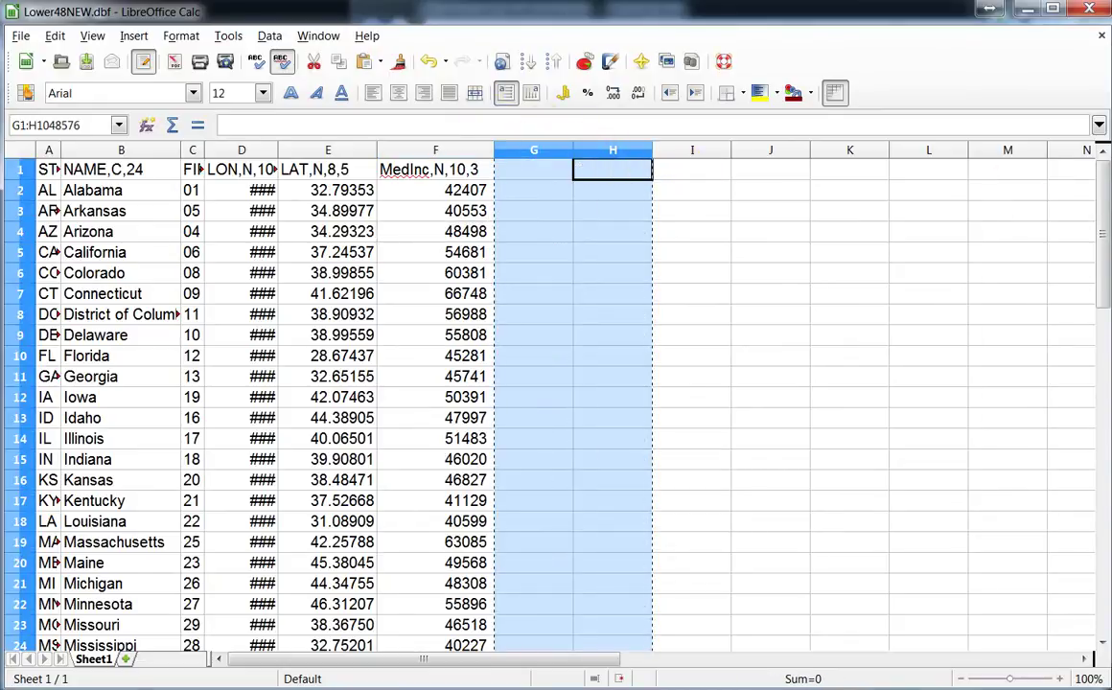
click(1110, 190)
click(1109, 169)
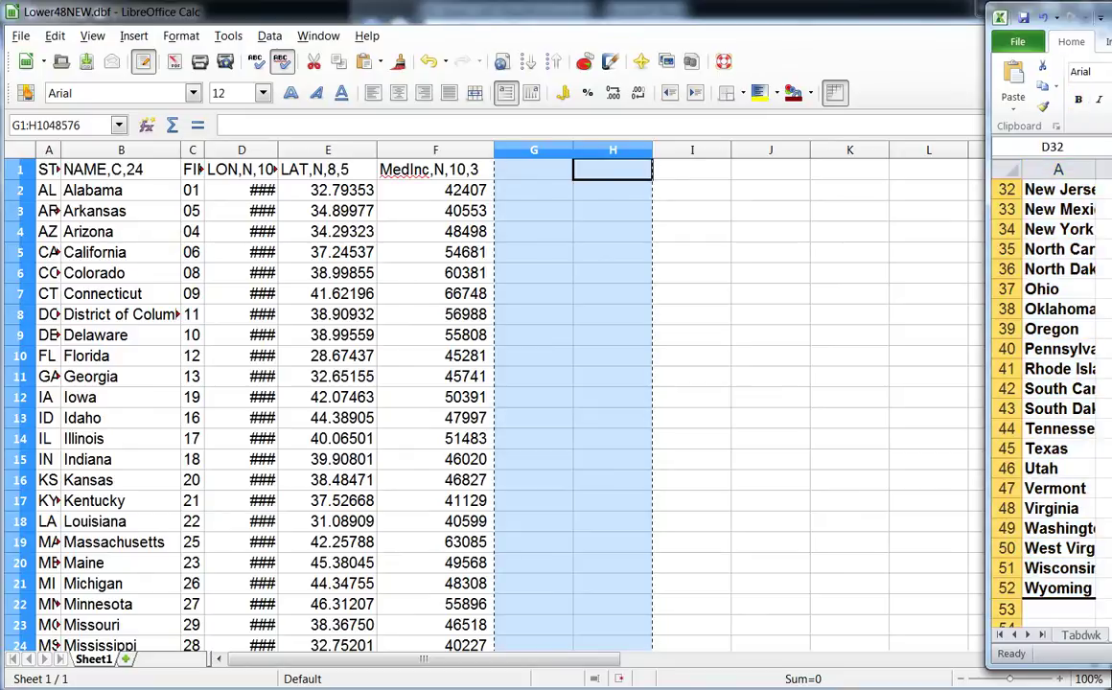
click(1110, 229)
click(1110, 9)
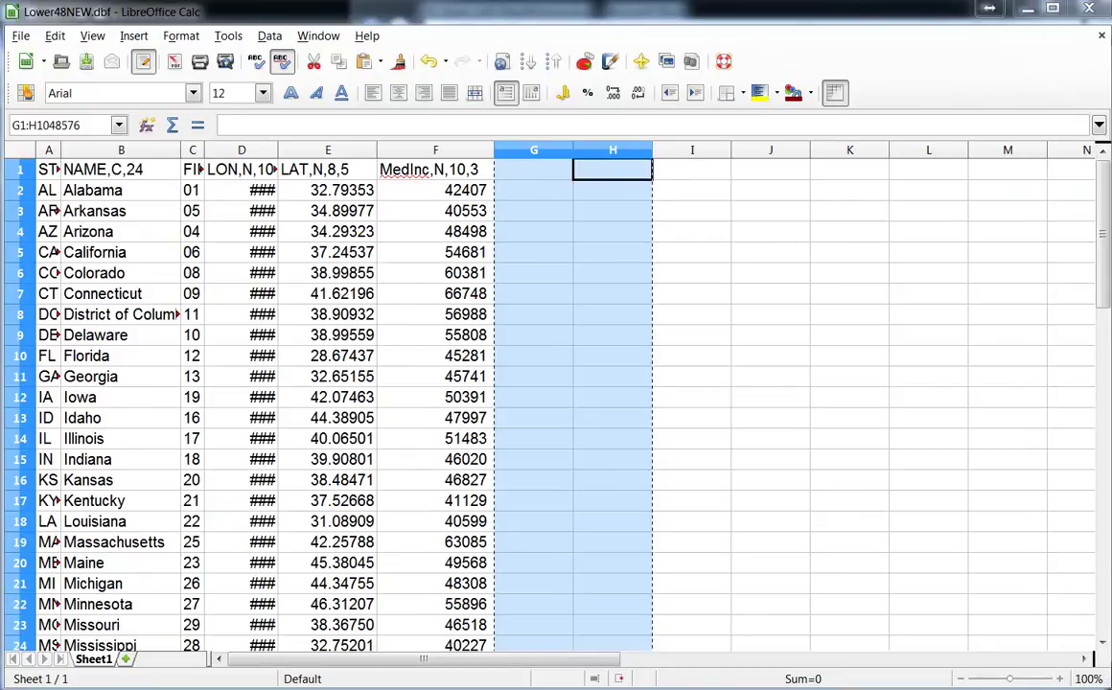
Save Lower48NEW.dbf in dBASE format and close the file
click(422, 172)
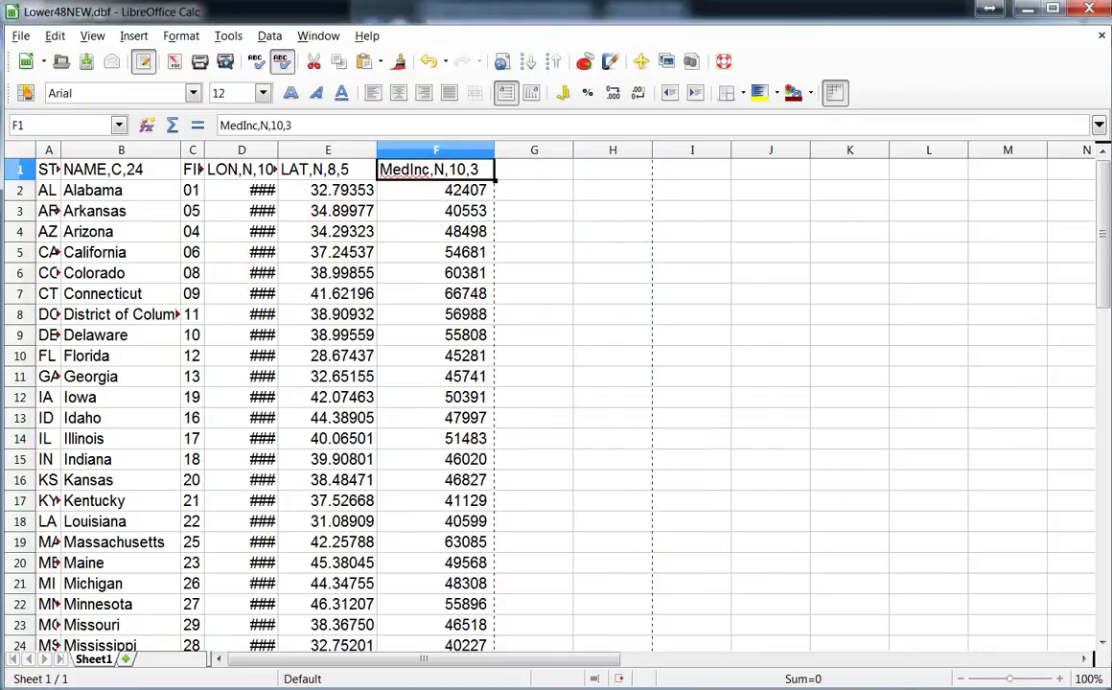
click(21, 36)
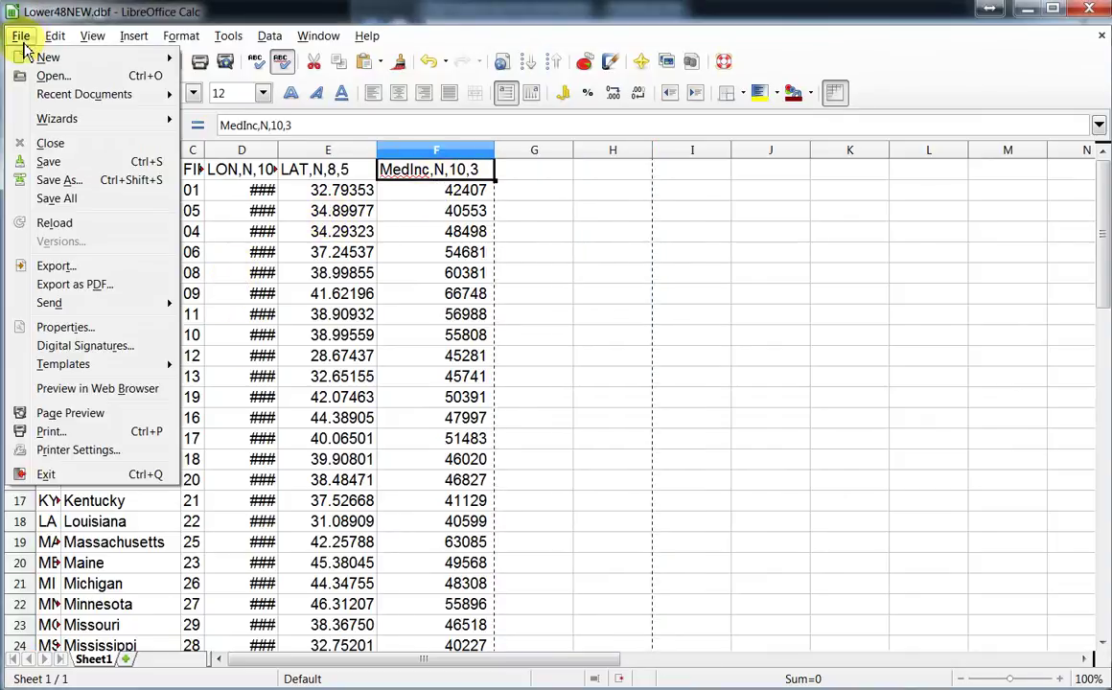
click(48, 162)
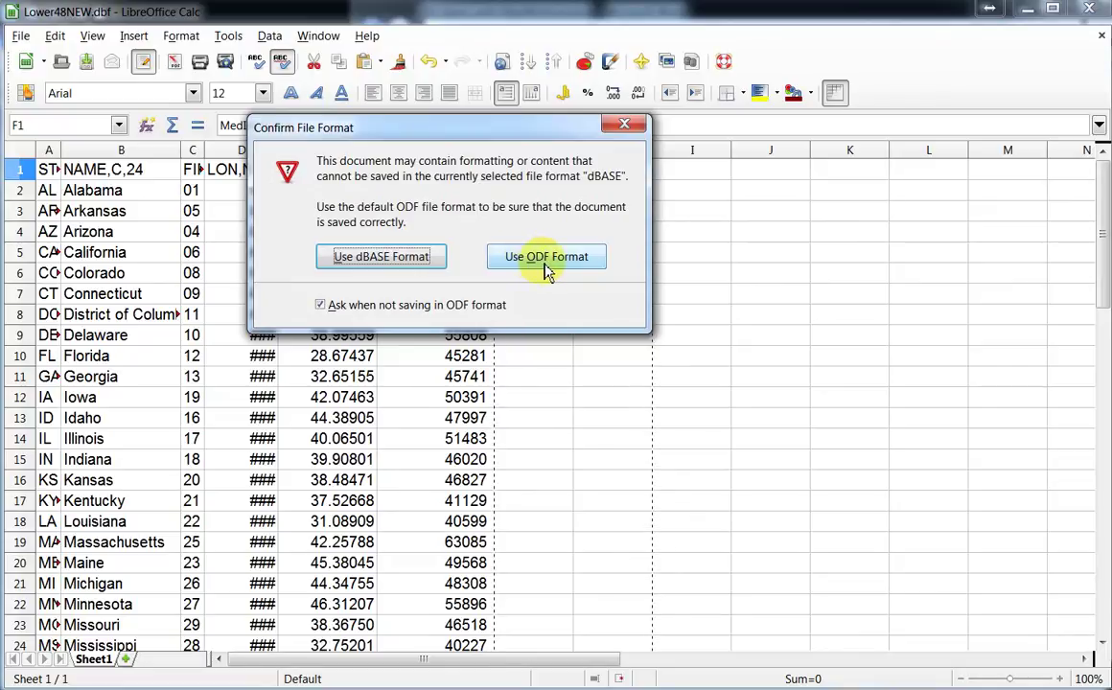
click(369, 260)
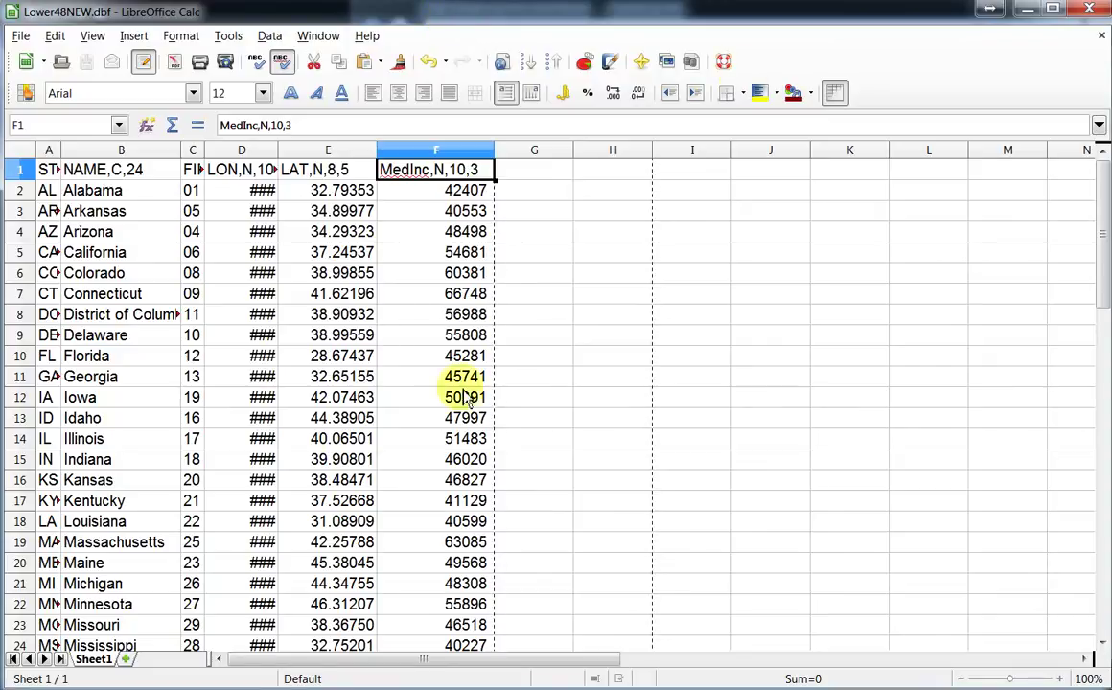
click(1089, 14)
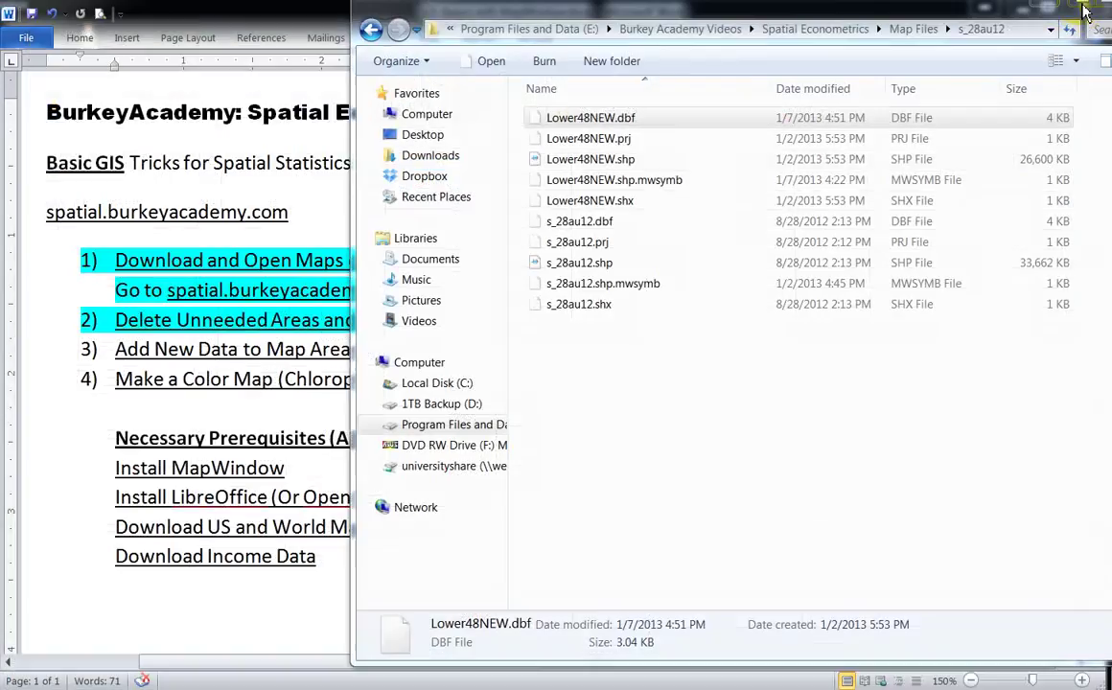
Clear the windows covering the desktop and open the BurkeyAcademy.mwprj project in MapWindow GIS
click(1044, 13)
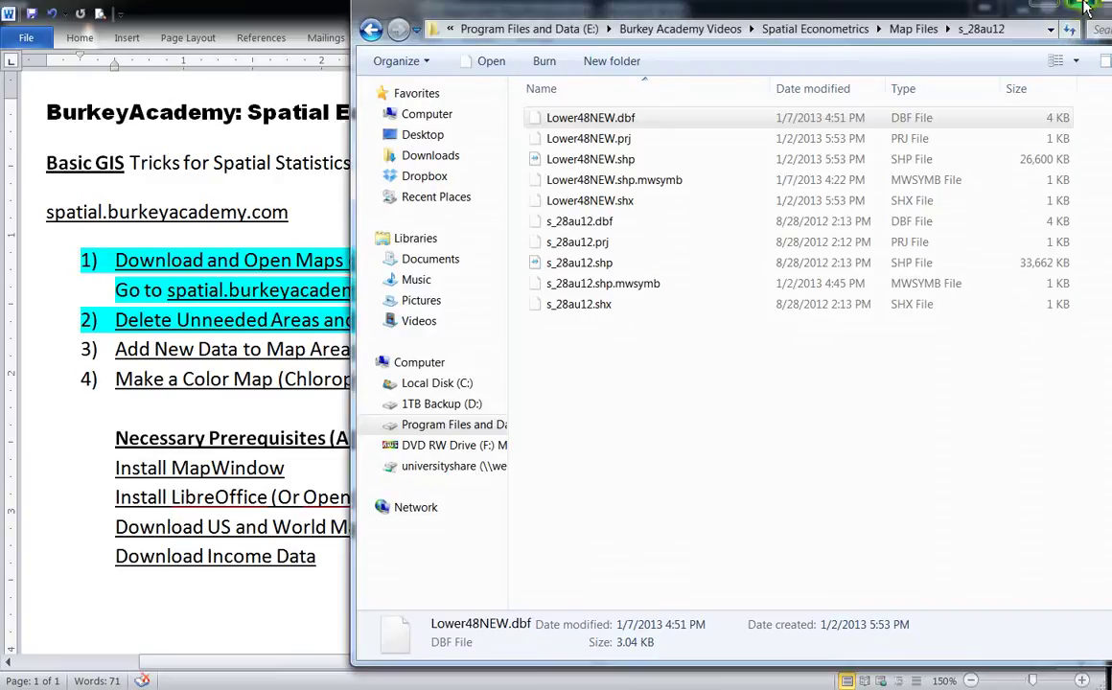
drag(928, 17, 935, 400)
click(359, 247)
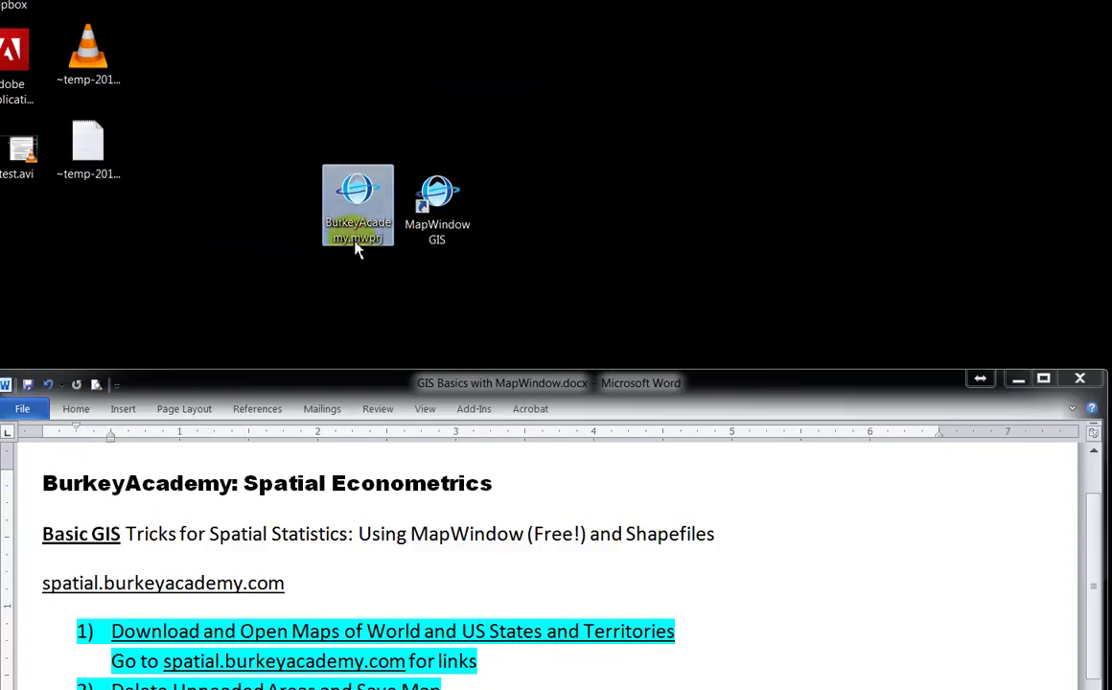
double_click(355, 201)
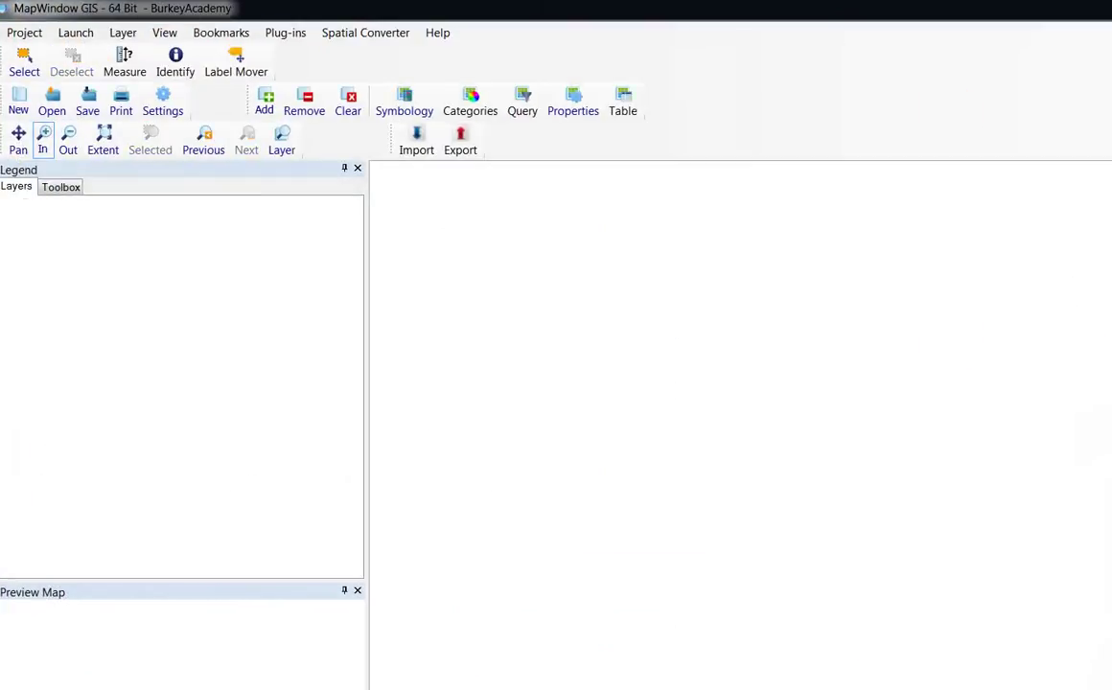
mouse_move(1110, 370)
mouse_down()
mouse_move(1066, 370)
mouse_move(1100, 371)
mouse_up()
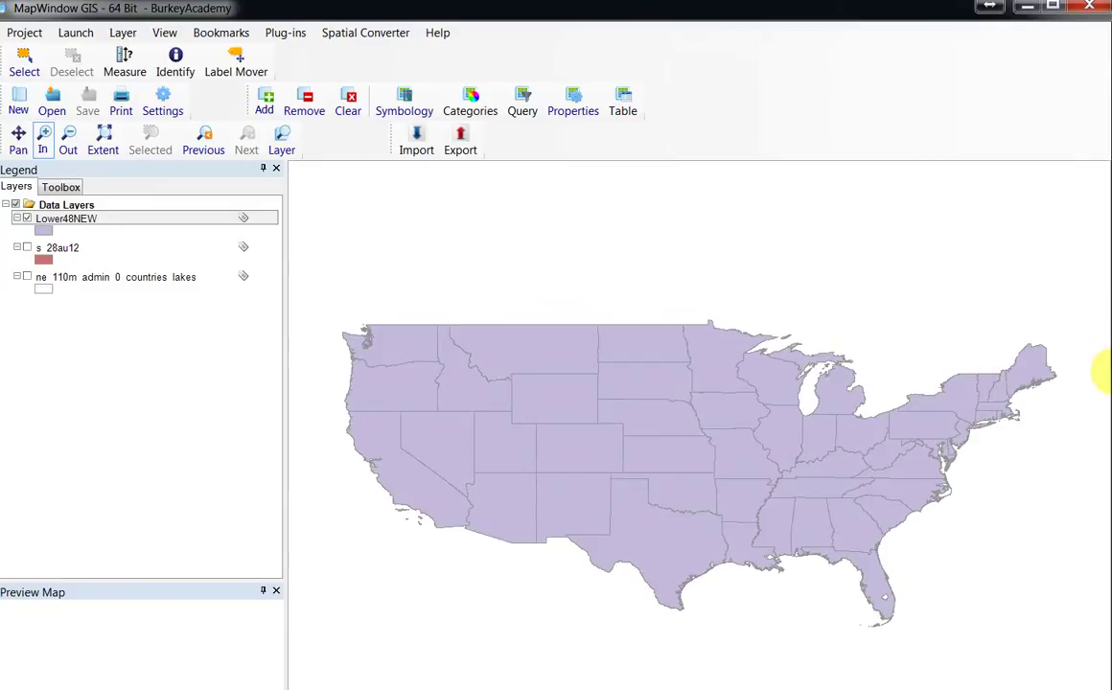
mouse_move(884, 7)
mouse_down()
mouse_move(881, 92)
mouse_move(884, 24)
mouse_up()
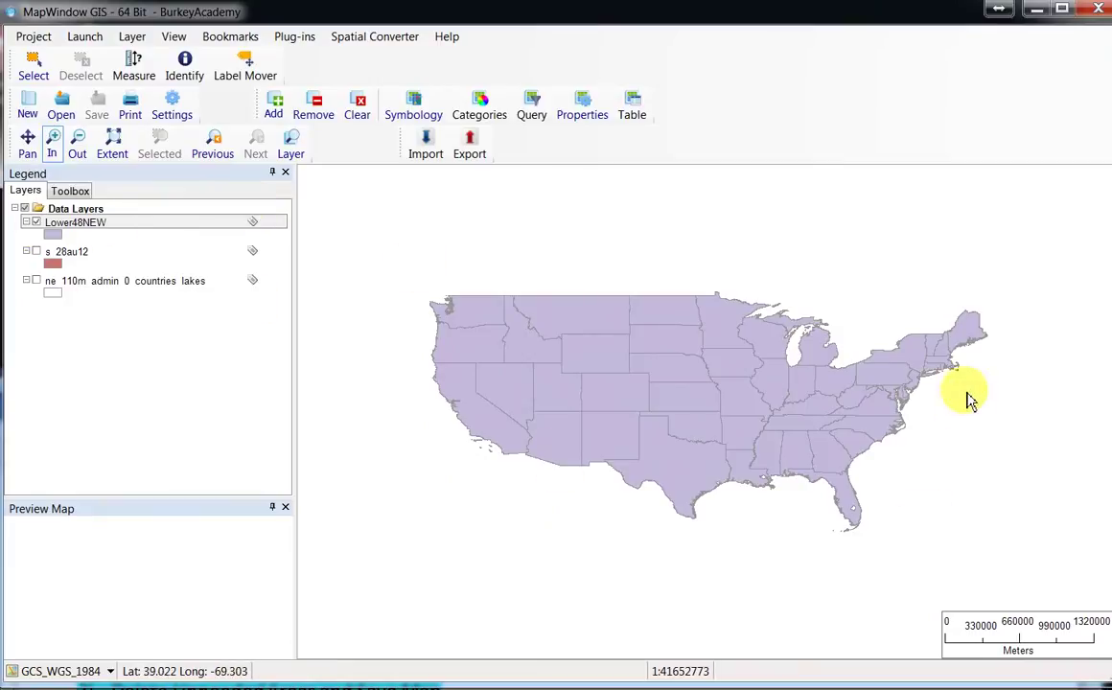
Open the attribute table of the Lower48NEW layer and select Indiana's NAME entry
right_click(89, 224)
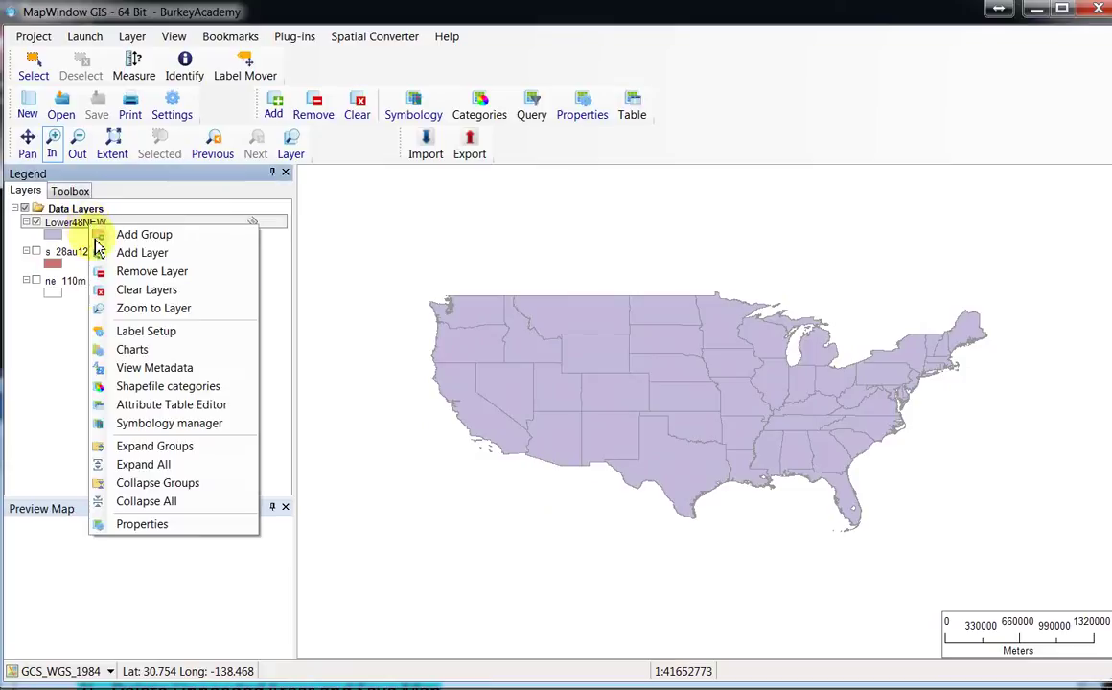
click(139, 410)
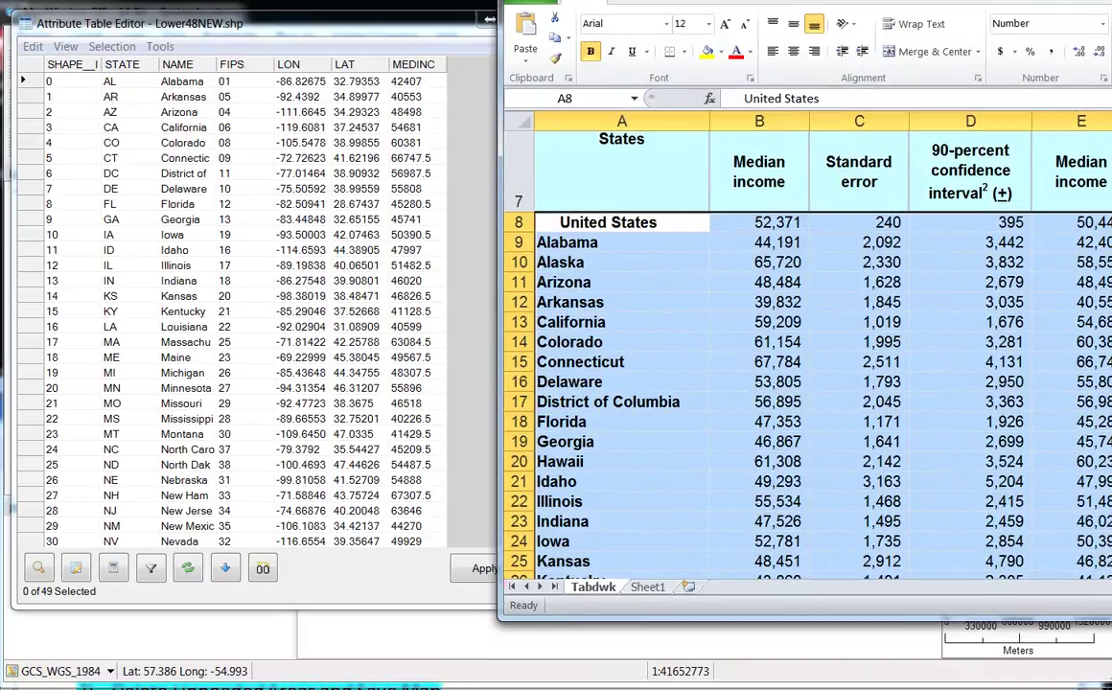
click(178, 280)
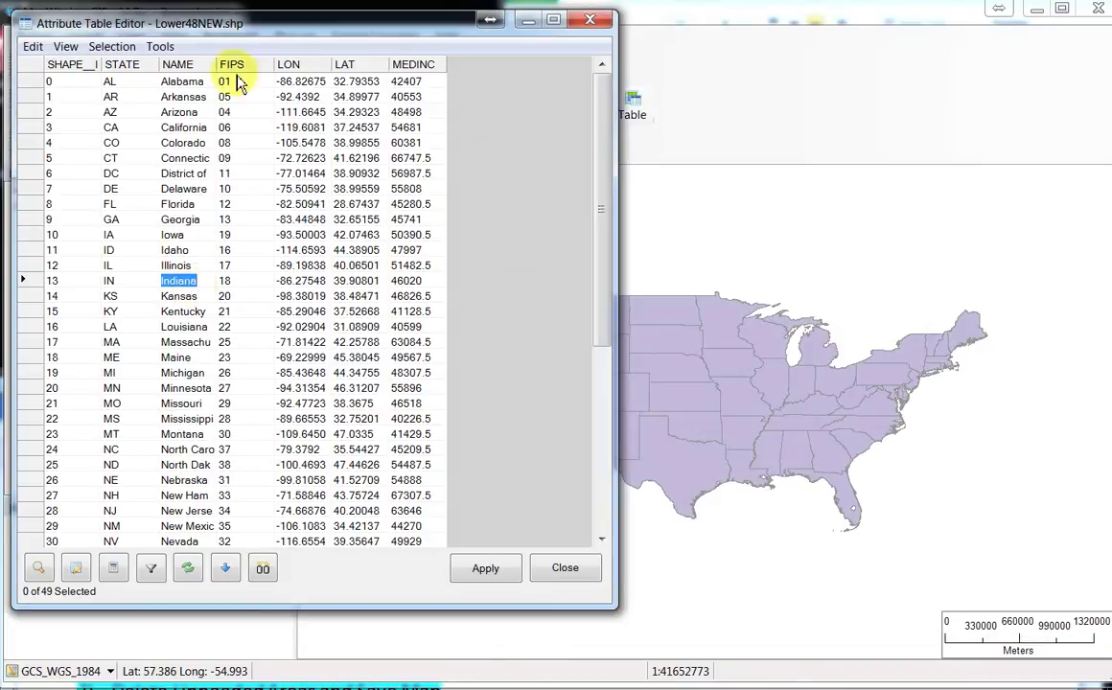
Compare Indiana's MEDINC entry with its median income in column E of the Excel workbook, and close the attribute table
click(1111, 182)
drag(805, 6, 747, 0)
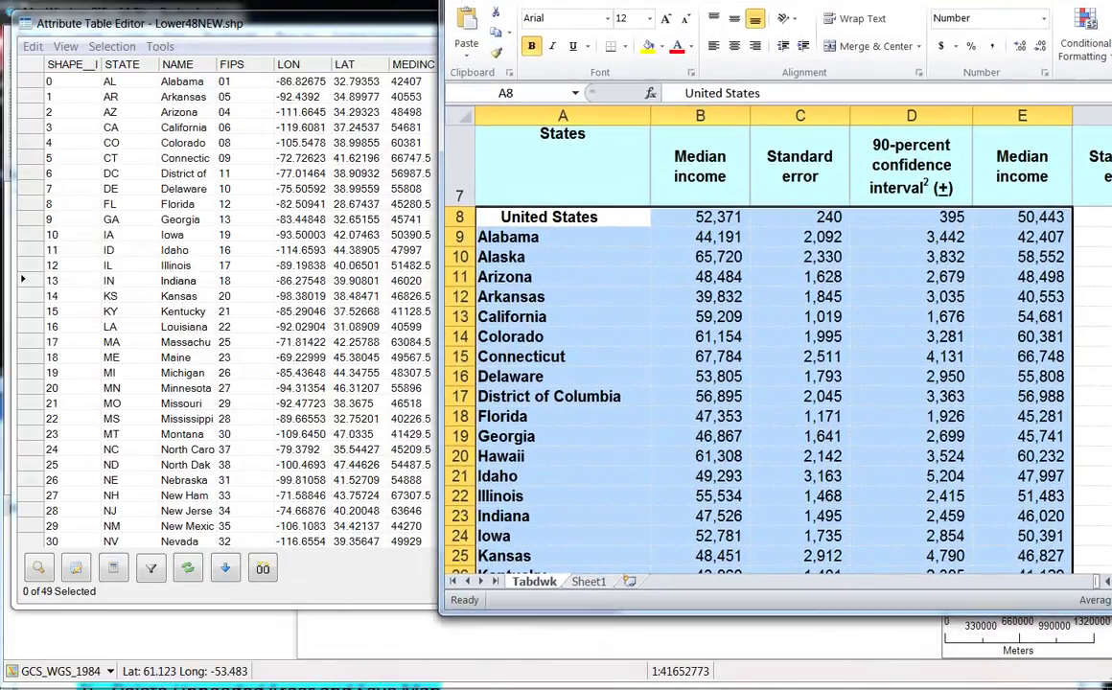
click(628, 294)
scroll(625, 292, down, 4)
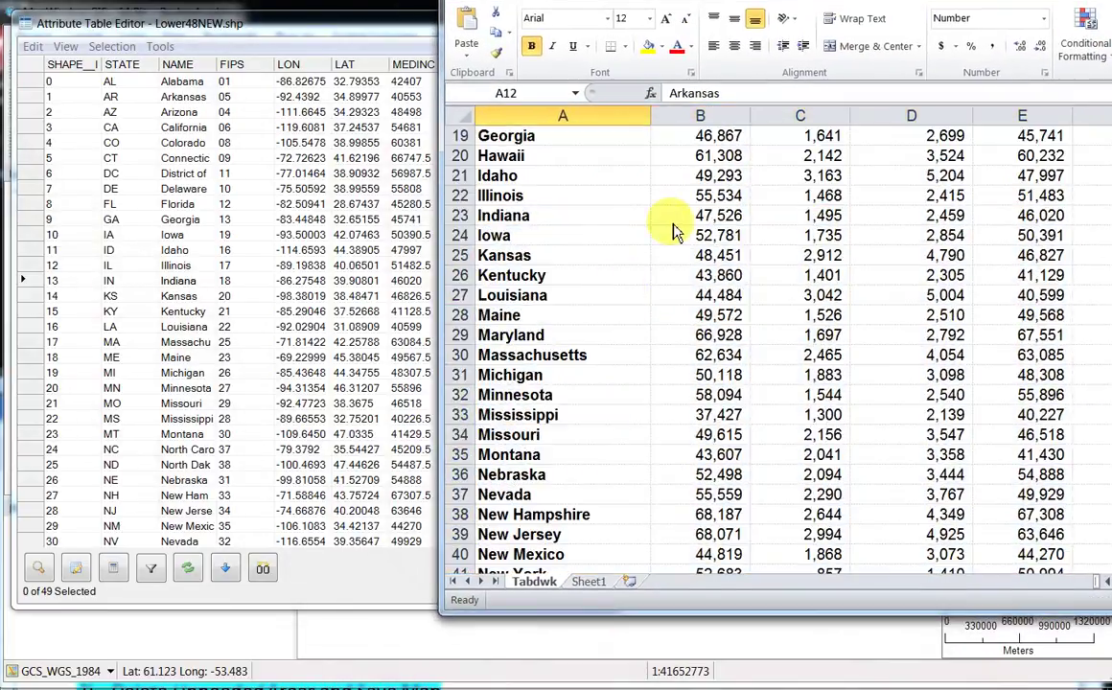
click(548, 218)
click(1024, 219)
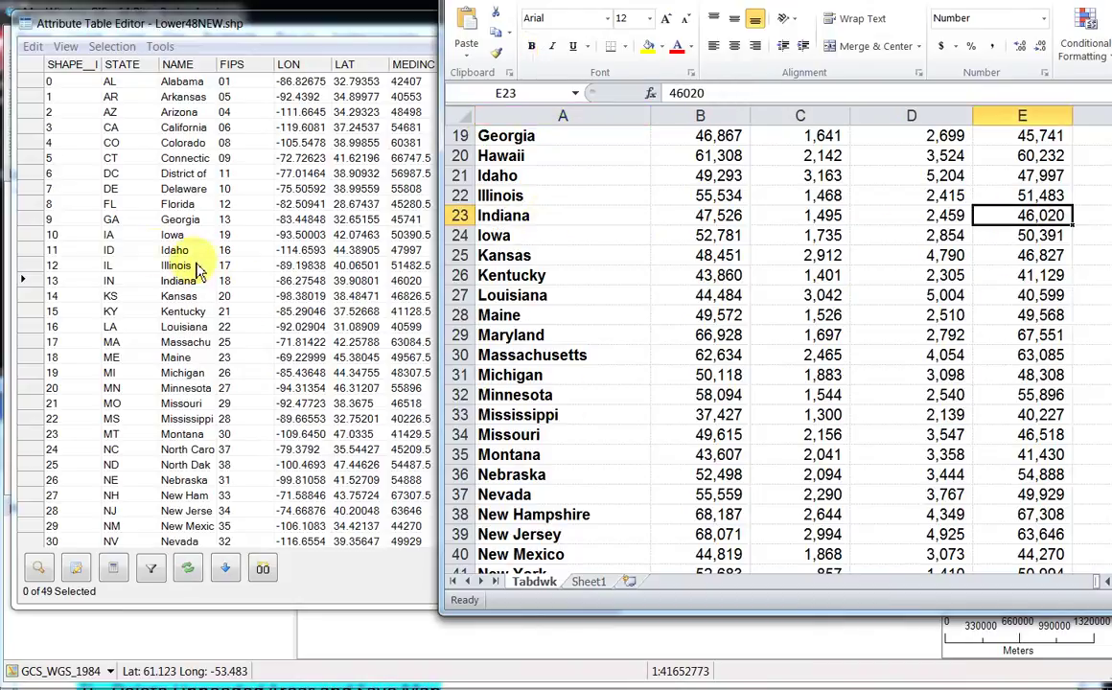
click(168, 285)
click(406, 281)
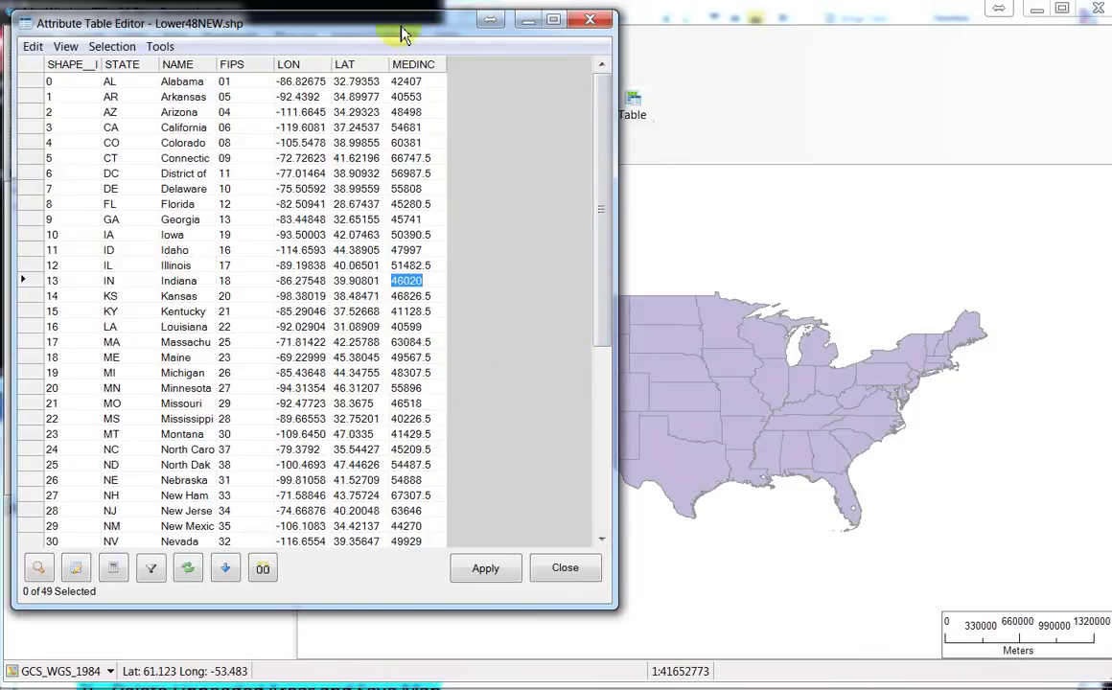
click(590, 21)
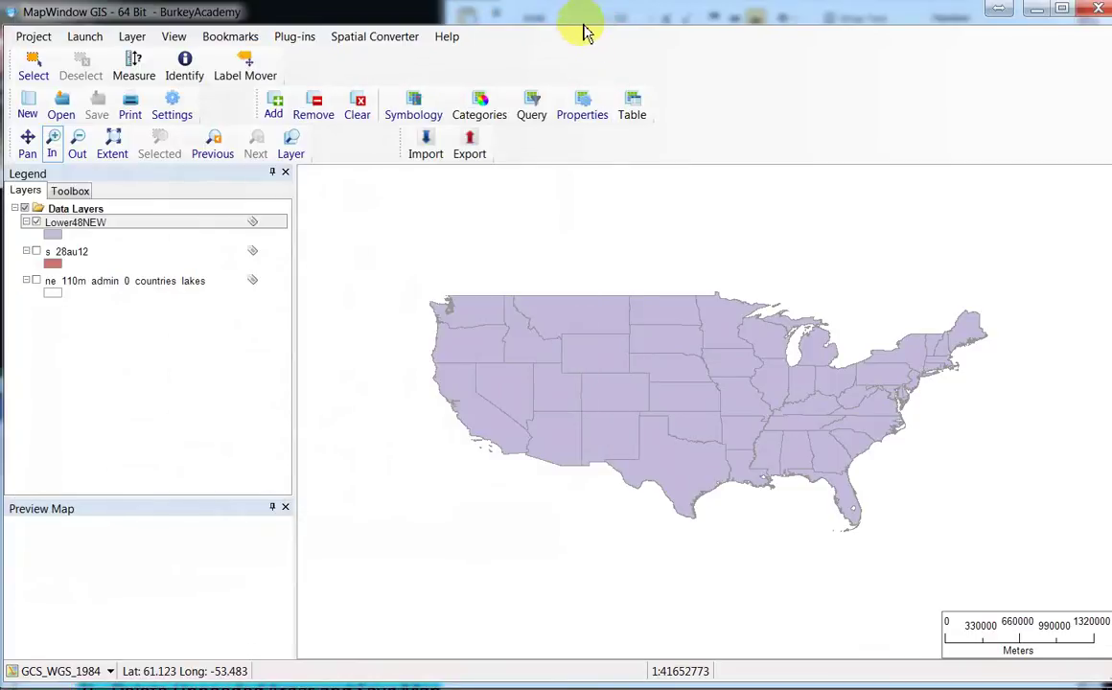
Zoom to the full map extent and set the Lower48NEW layer's category classification to the MEDINC field with 10 categories
click(113, 139)
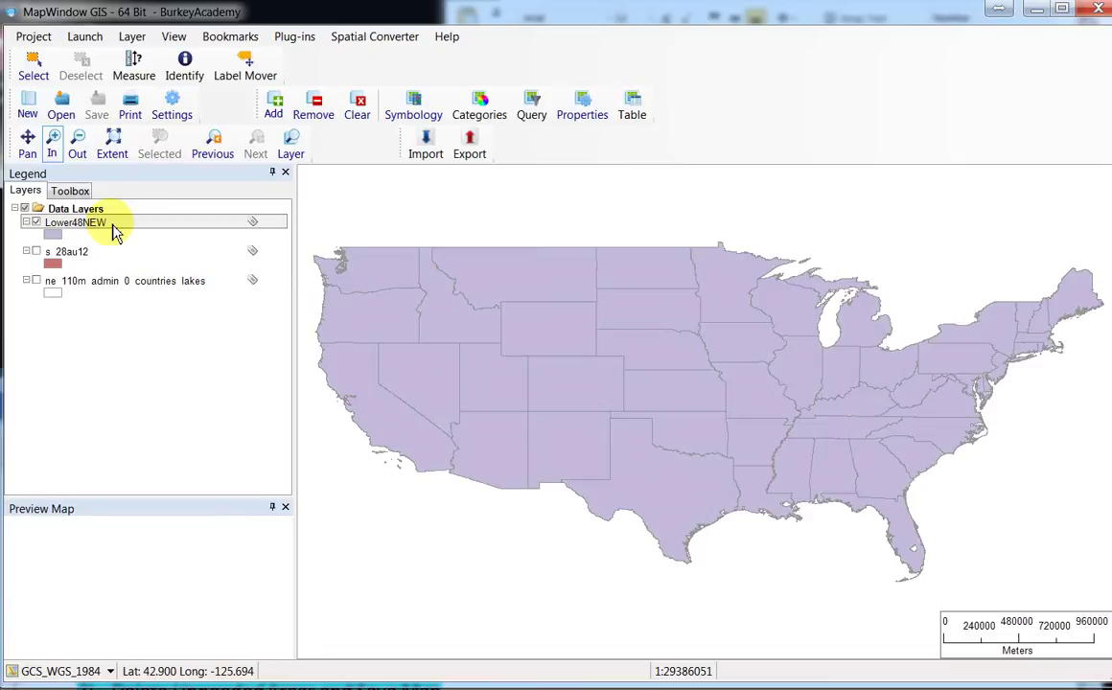
right_click(68, 231)
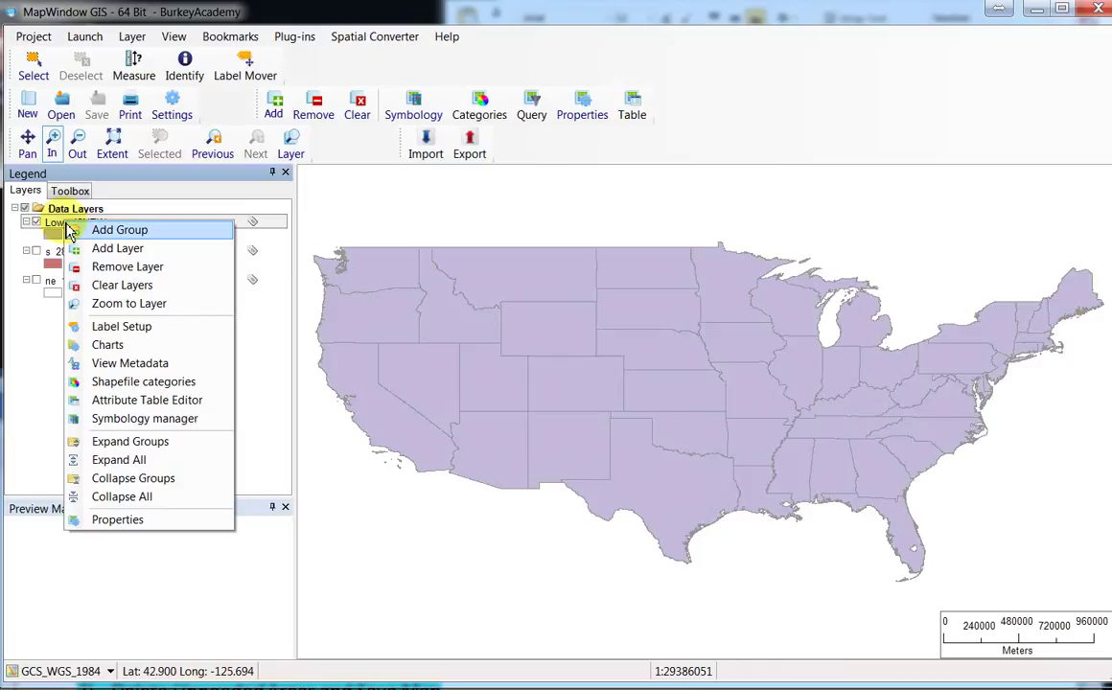
click(115, 520)
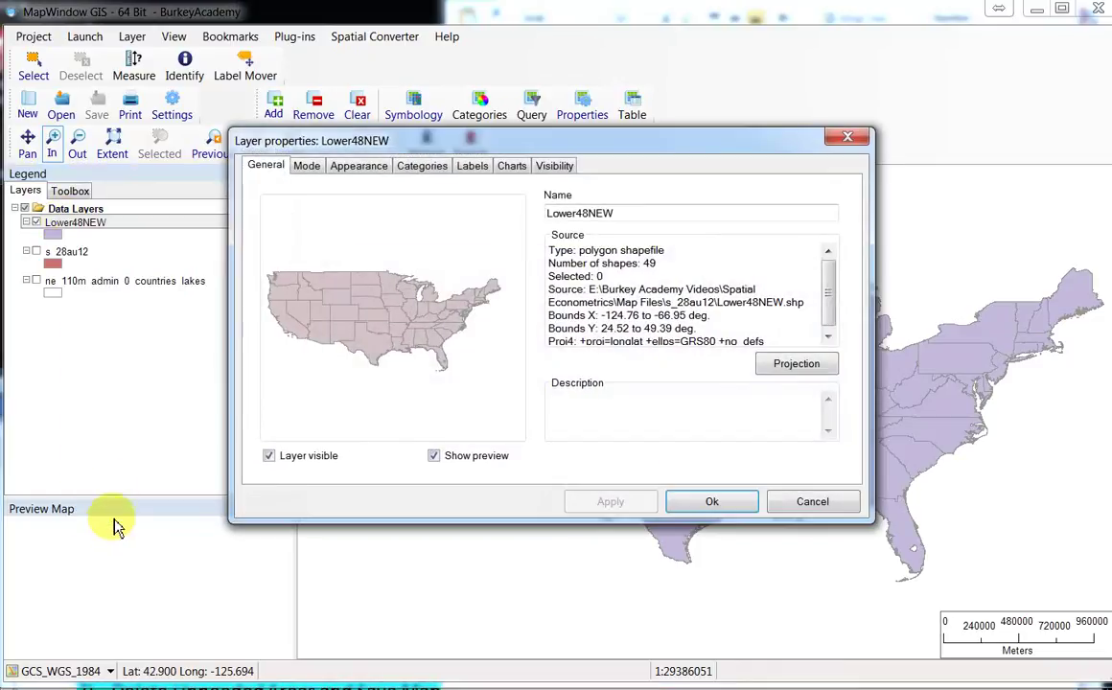
drag(389, 140, 325, 138)
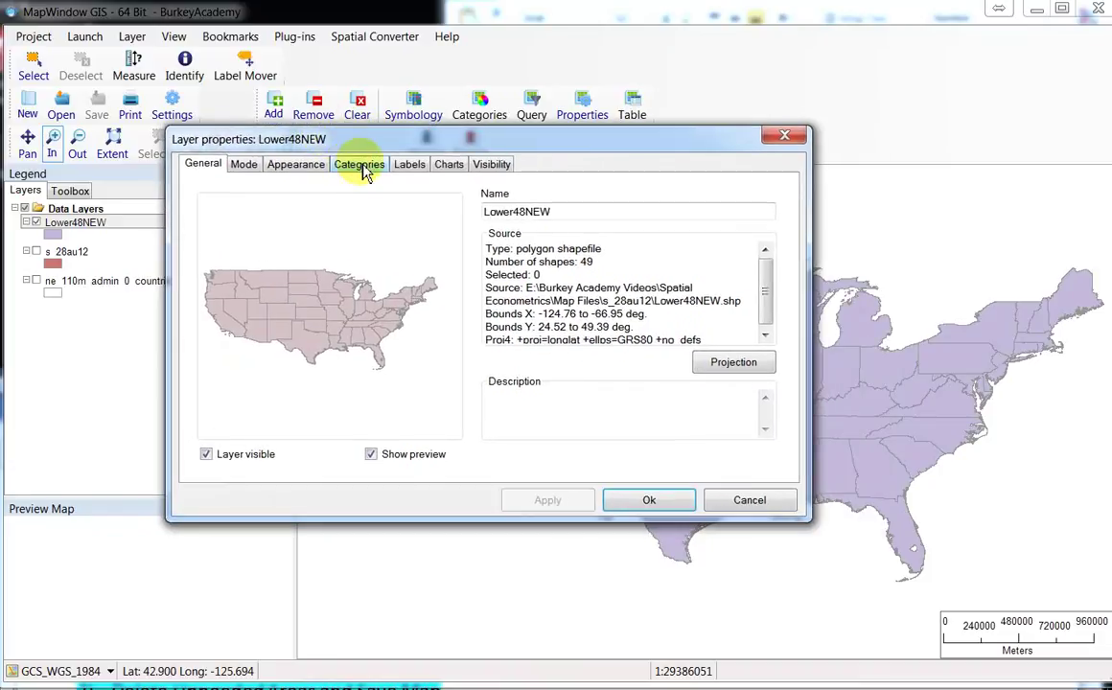
click(362, 166)
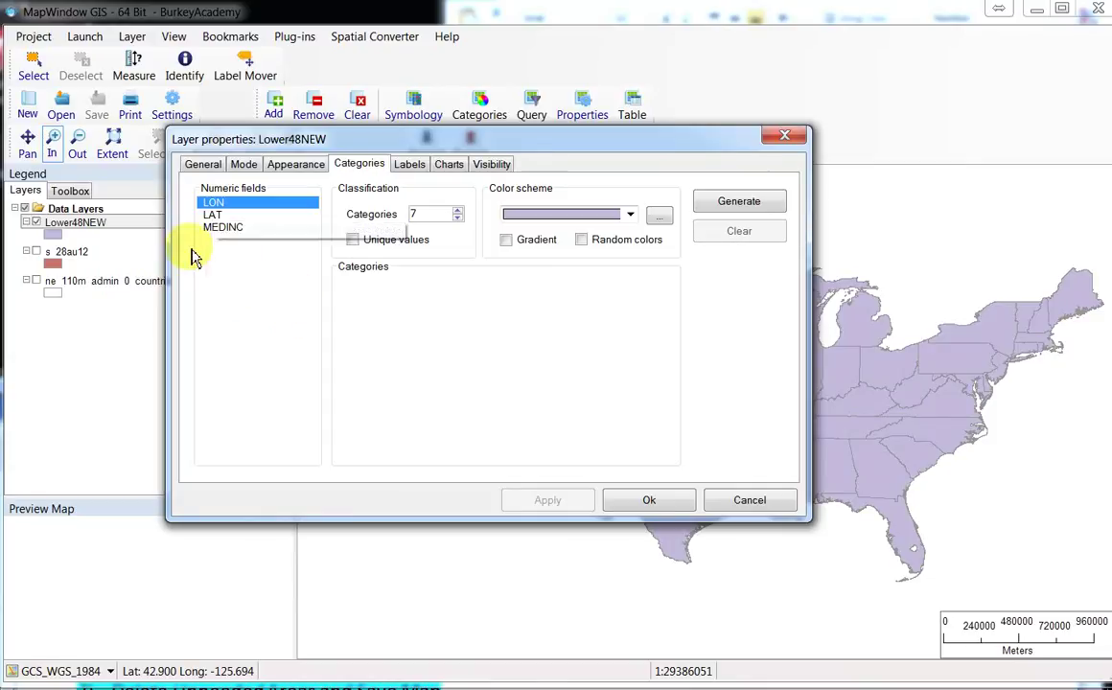
click(218, 228)
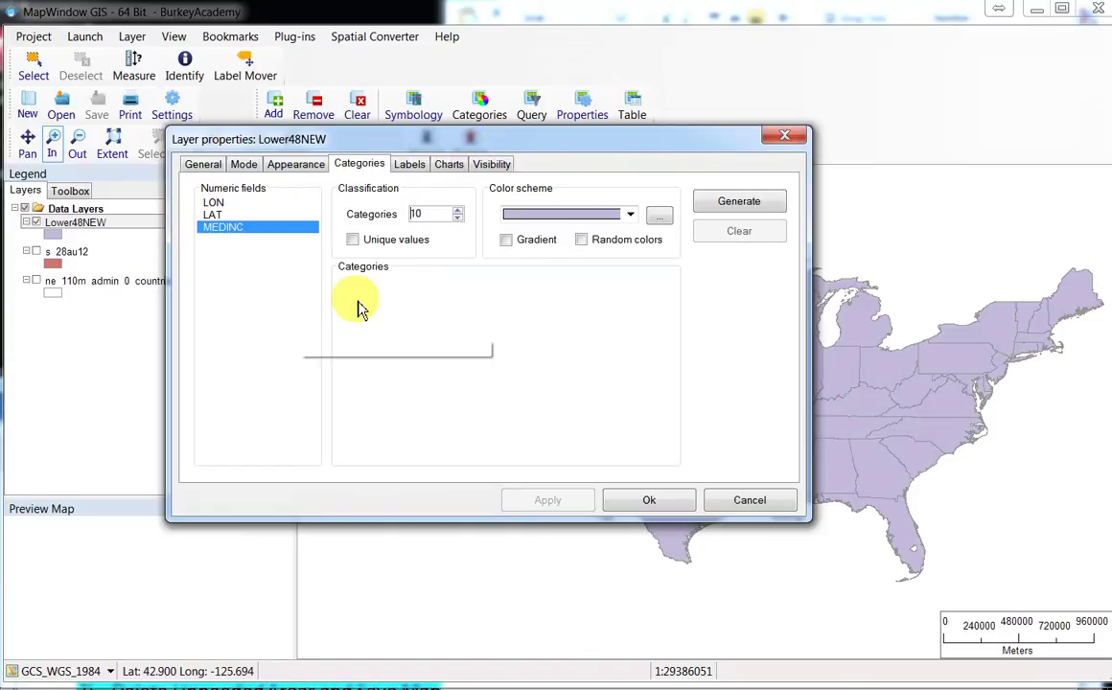
Generate the MEDINC categories with the red-yellow-green color scheme, apply them to the layer, and uncover the map
click(630, 213)
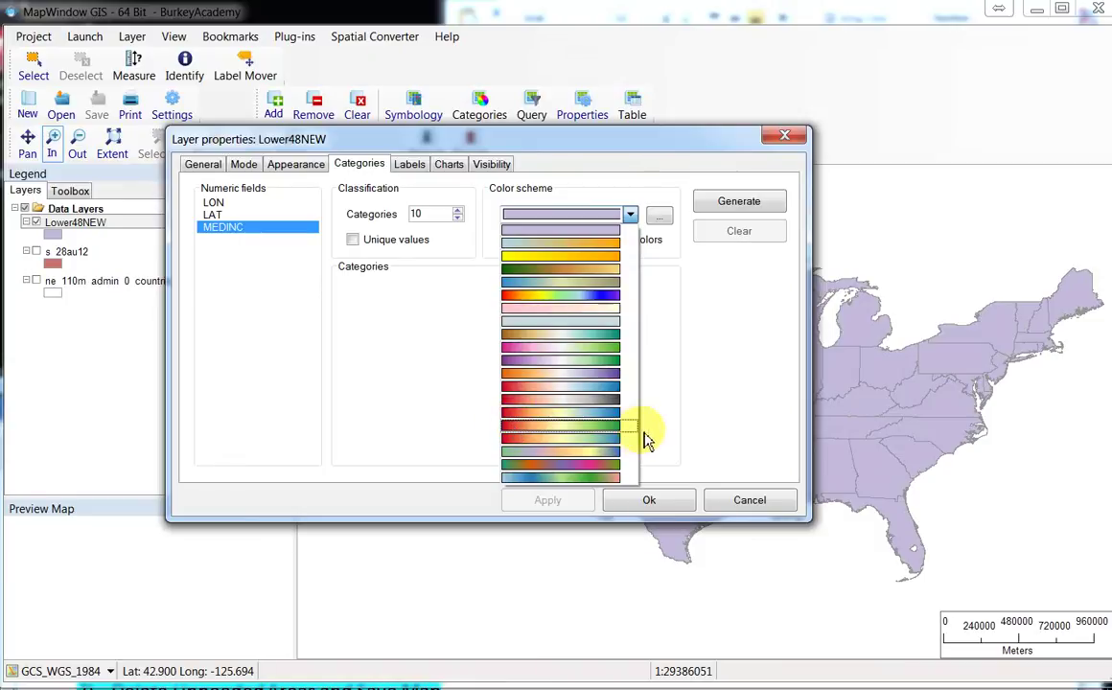
click(530, 428)
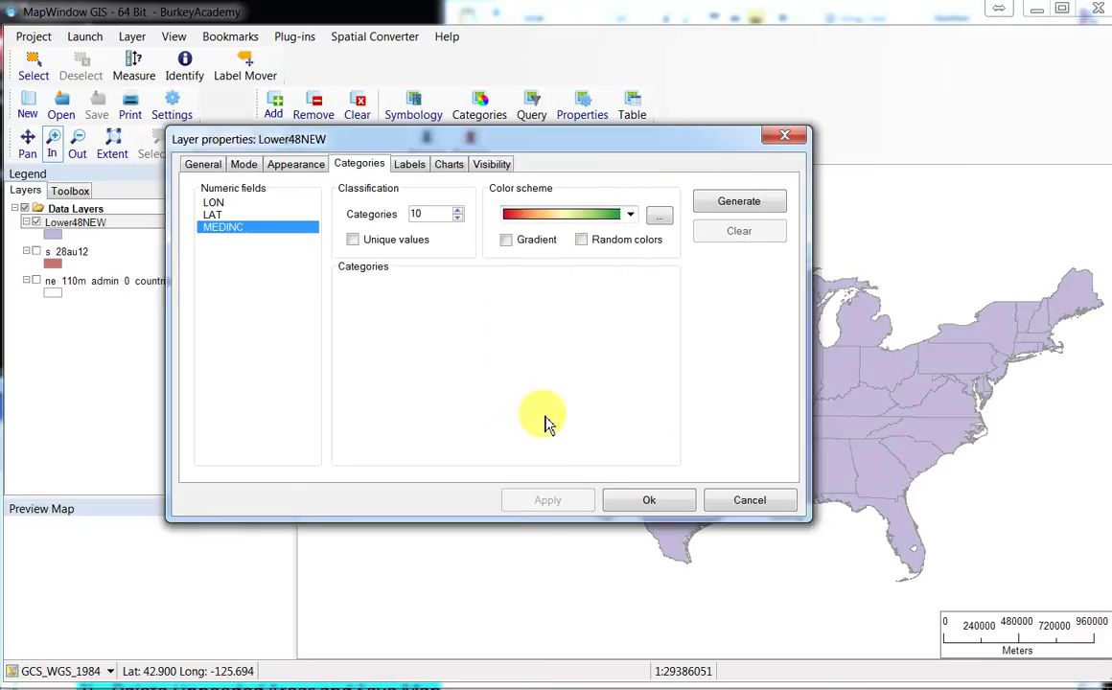
click(722, 206)
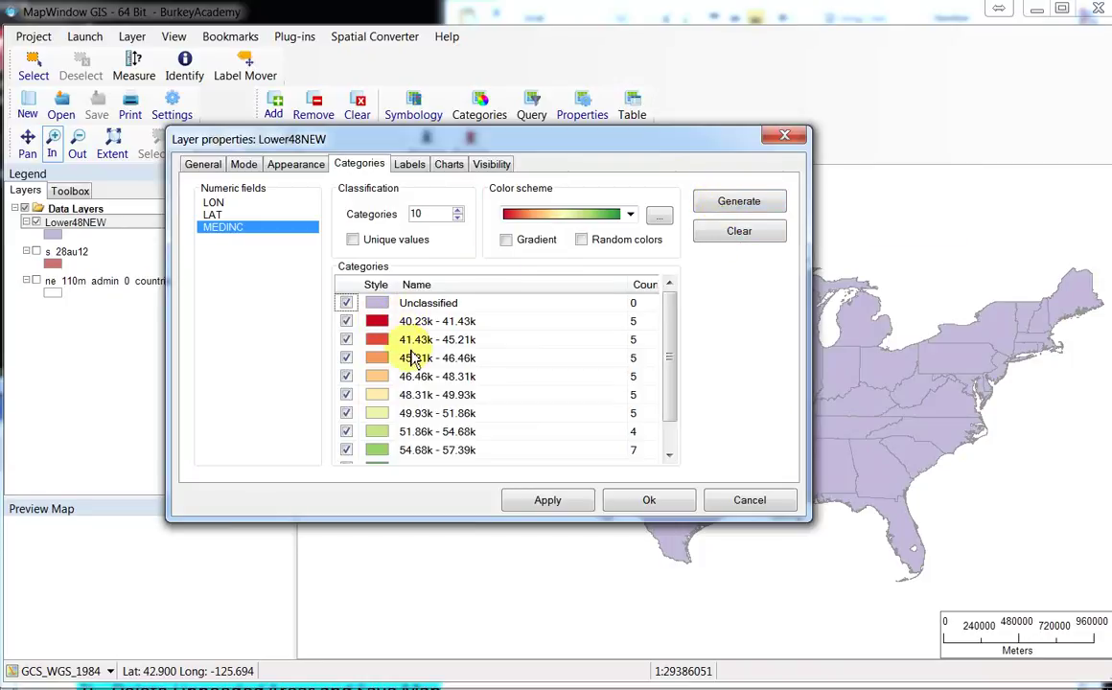
drag(668, 335, 659, 428)
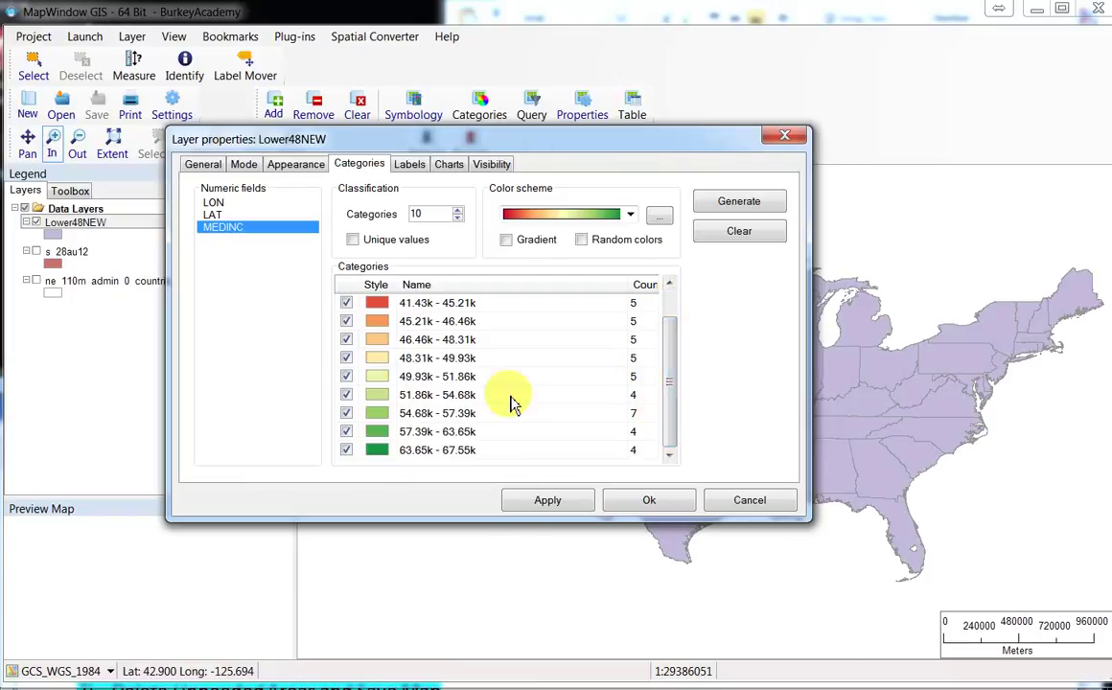
click(523, 499)
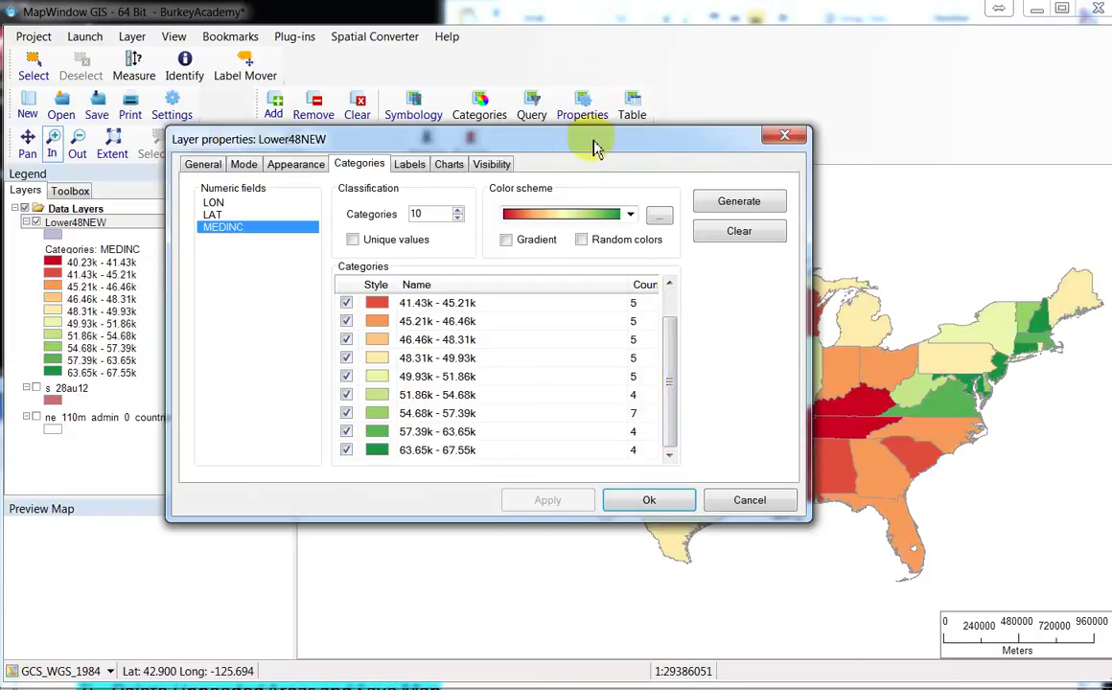
drag(595, 144, 862, 214)
click(1052, 205)
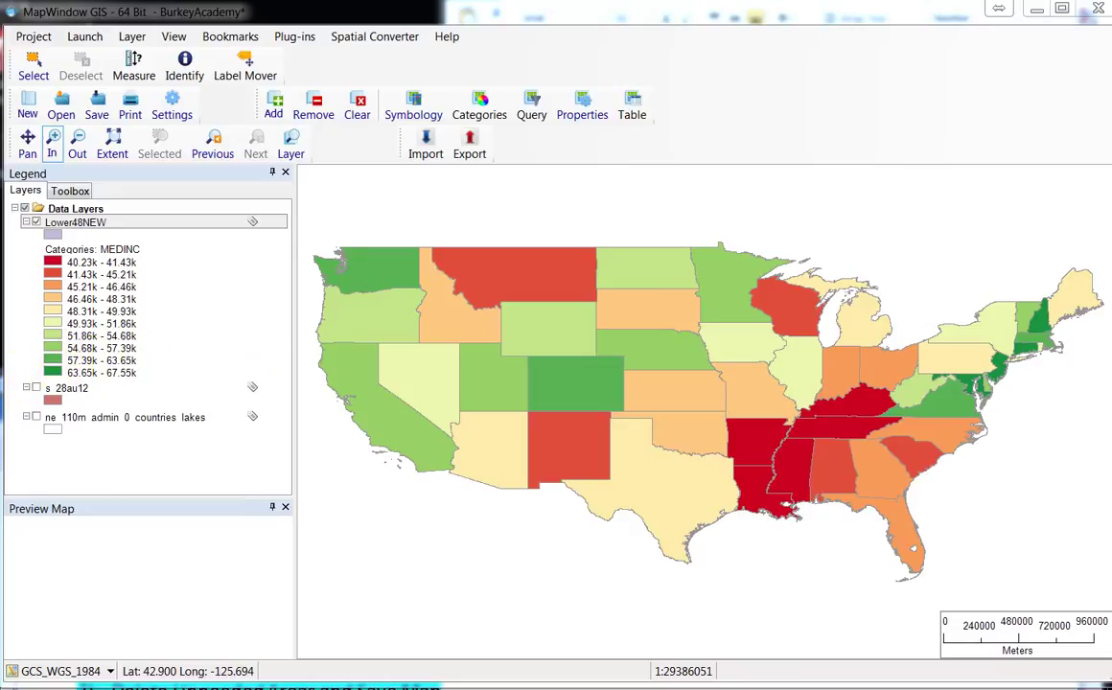
Switch to the Excel workbook and check Washington's median income in column E against the map legend
key(alt+Tab)
drag(767, 1, 658, 5)
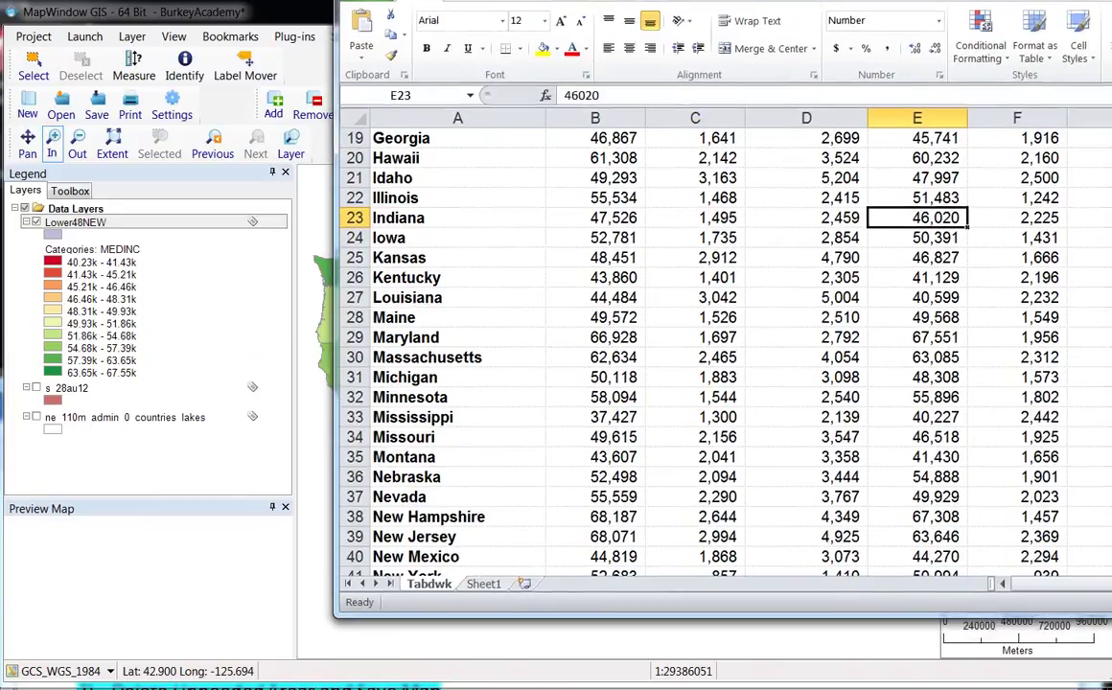
scroll(566, 396, down, 12)
scroll(513, 428, up, 2)
drag(407, 279, 928, 287)
click(925, 280)
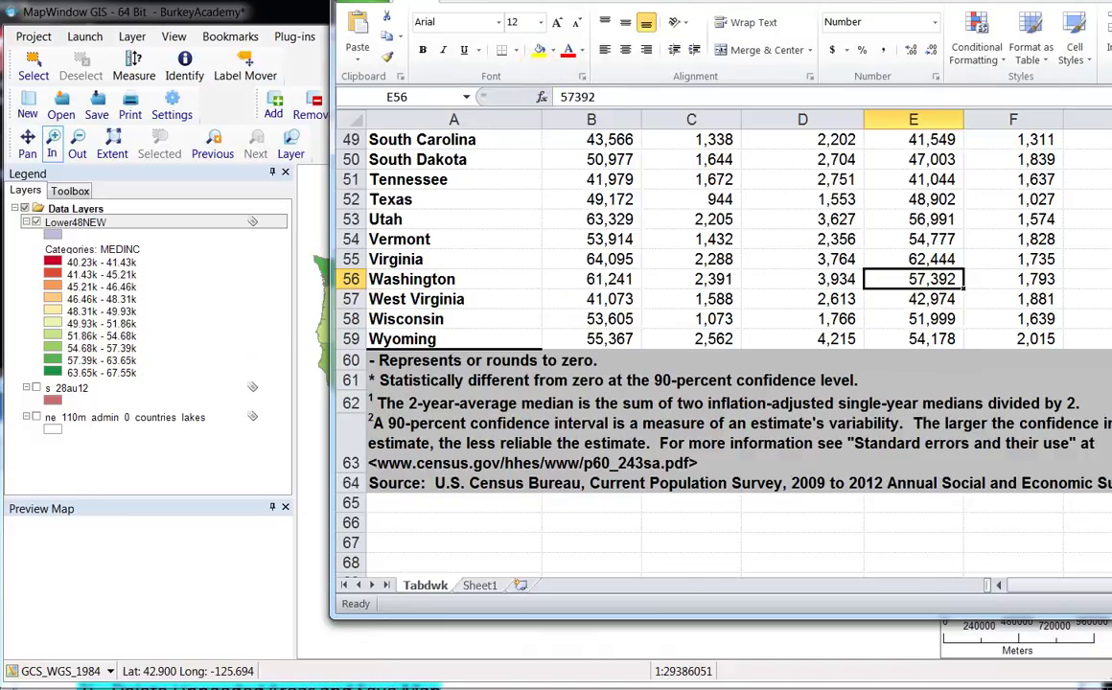
drag(690, 1, 1110, 40)
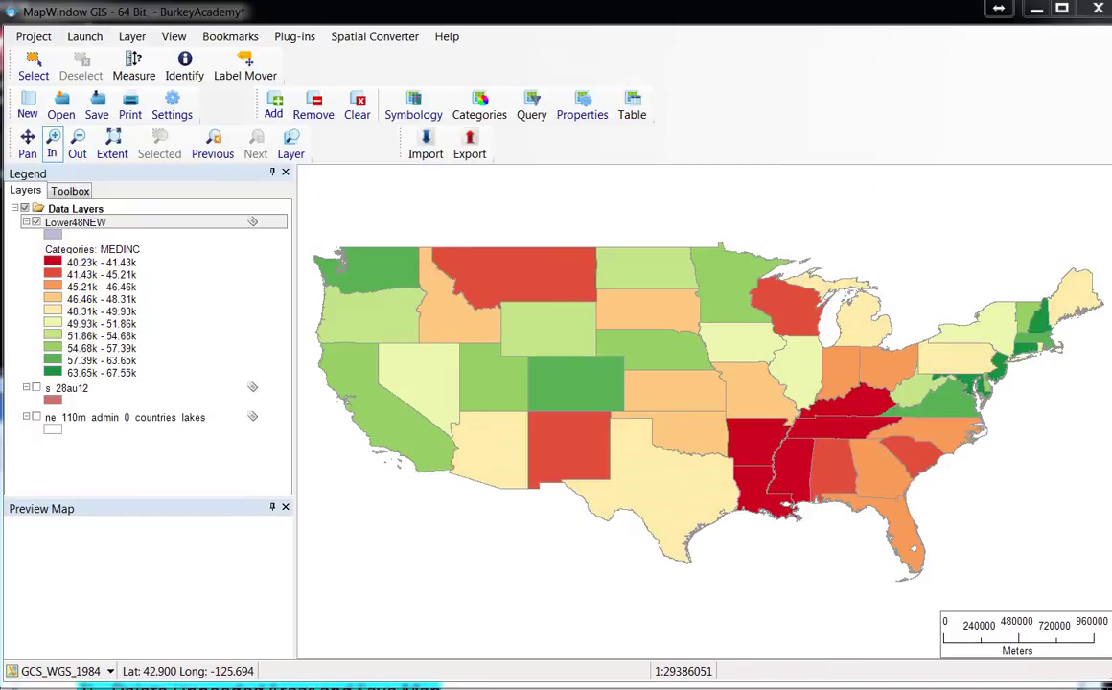
Look up Kentucky's median income in column E of the Excel workbook and return to the map
drag(1110, 38, 371, 49)
scroll(326, 274, up, 4)
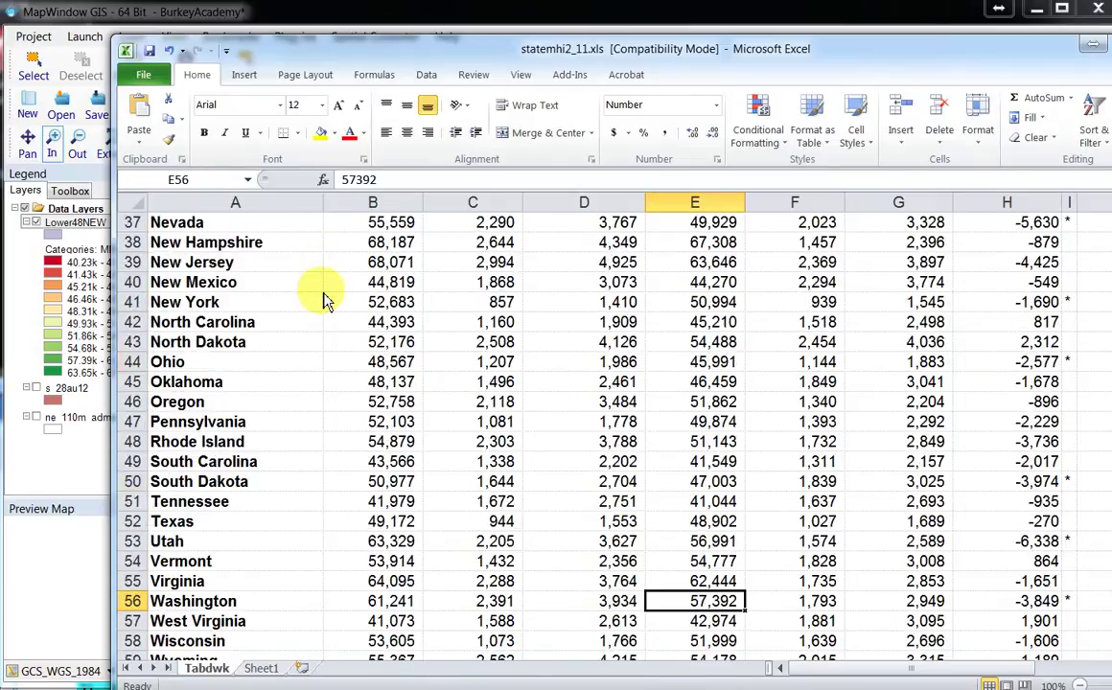
scroll(324, 300, up, 6)
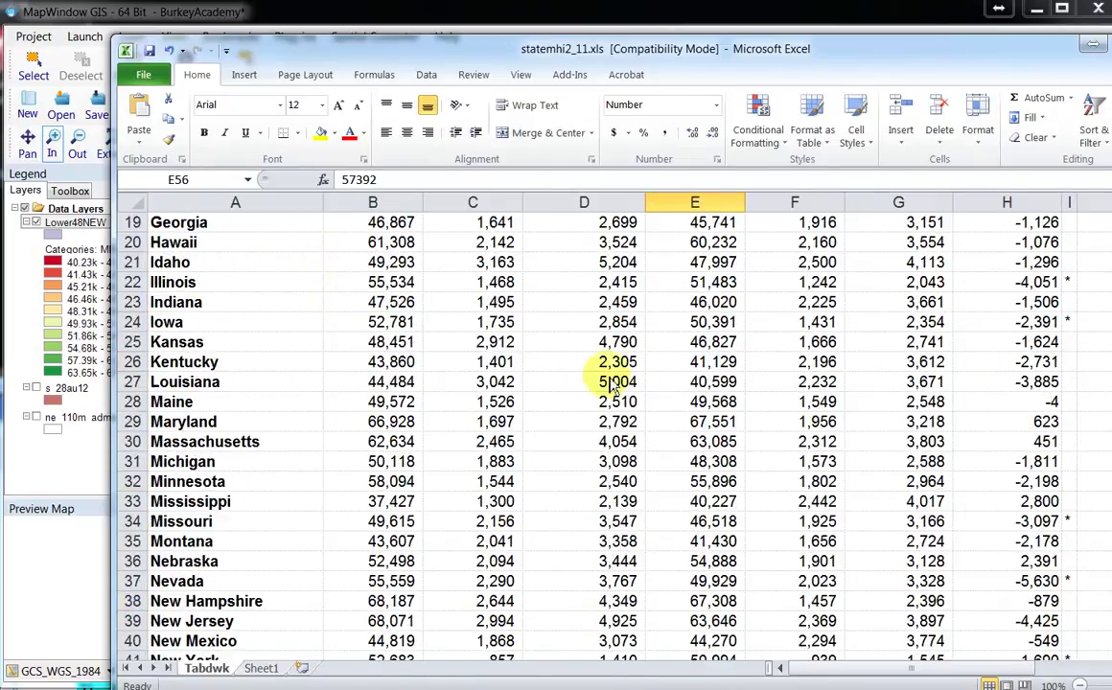
click(677, 364)
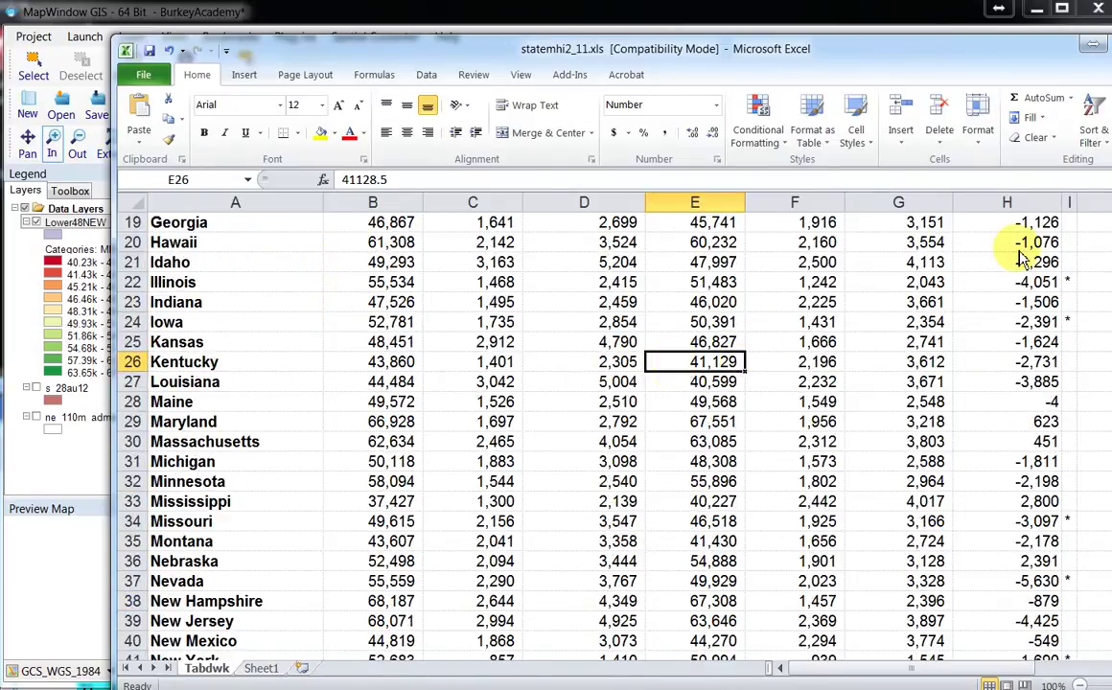
click(1093, 45)
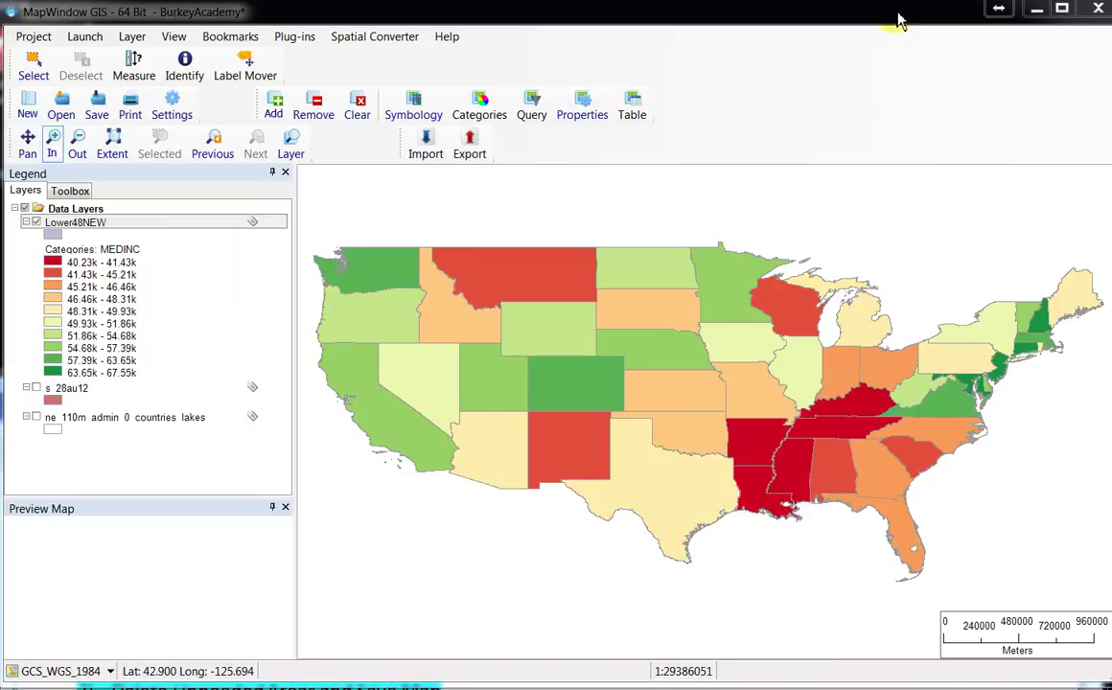
Bring the Lower48NEW layer properties back into view and accept the category settings
drag(1111, 134, 608, 103)
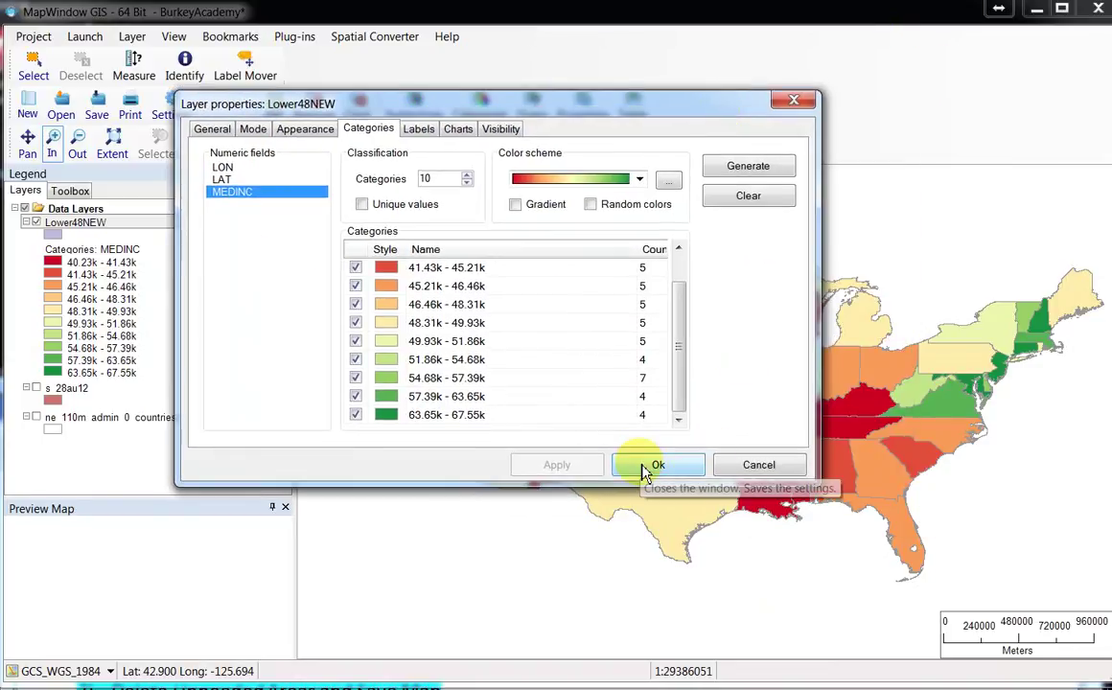
drag(541, 112, 615, 93)
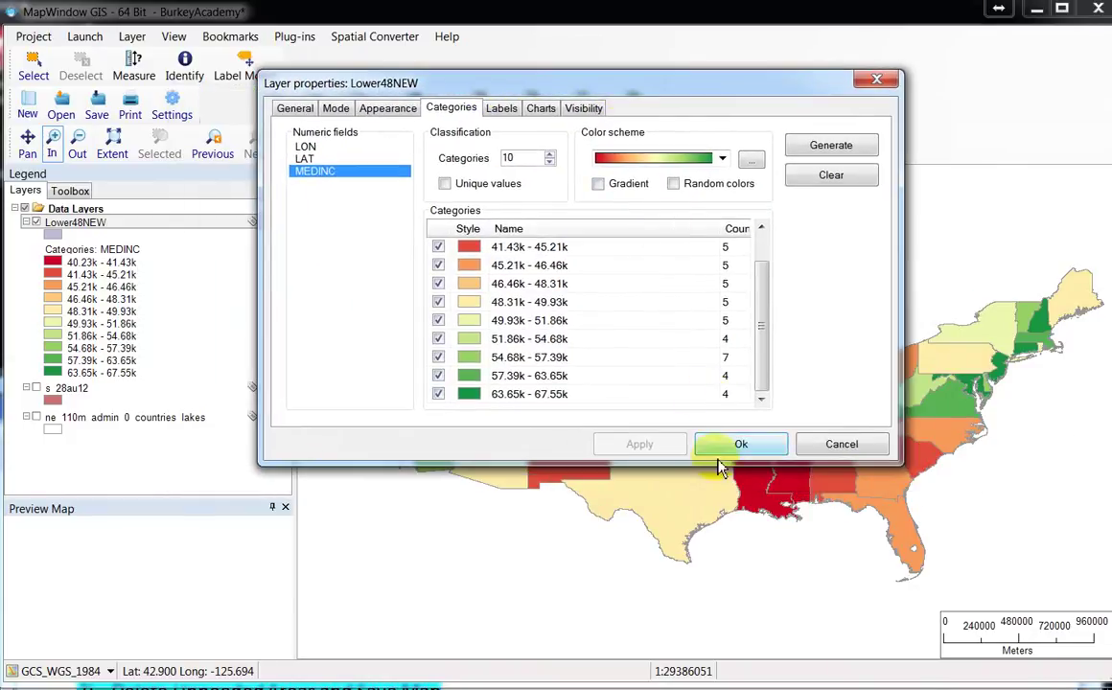
click(735, 450)
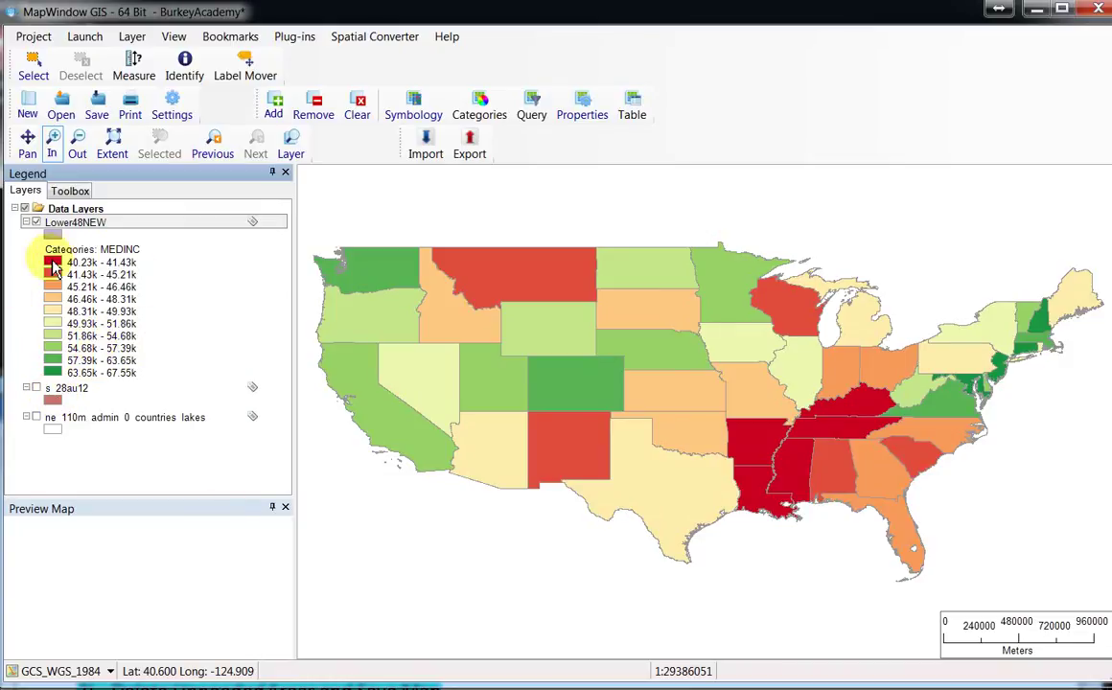
Export the map as MedIncMap.jpg to the s_28au12 folder
click(39, 41)
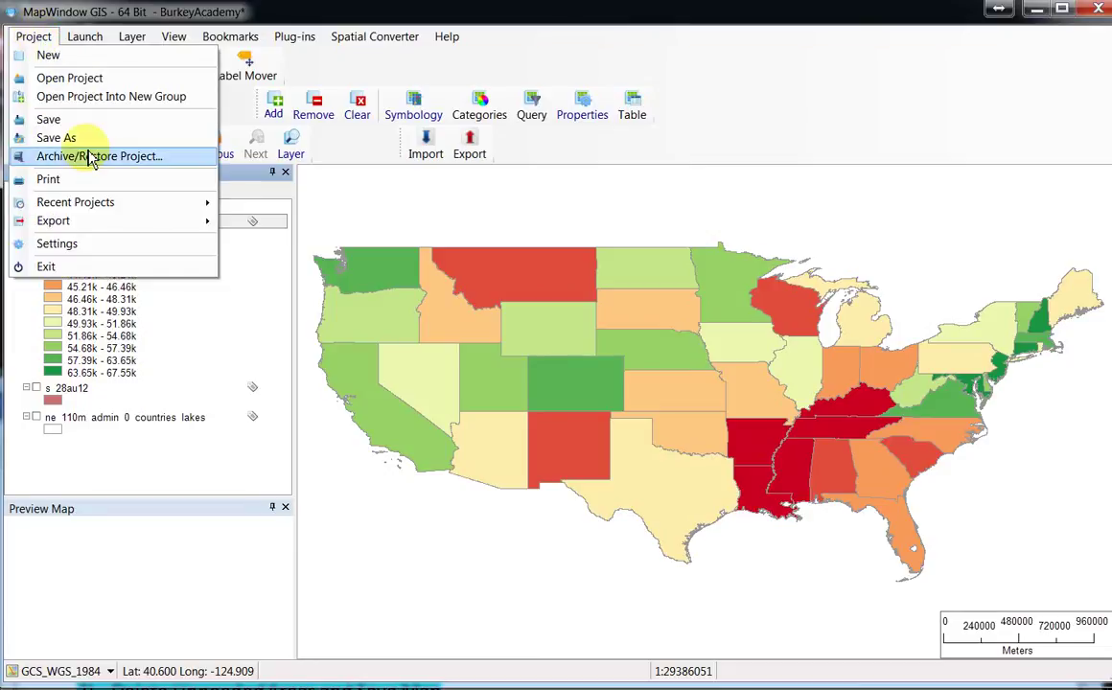
mouse_move(72, 225)
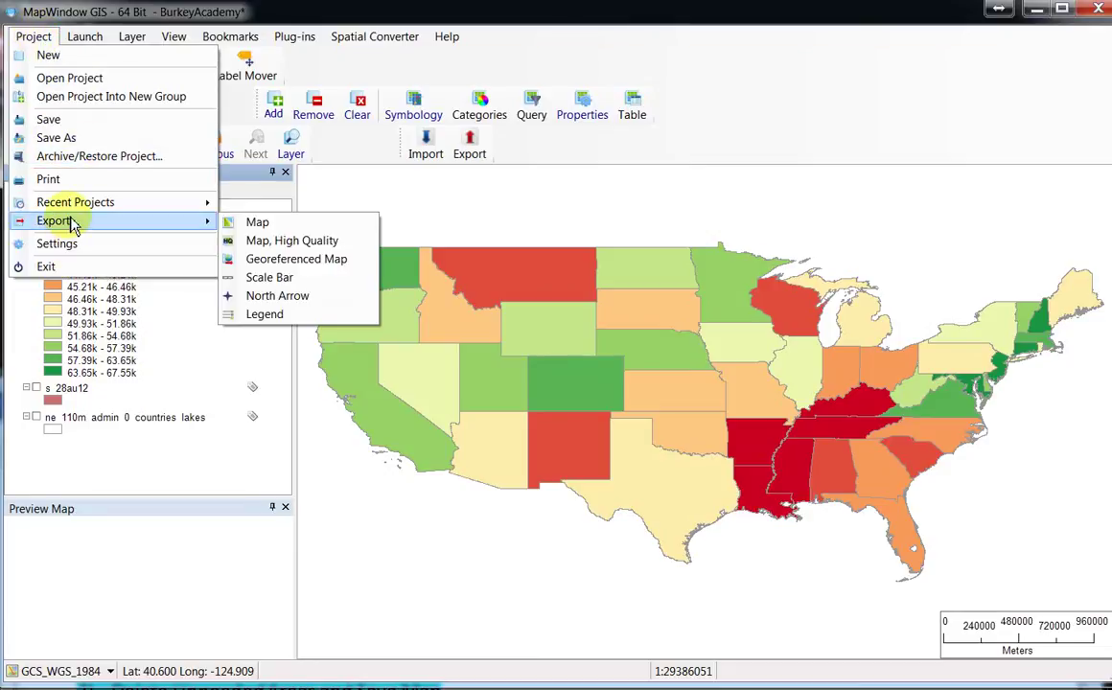
click(261, 228)
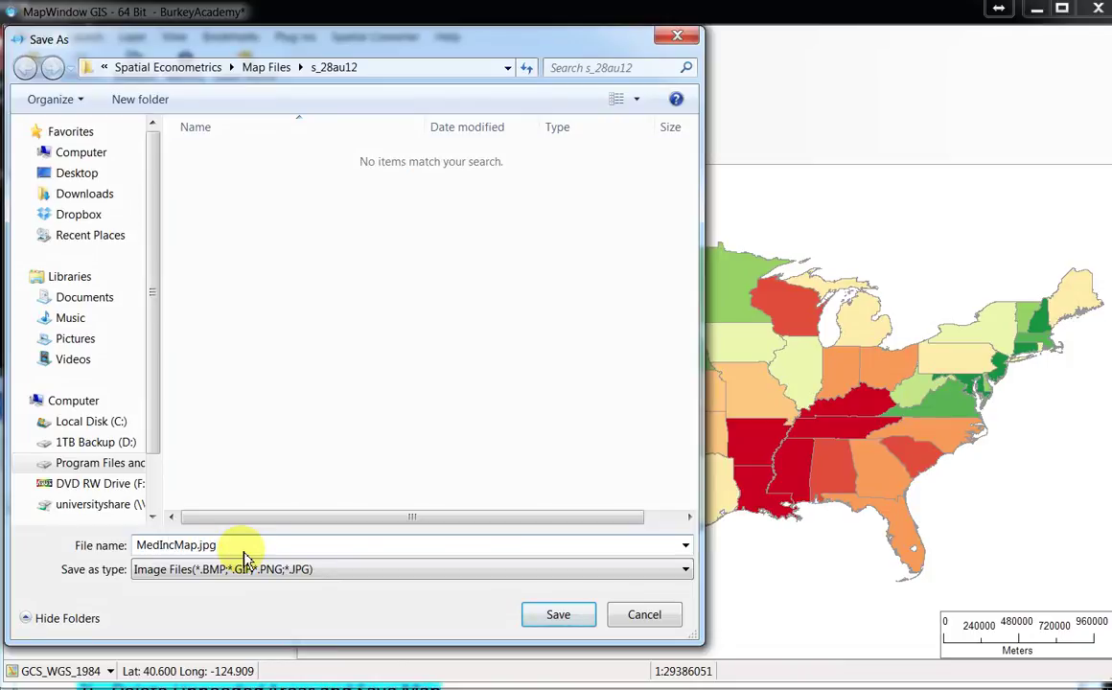
key(Return)
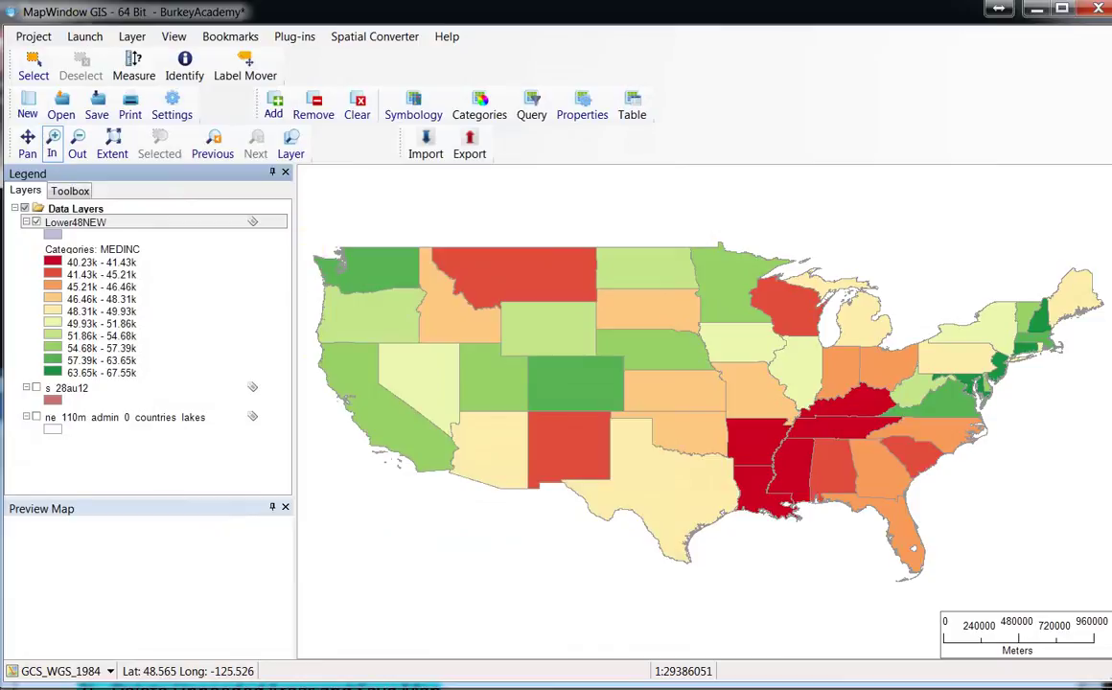
Move the MapWindow GIS and Word windows aside to uncover the desktop icons
click(40, 41)
click(136, 13)
drag(136, 12, 376, 18)
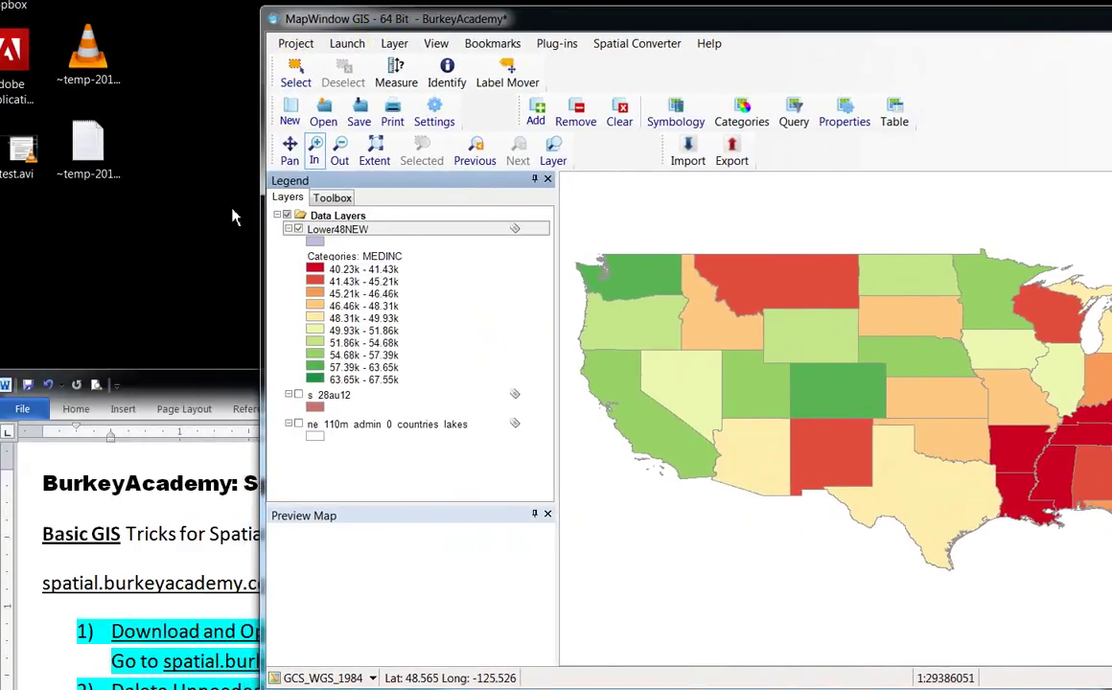
drag(163, 393, 191, 584)
Export the map to the Desktop as MedIncMap.jpg
click(296, 43)
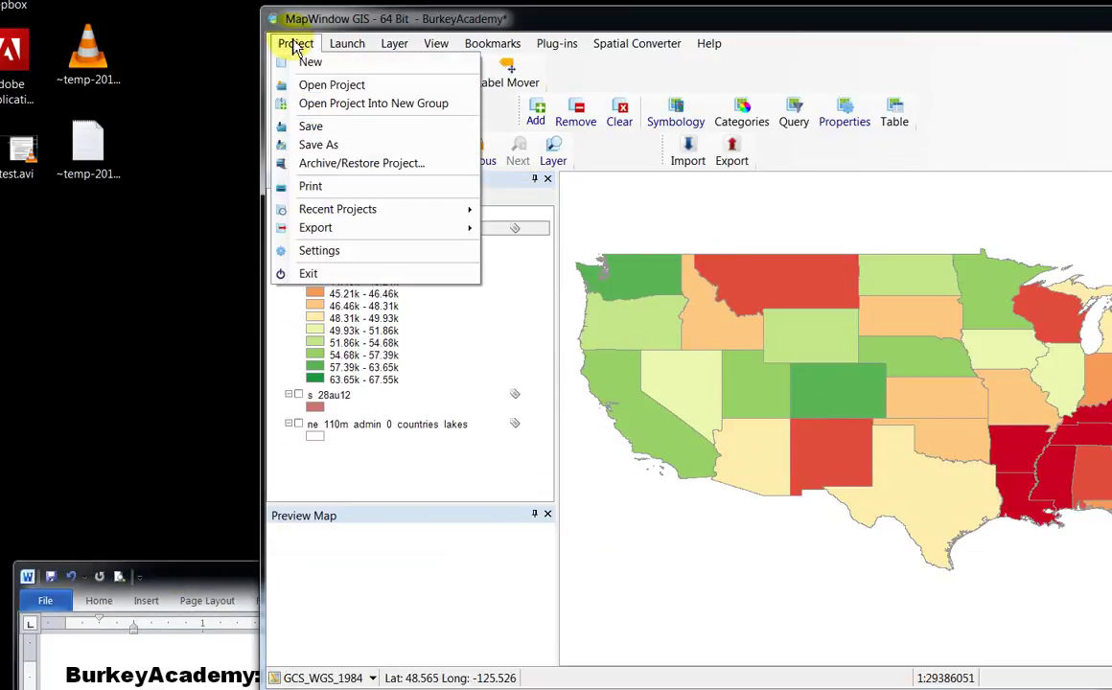
mouse_move(442, 230)
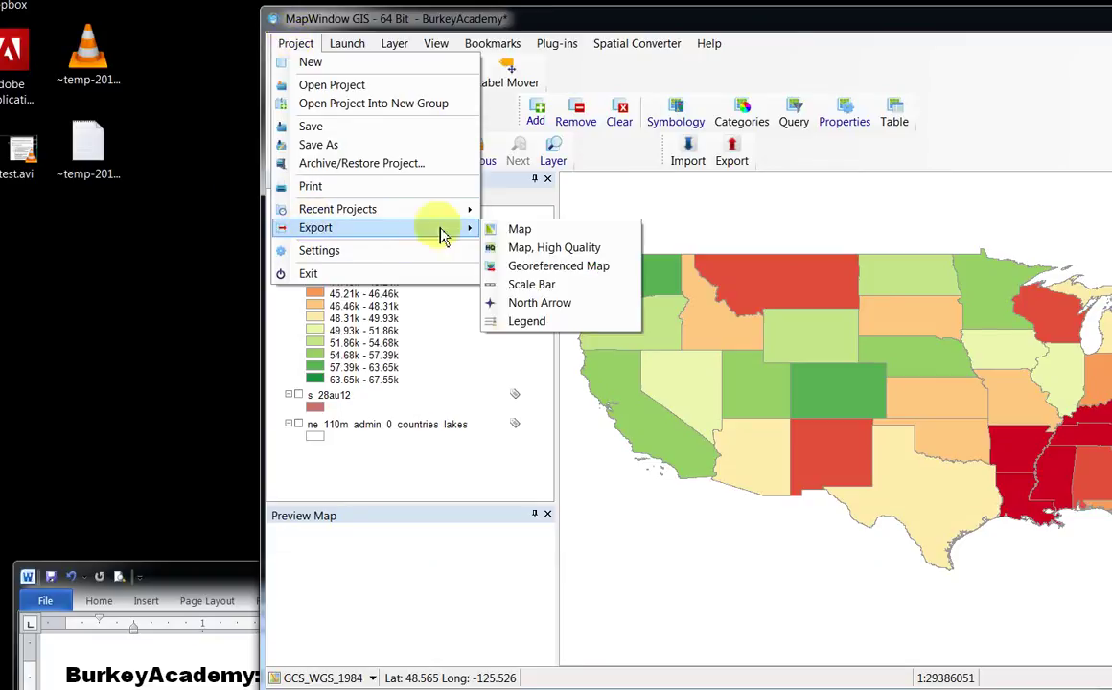
click(570, 230)
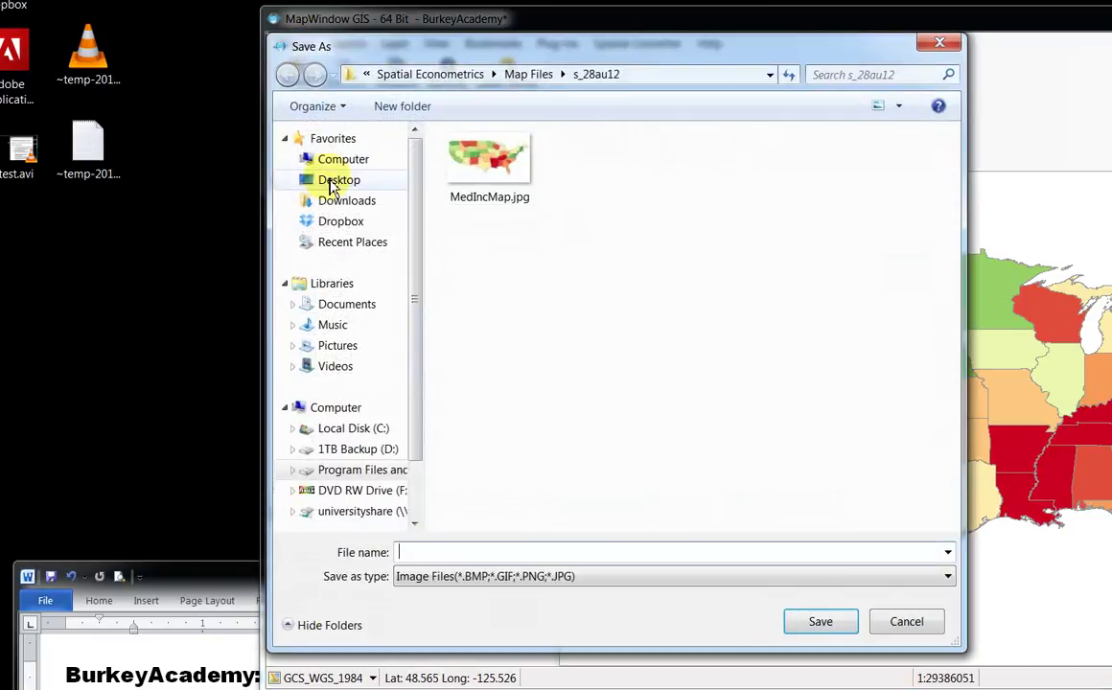
click(330, 180)
click(432, 556)
text(MedIncMap.jp)
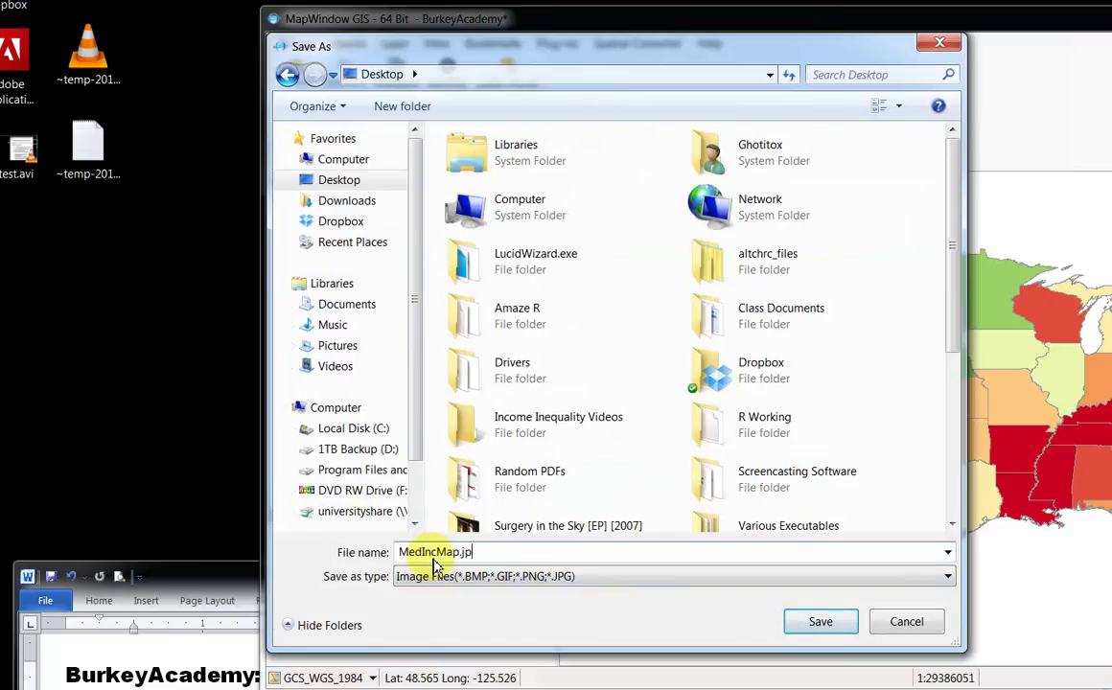
text(g)
key(Return)
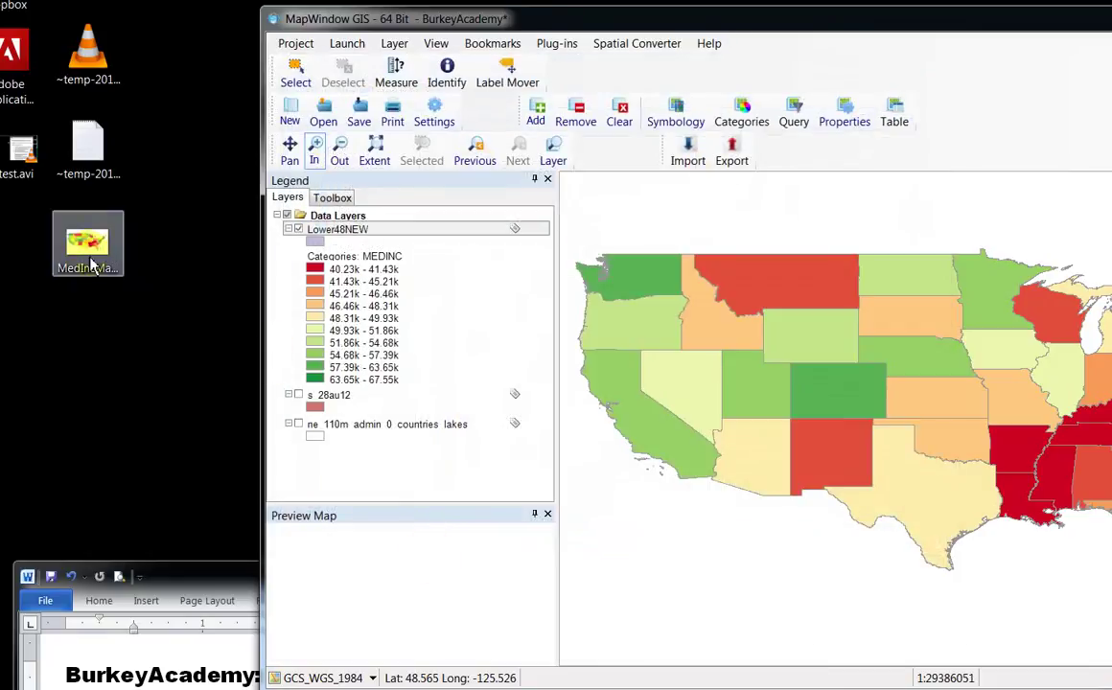
Open MedIncMap.jpg from the desktop in Windows Photo Viewer and examine the exported map
click(92, 260)
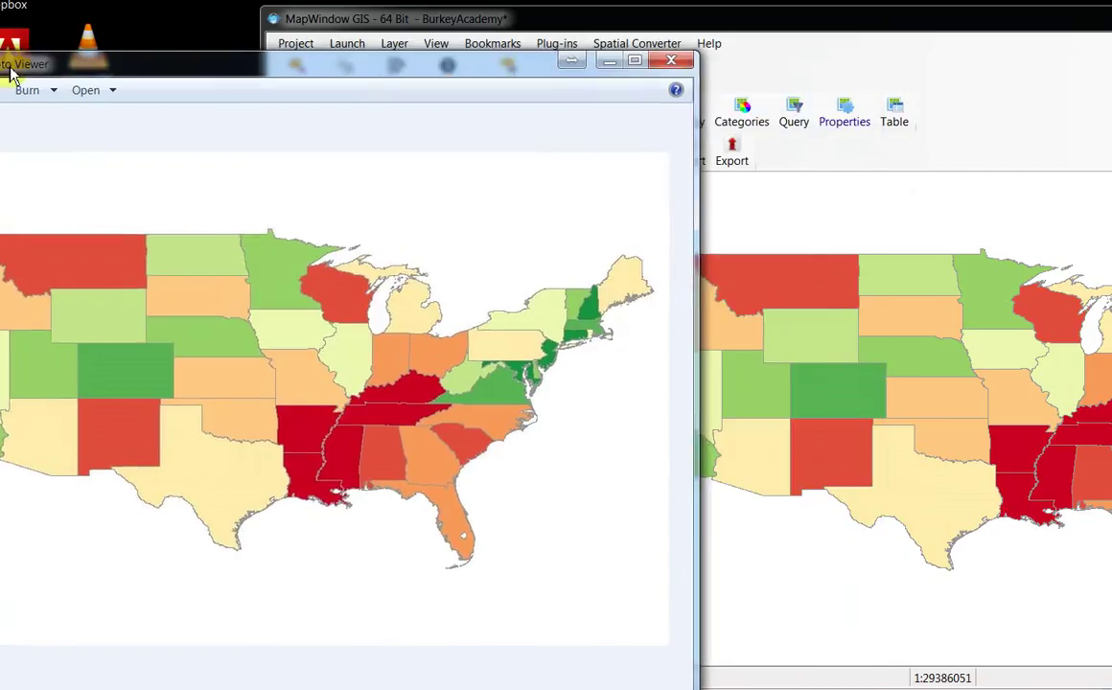
drag(196, 69, 324, 24)
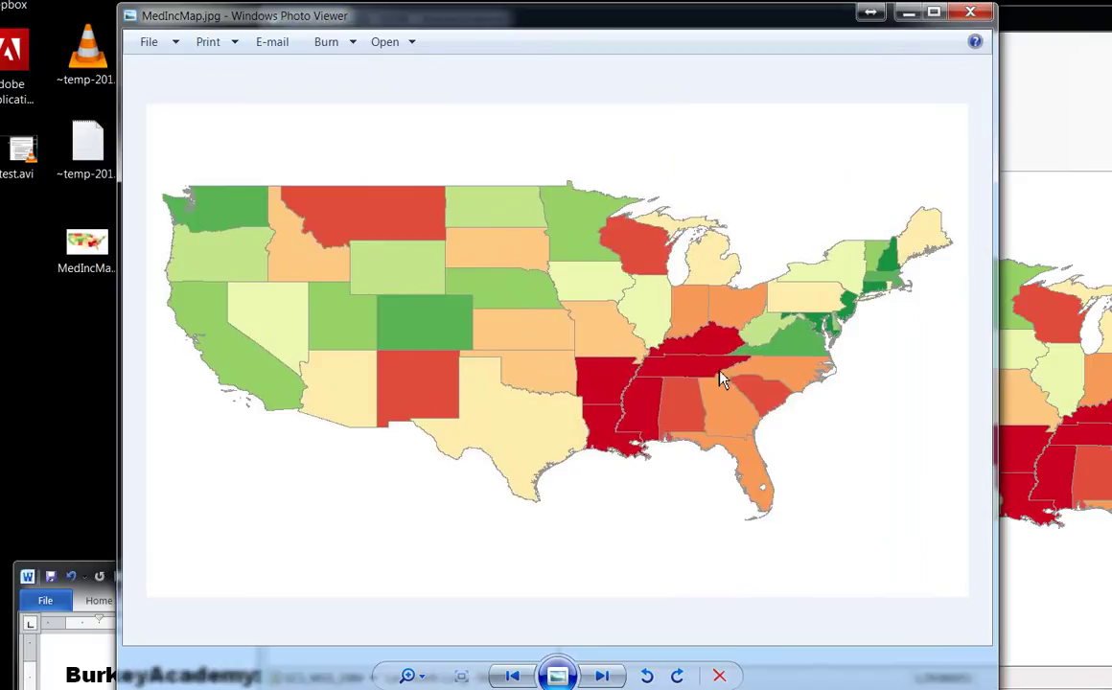
click(781, 55)
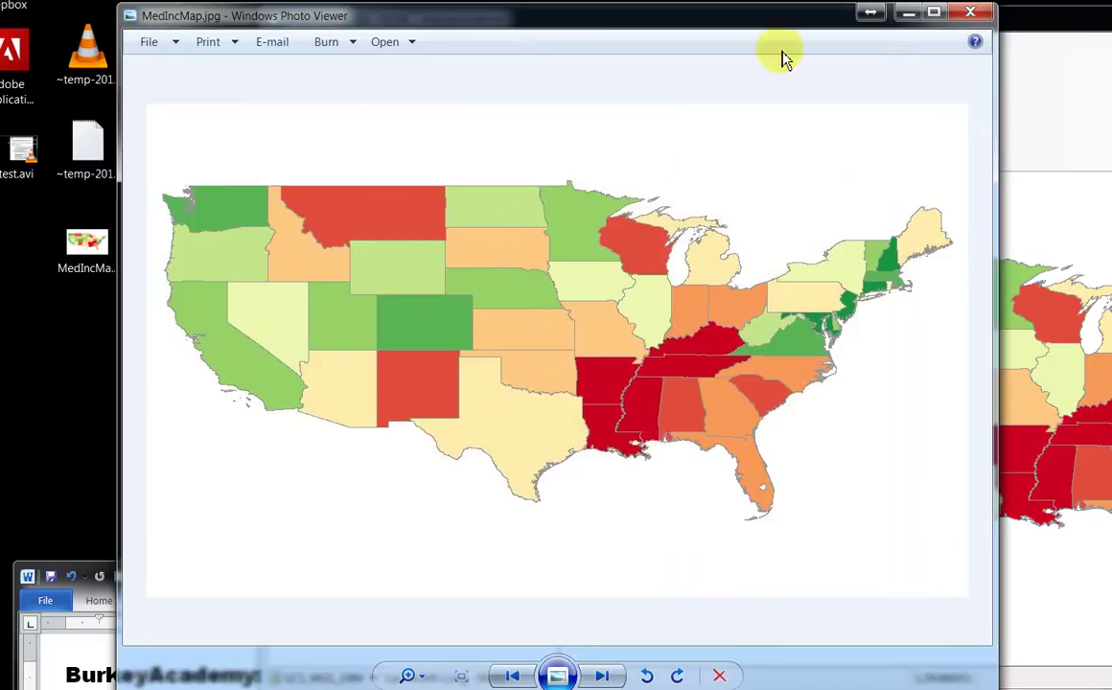
Minimize the photo viewer and export the map legend from MapWindow GIS to the Desktop as IncLegend.jpg
click(908, 15)
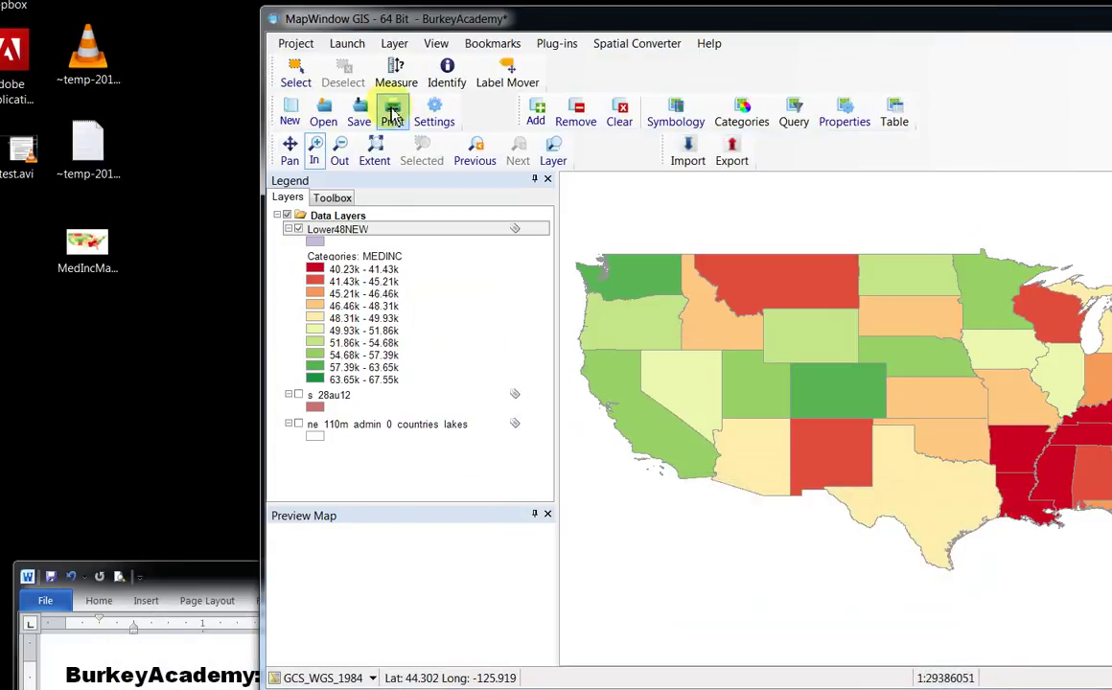
click(299, 45)
mouse_move(350, 235)
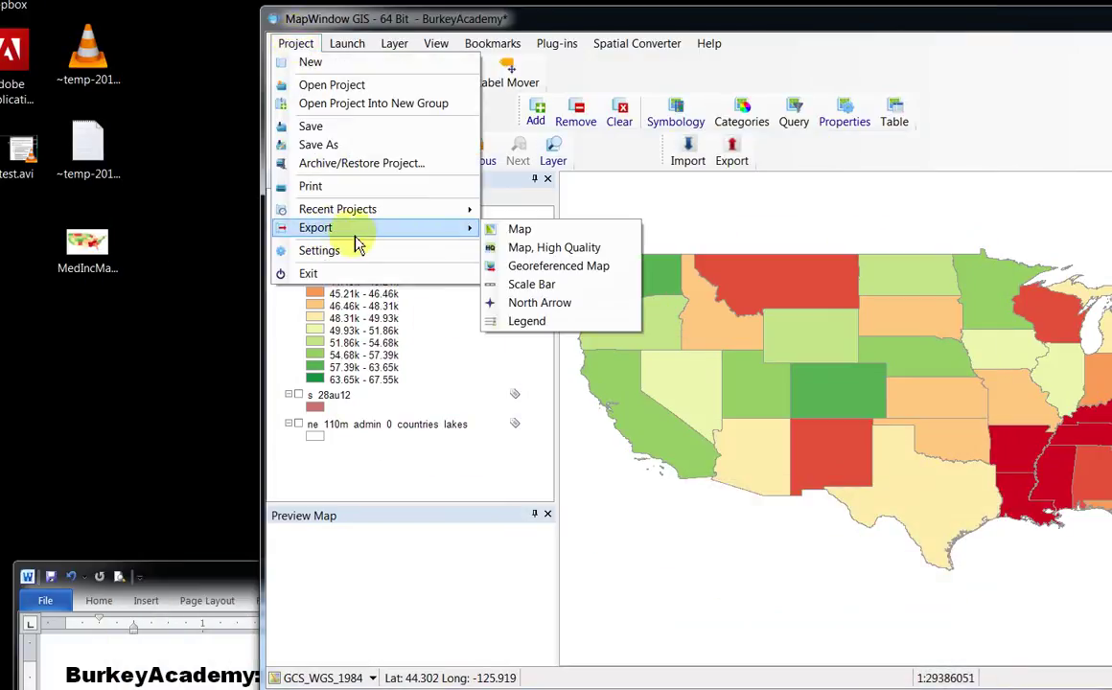
click(532, 326)
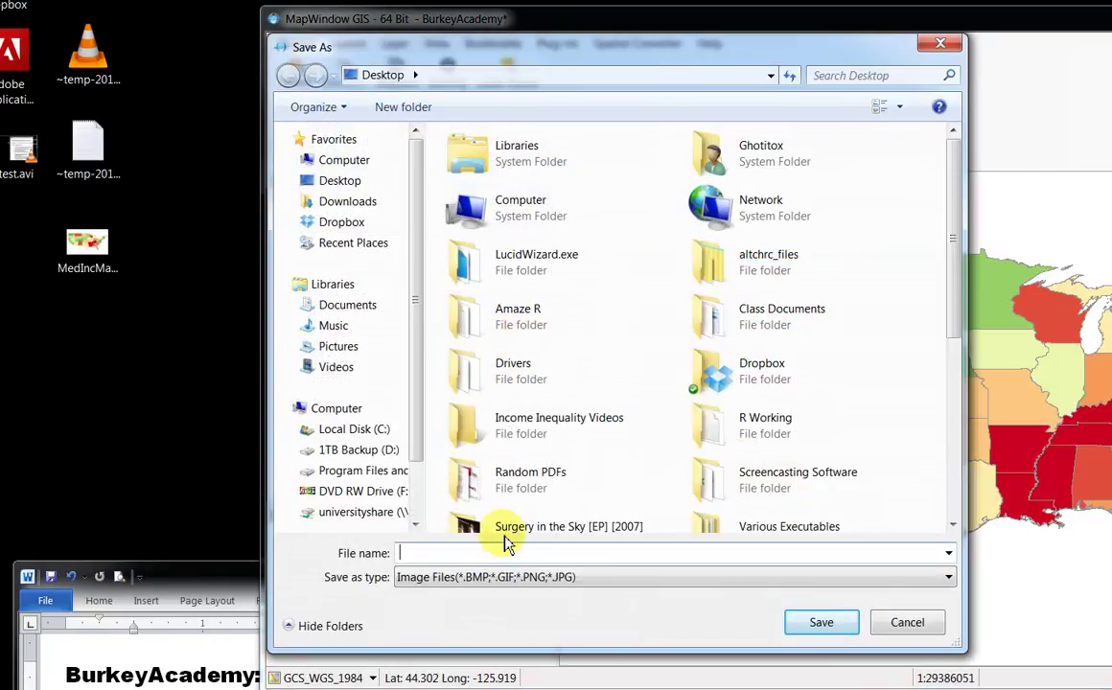
text(IncLegend.jpg)
click(824, 625)
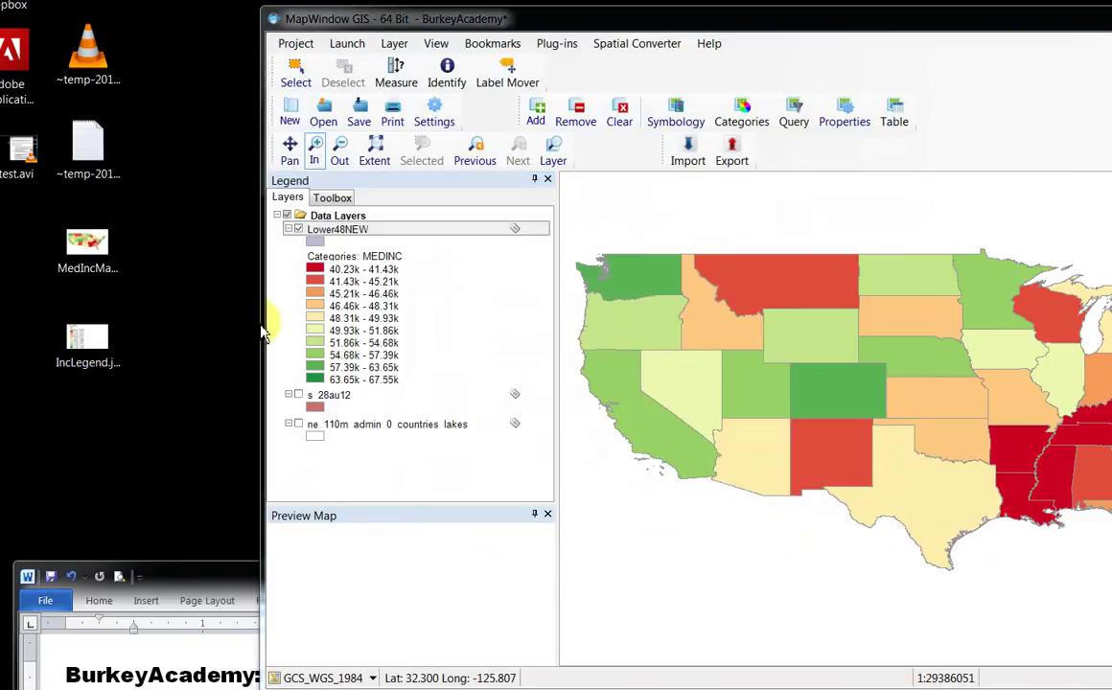
Examine the exported IncLegend.jpg in Windows Photo Viewer and bring up BurkeyAcademy's Spatial Econometrics Project page in the browser
drag(1110, 2, 650, 3)
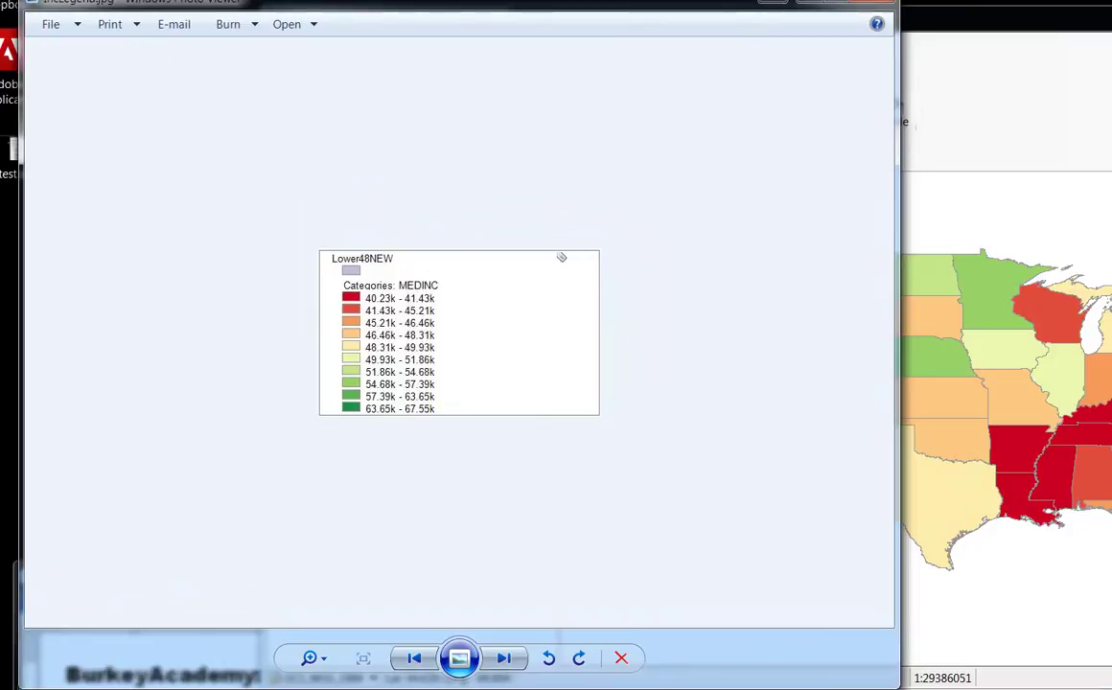
mouse_move(240, 675)
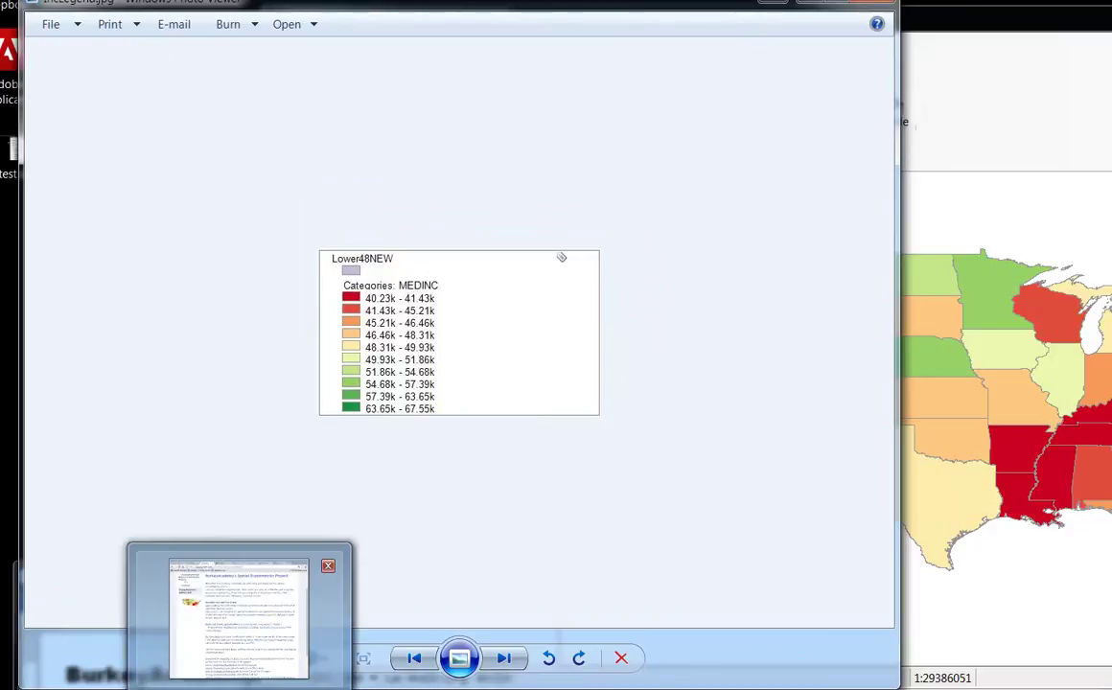
click(238, 613)
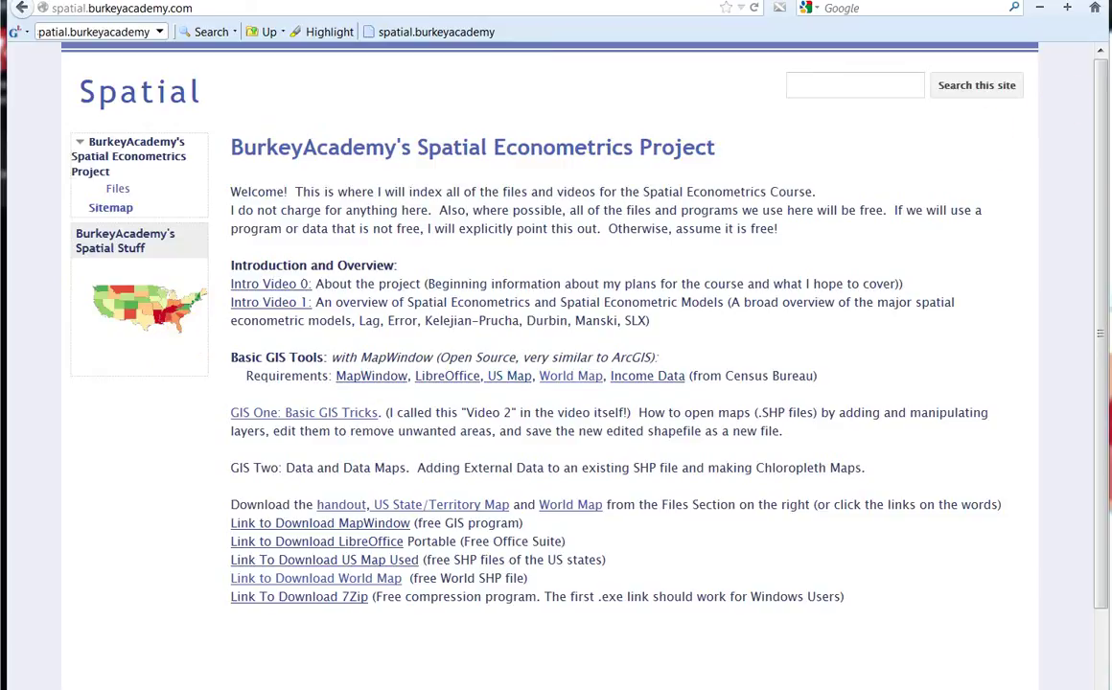
Switch back to MapWindow GIS and narrow its window slightly so the whole map and window edge fit on screen
key(alt+Tab)
double_click(886, 18)
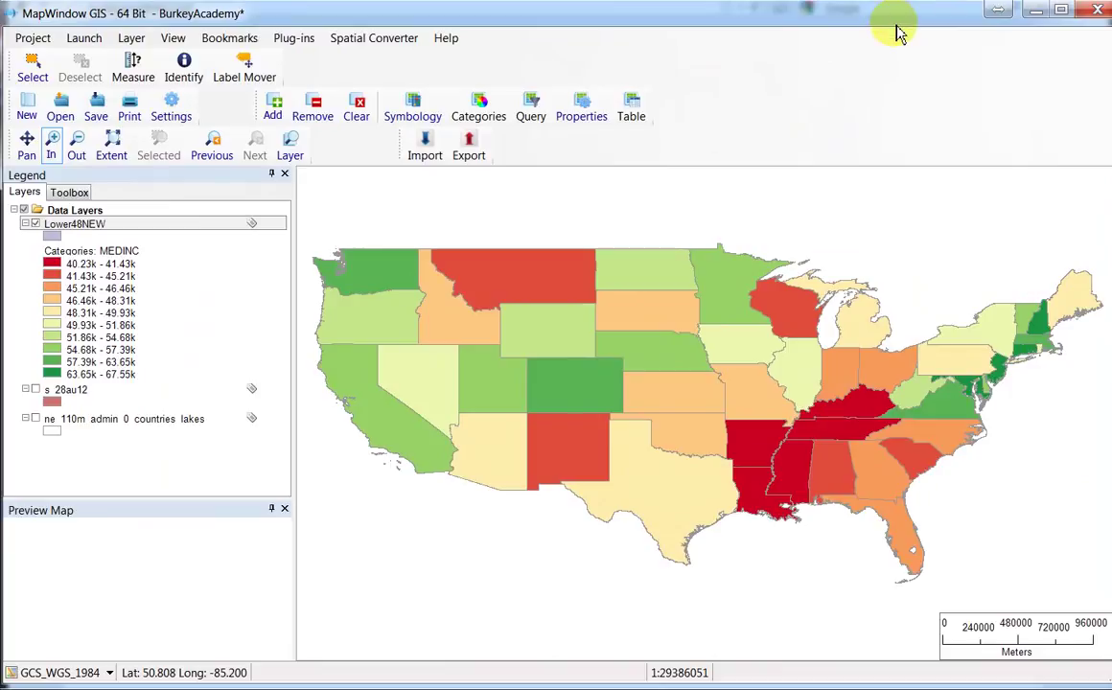
drag(1110, 213, 1107, 221)
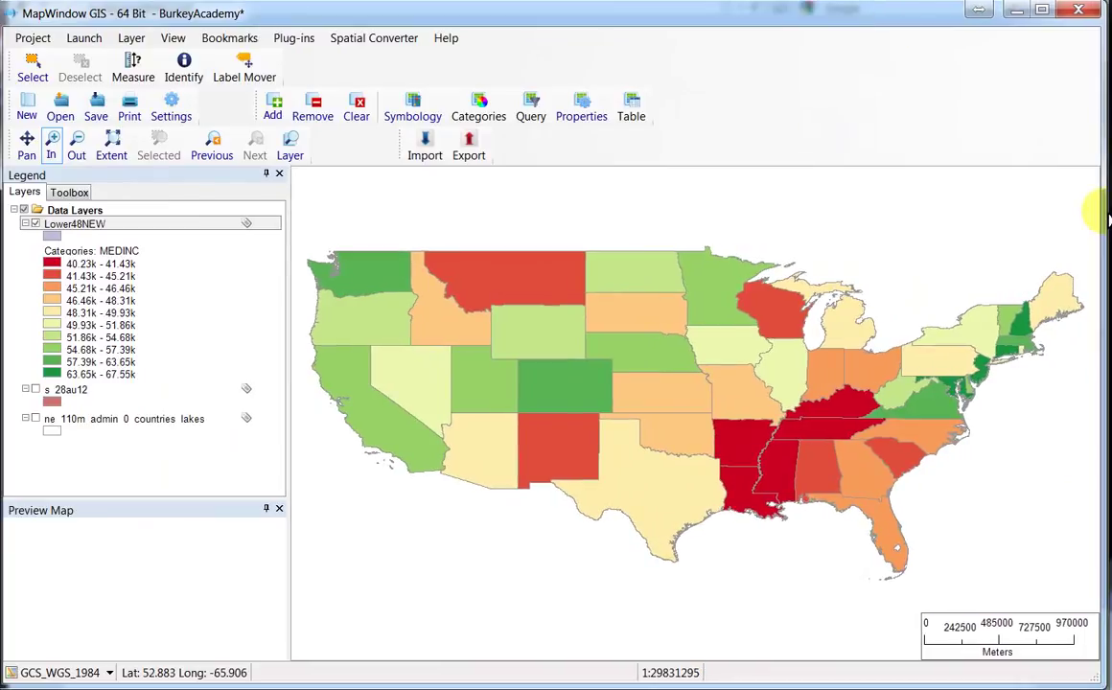